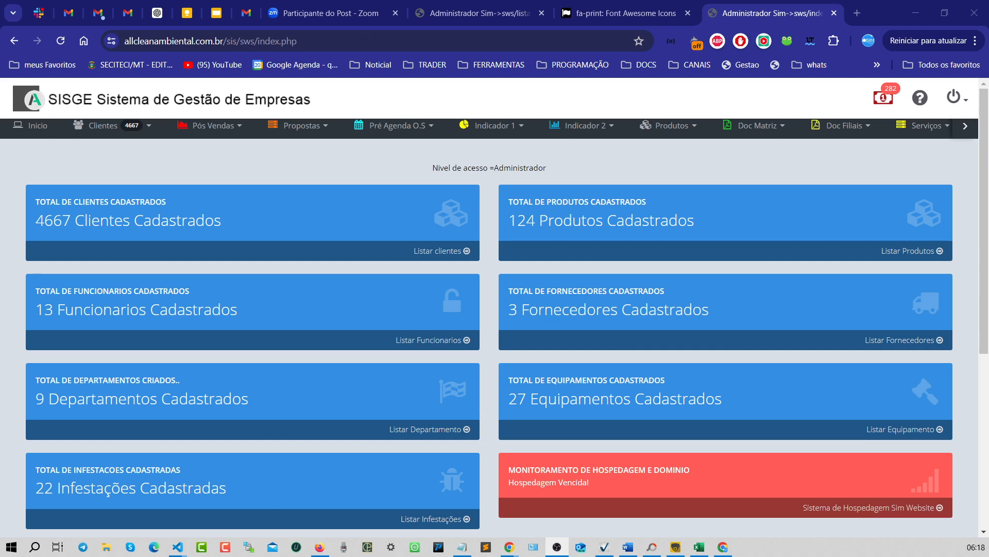
- Open the document PDF generator and search clients by name for SIM
{"action": "left_click", "coordinate": [762, 127]}
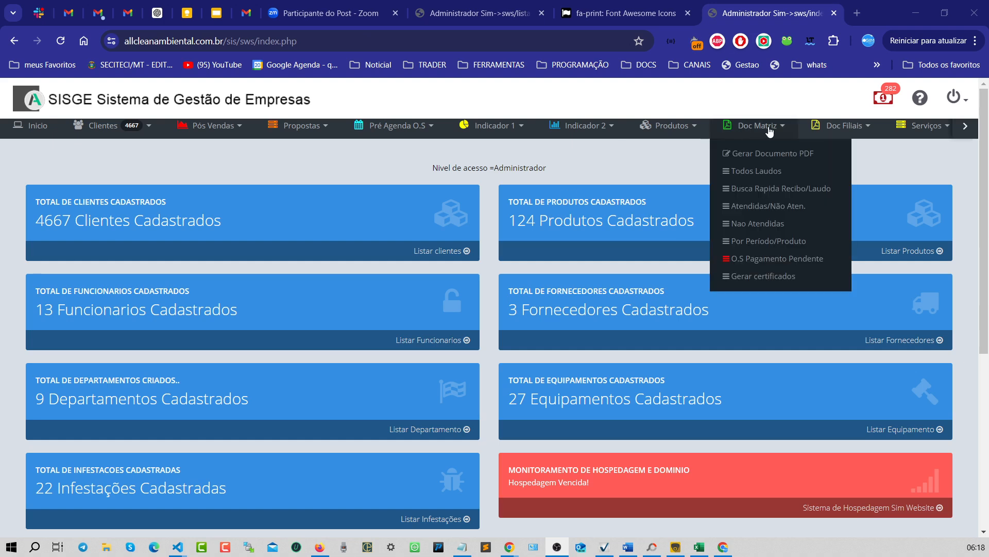
{"action": "left_click", "coordinate": [762, 158]}
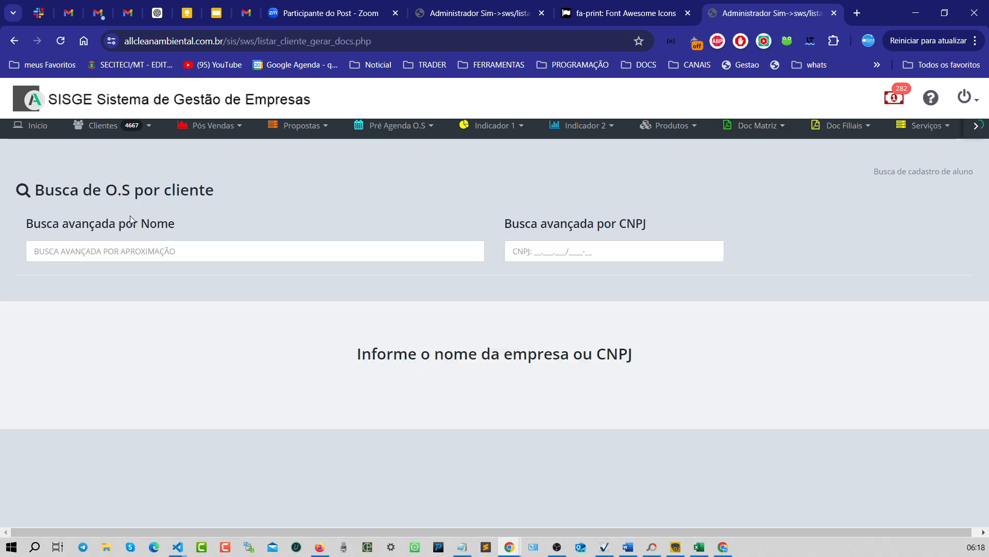
{"action": "left_click", "coordinate": [158, 251]}
{"action": "type", "text": "SIM"}
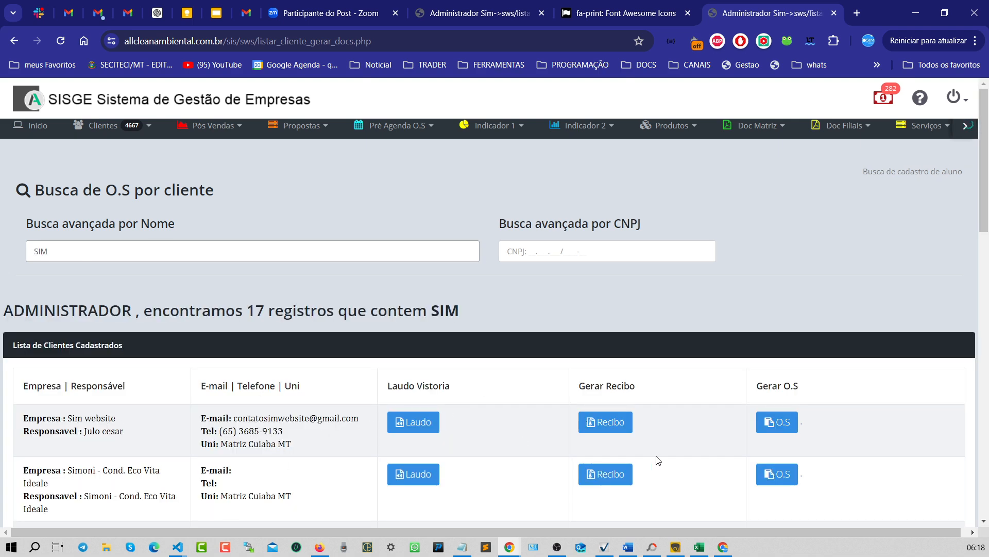
- Open the O.S form for the Sim website client and confirm generating the O.S PDF
{"action": "left_click", "coordinate": [777, 431]}
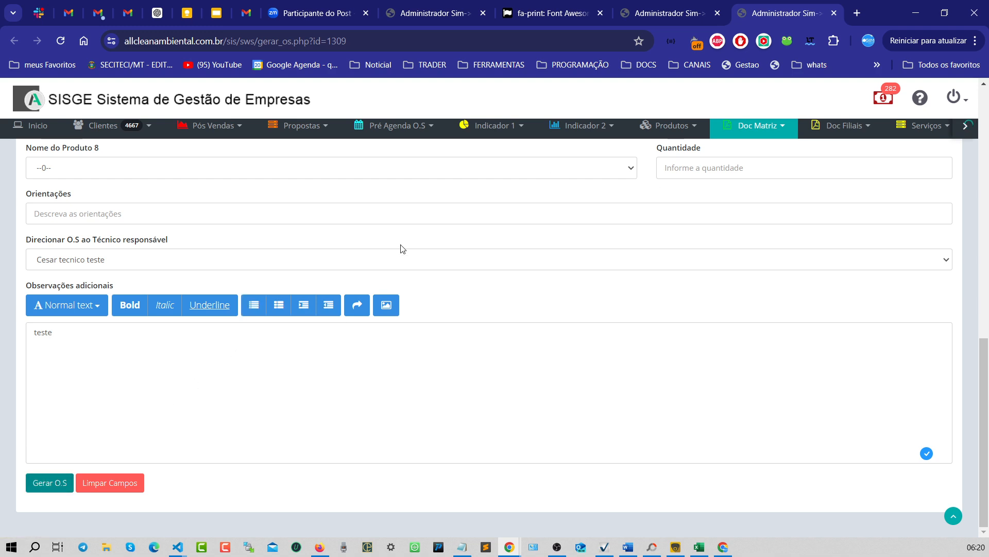
{"action": "scroll", "coordinate": [403, 250], "scroll_direction": "up", "scroll_amount": 10}
{"action": "scroll", "coordinate": [403, 250], "scroll_direction": "down", "scroll_amount": 5}
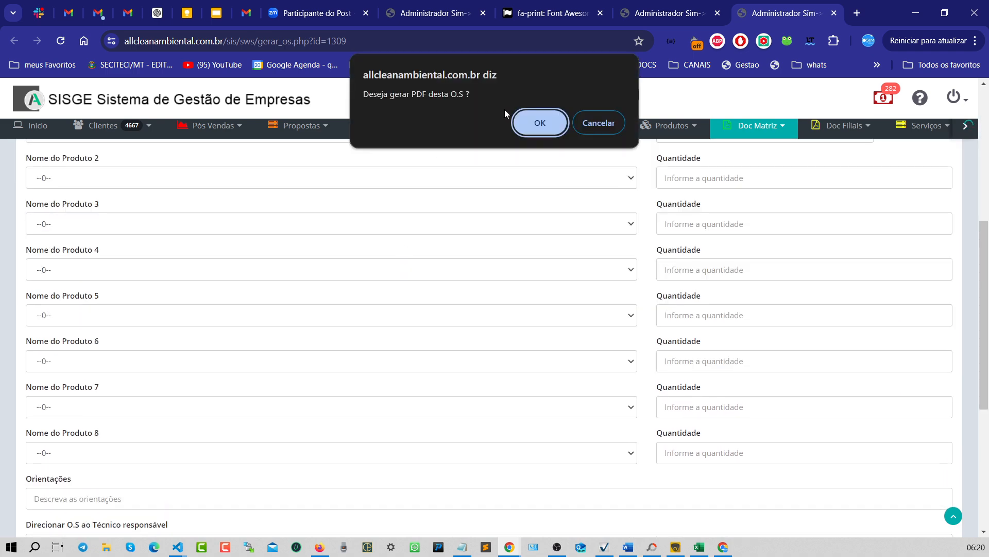
{"action": "left_click", "coordinate": [551, 126]}
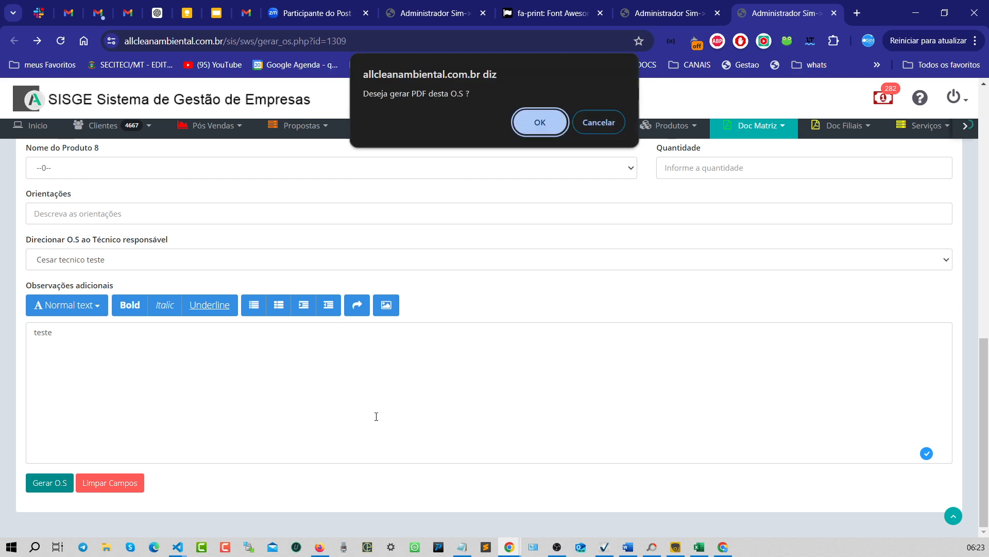
{"action": "left_click", "coordinate": [539, 123]}
{"action": "mouse_move", "coordinate": [539, 129]}
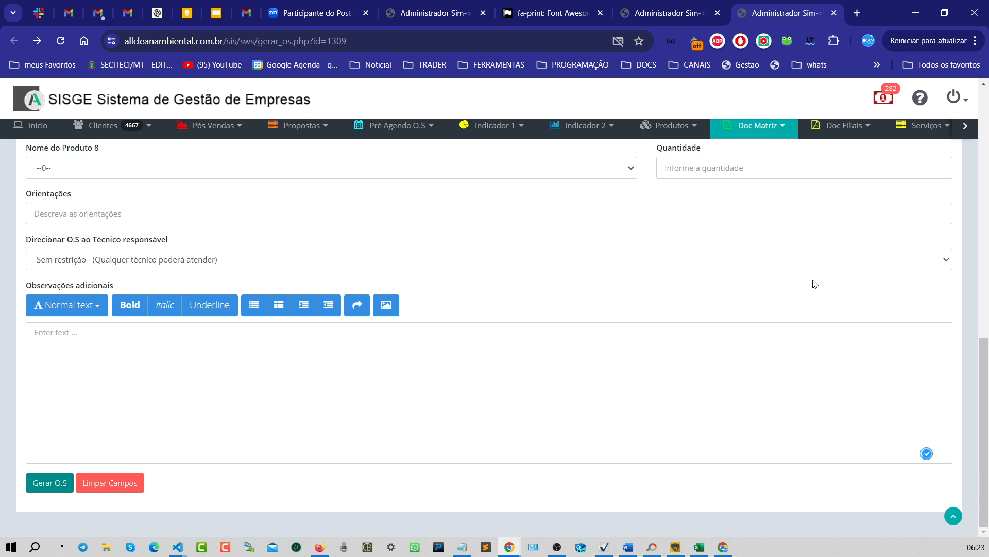
- Open the list of unattended service orders for the Sim website client
{"action": "left_click", "coordinate": [837, 129]}
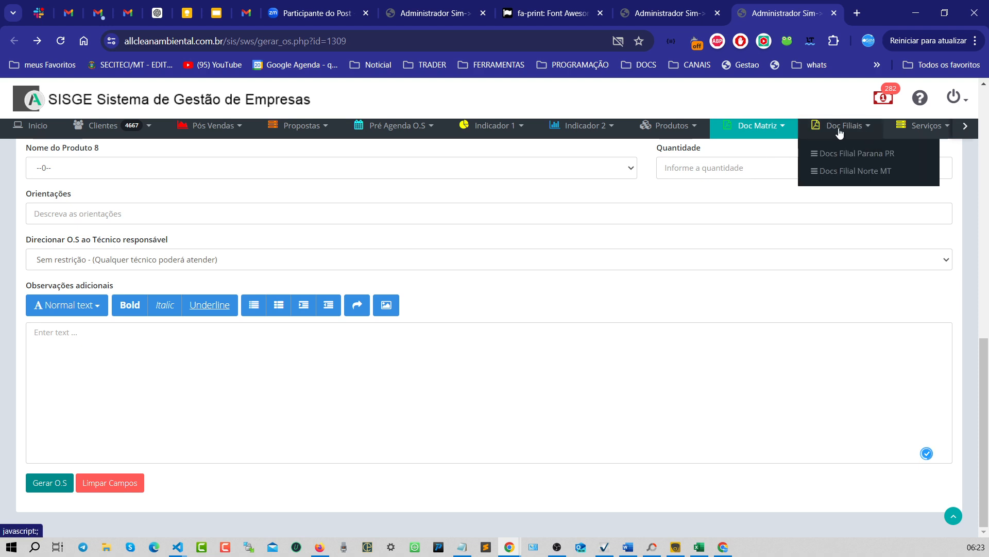
{"action": "mouse_move", "coordinate": [719, 130]}
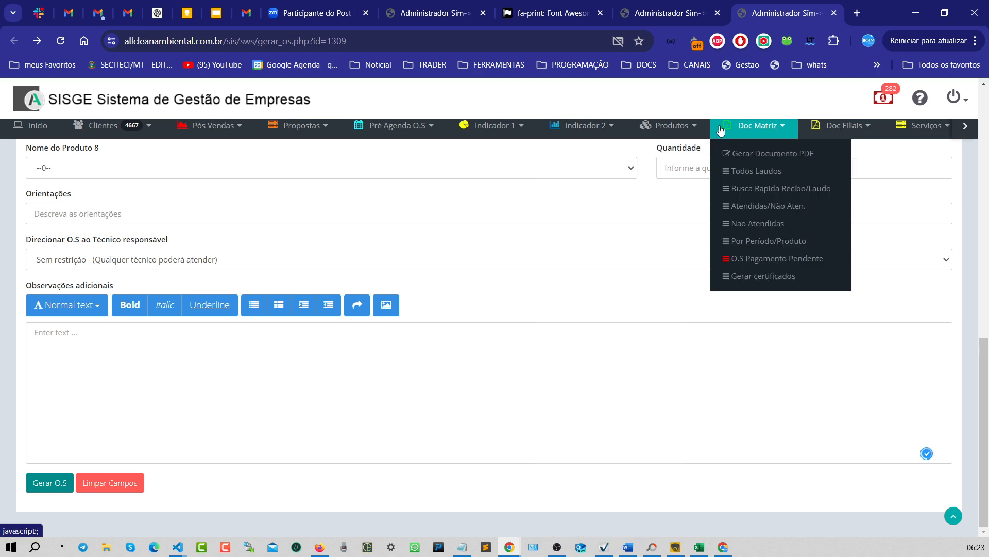
{"action": "left_click", "coordinate": [750, 207]}
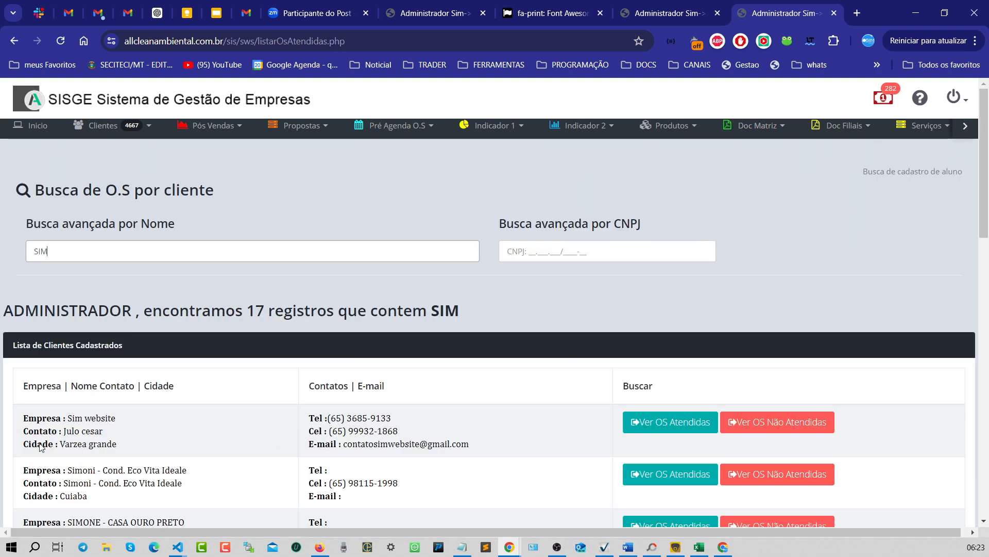
{"action": "left_click", "coordinate": [783, 421]}
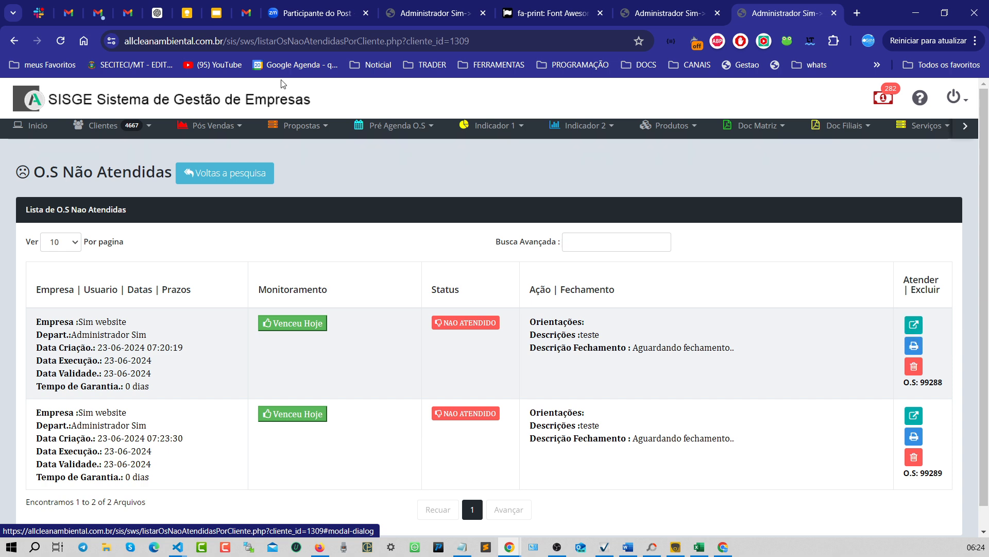
- Open the pending after-sales evaluations in a new tab, review it, and close that tab
{"action": "mouse_move", "coordinate": [233, 138]}
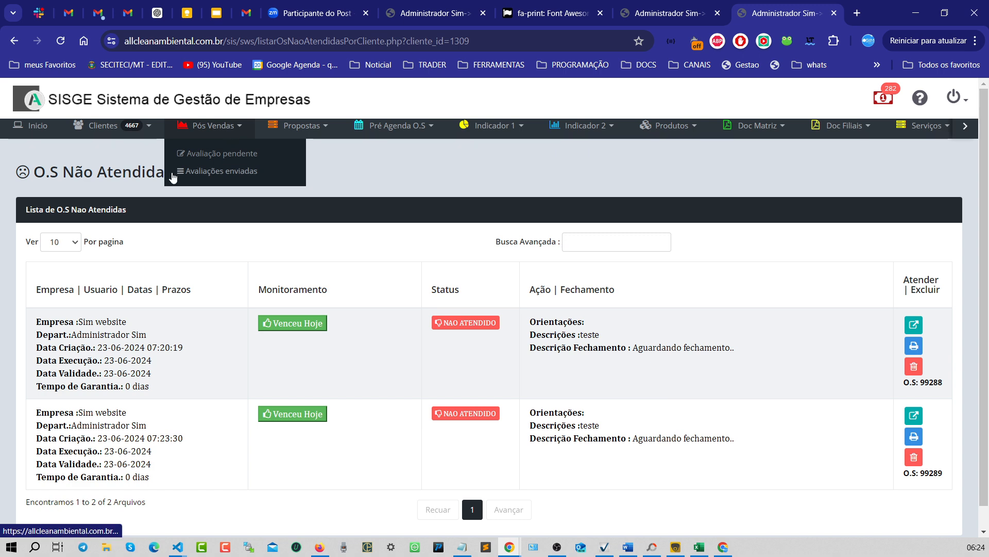
{"action": "middle_click", "coordinate": [226, 162]}
{"action": "left_click", "coordinate": [787, 18]}
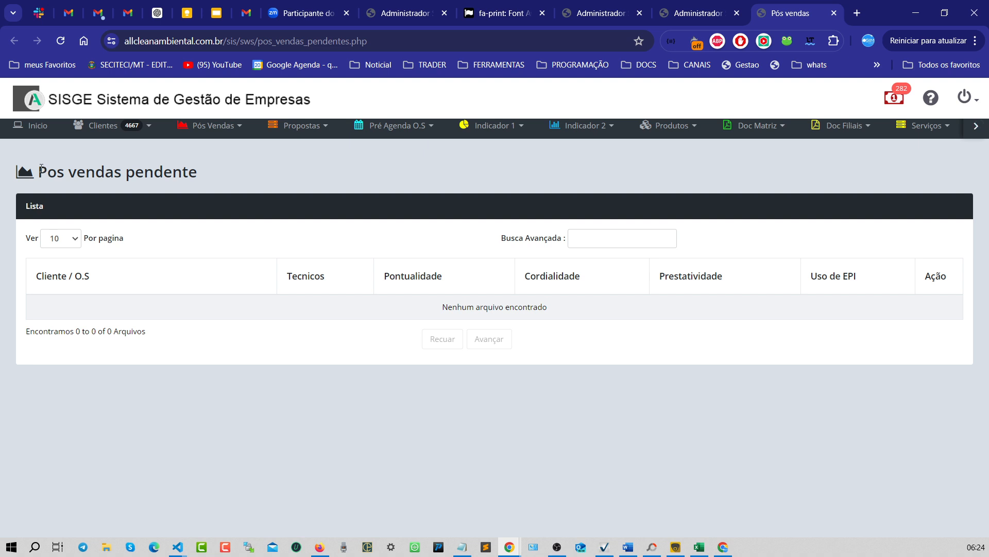
{"action": "left_click_drag", "start_coordinate": [41, 168], "coordinate": [223, 184]}
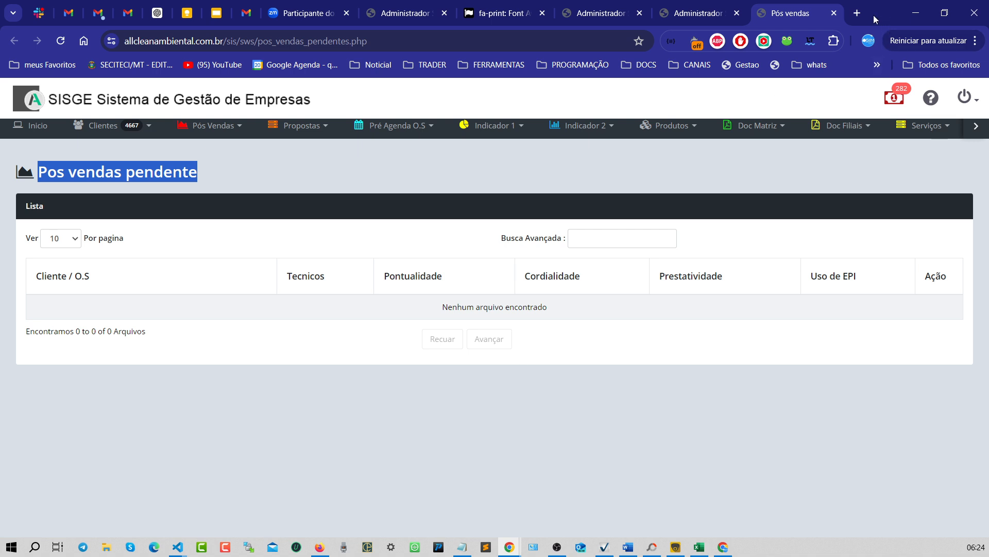
{"action": "left_click", "coordinate": [835, 14]}
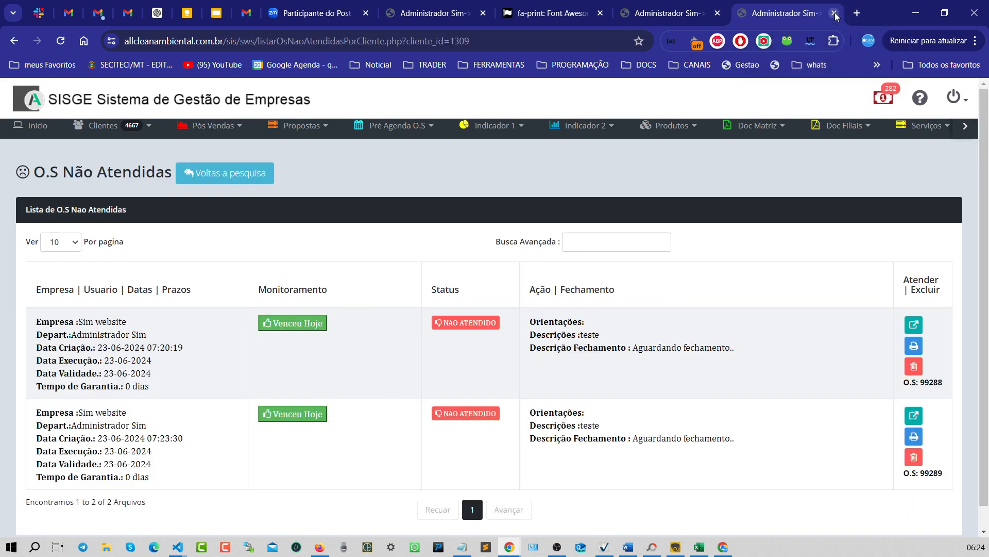
- Open the closure form for O.S 99288 and set the first product's quantity to 1
{"action": "scroll", "coordinate": [748, 376], "scroll_direction": "down", "scroll_amount": 1}
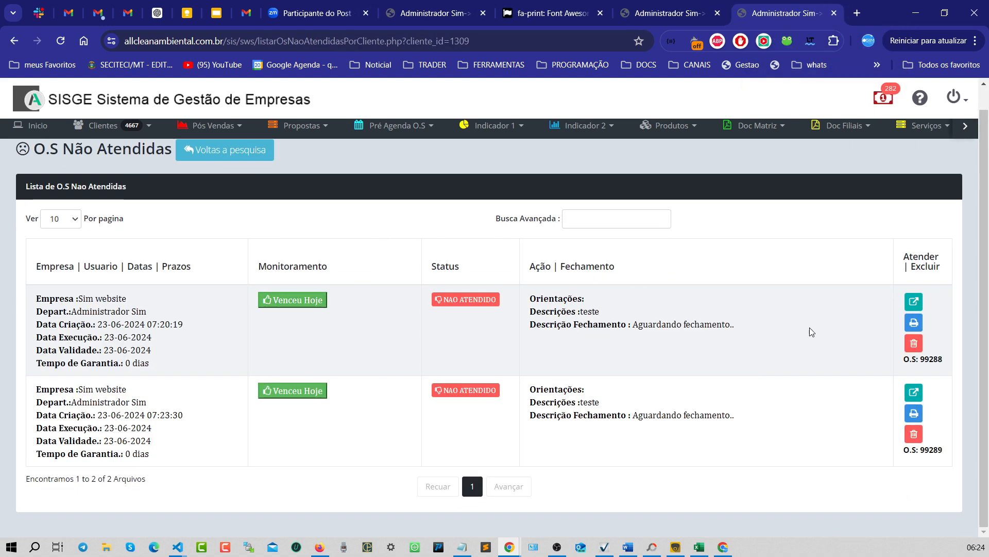
{"action": "left_click", "coordinate": [914, 302]}
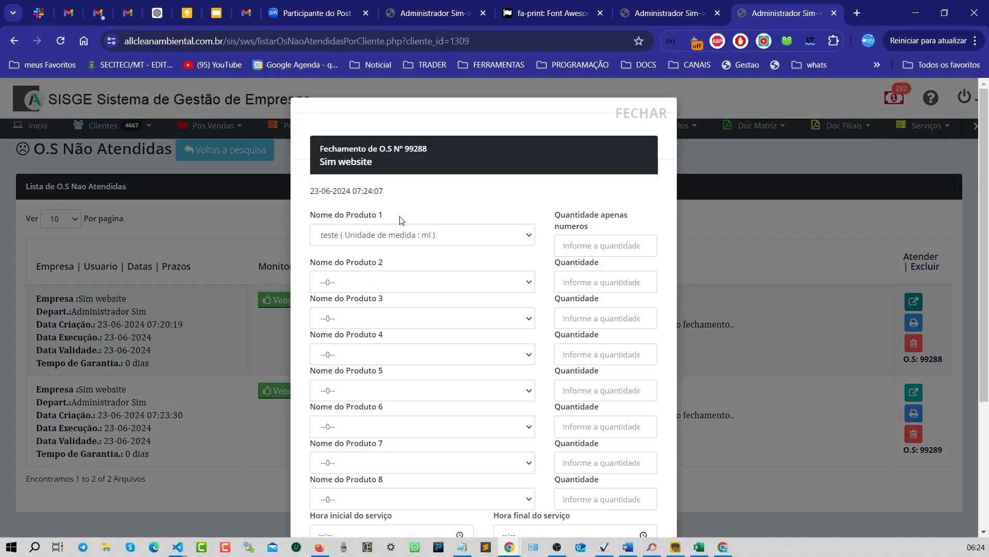
{"action": "left_click", "coordinate": [591, 245]}
{"action": "type", "text": "1"}
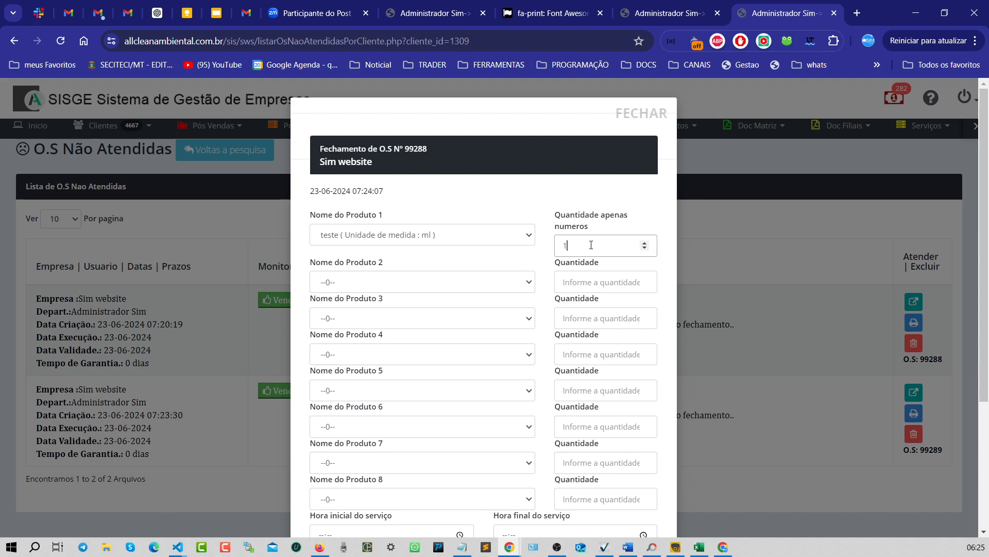
- Set the service start time to 10:00, end time to 11:00, and describe the service as teste
{"action": "scroll", "coordinate": [602, 329], "scroll_direction": "down", "scroll_amount": 4}
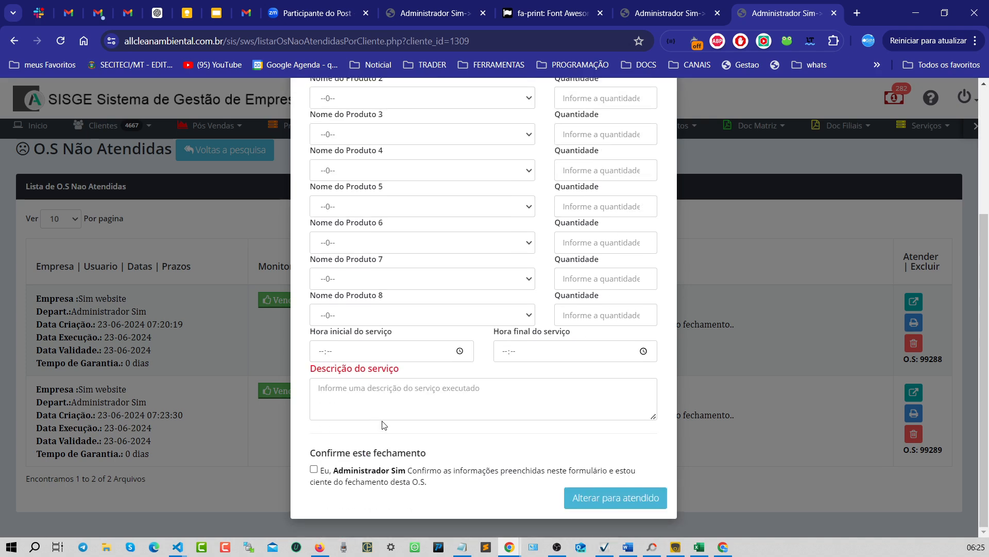
{"action": "left_click", "coordinate": [321, 351]}
{"action": "type", "text": "1000"}
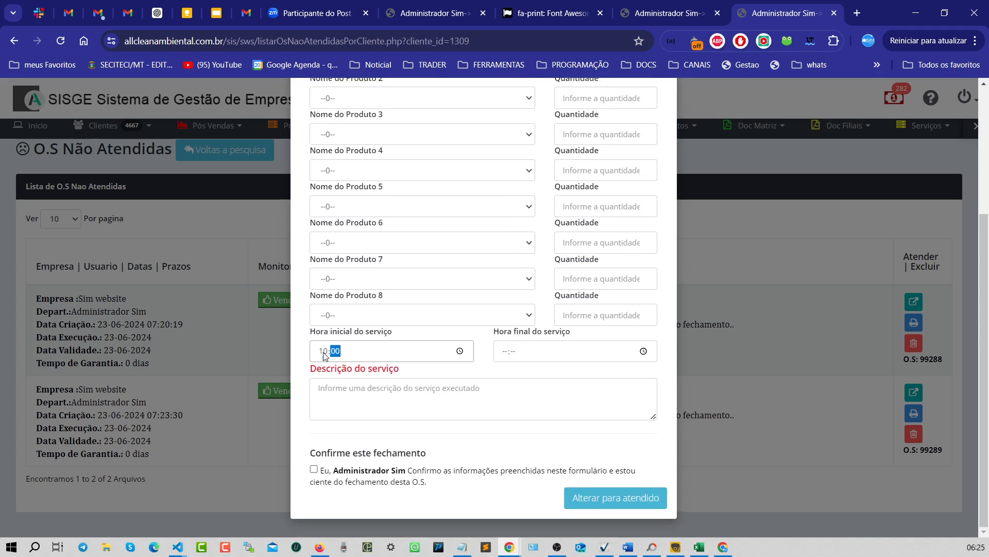
{"action": "key", "text": "Tab"}
{"action": "type", "text": "11:"}
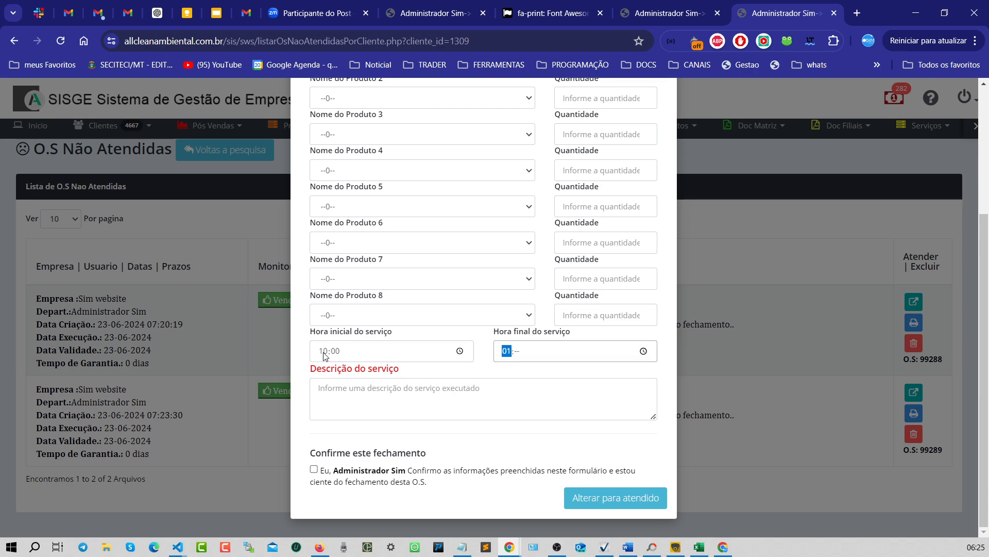
{"action": "type", "text": "00"}
{"action": "left_click", "coordinate": [358, 385]}
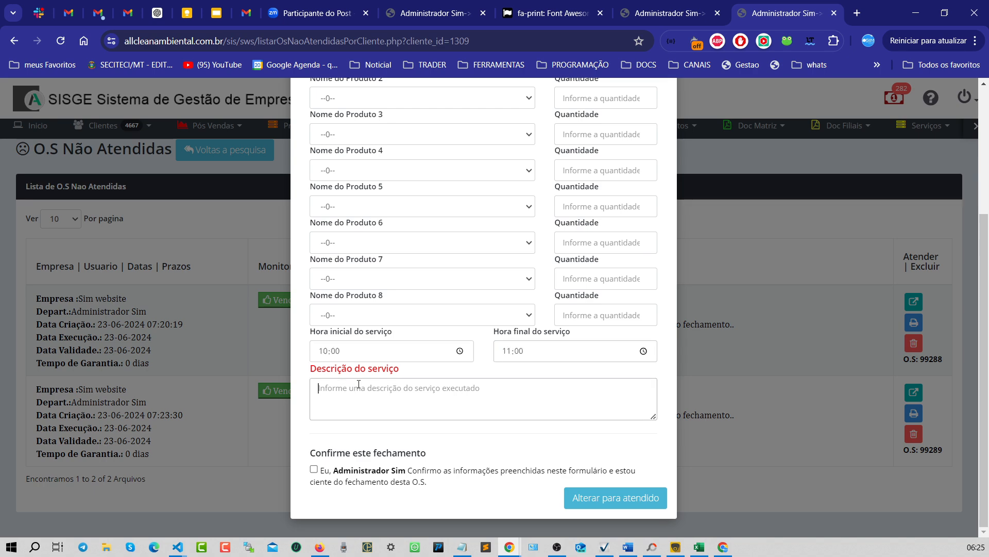
{"action": "type", "text": "teste"}
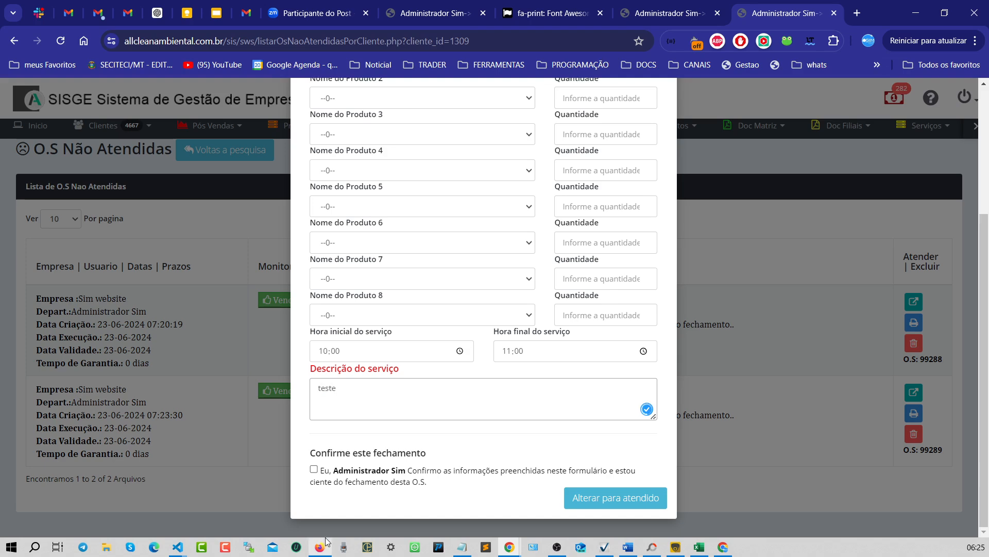
- Tick the closure confirmation and change the O.S status to attended
{"action": "left_click", "coordinate": [314, 469]}
{"action": "scroll", "coordinate": [431, 449], "scroll_direction": "up", "scroll_amount": 3}
{"action": "scroll", "coordinate": [432, 448], "scroll_direction": "down", "scroll_amount": 3}
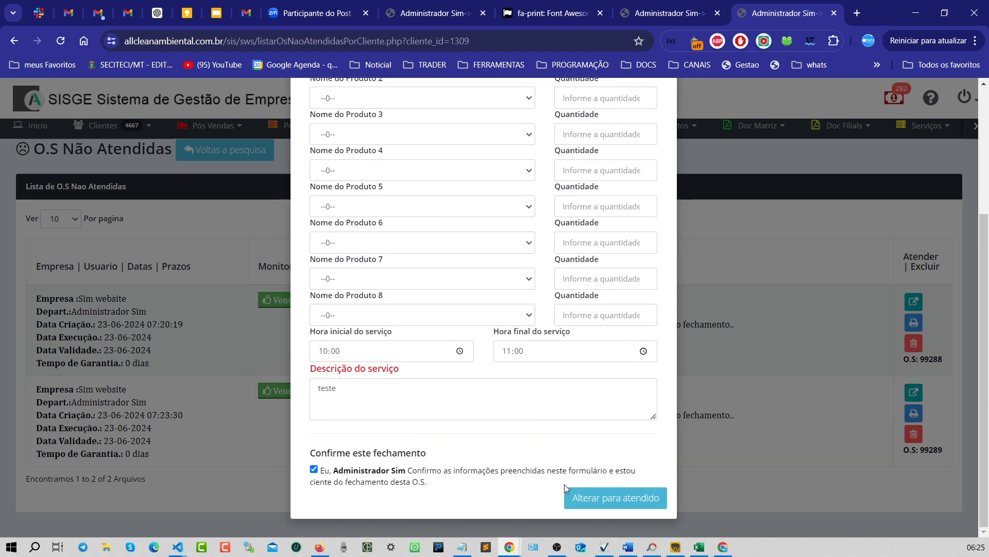
{"action": "left_click", "coordinate": [603, 497]}
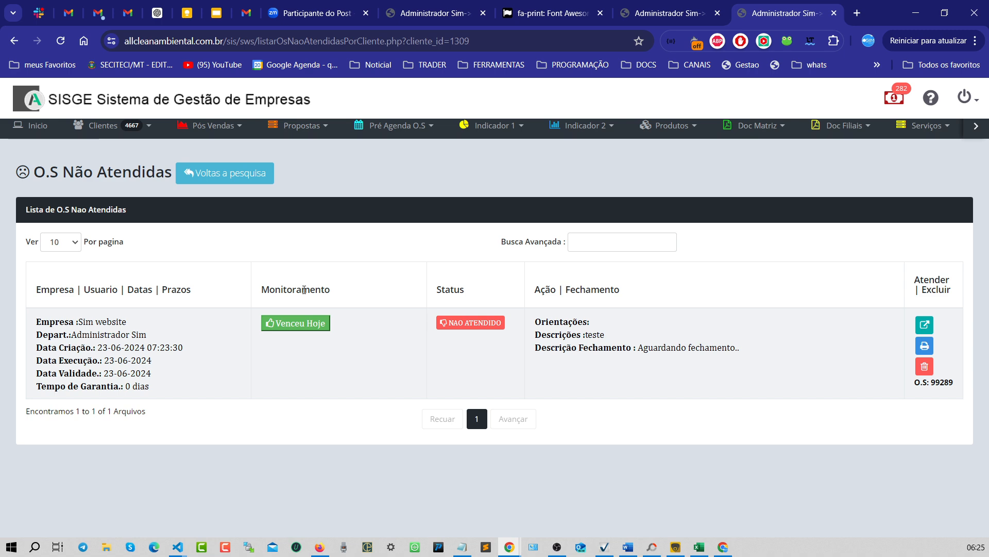
- Open the pending after-sales evaluations page at 125% browser zoom
{"action": "left_click", "coordinate": [222, 130]}
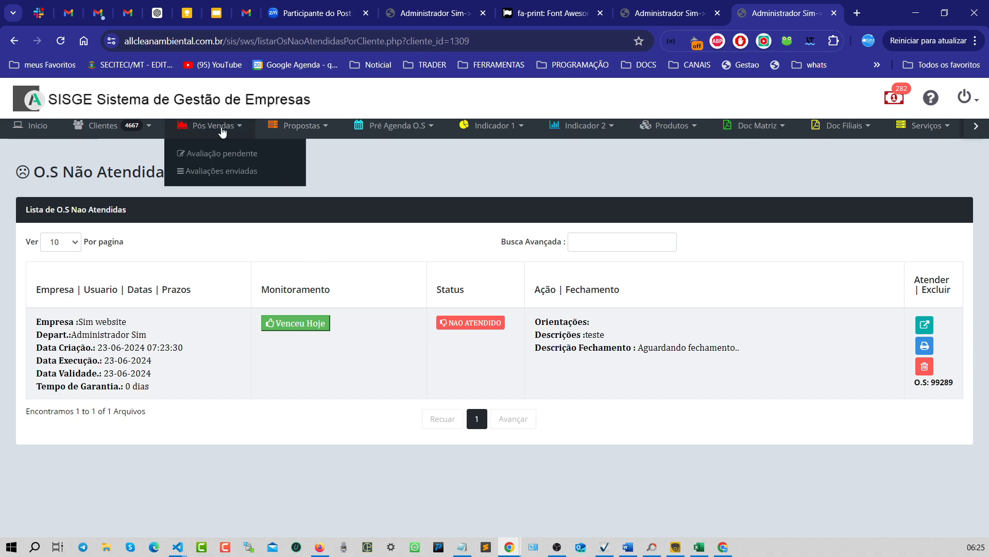
{"action": "left_click", "coordinate": [217, 157]}
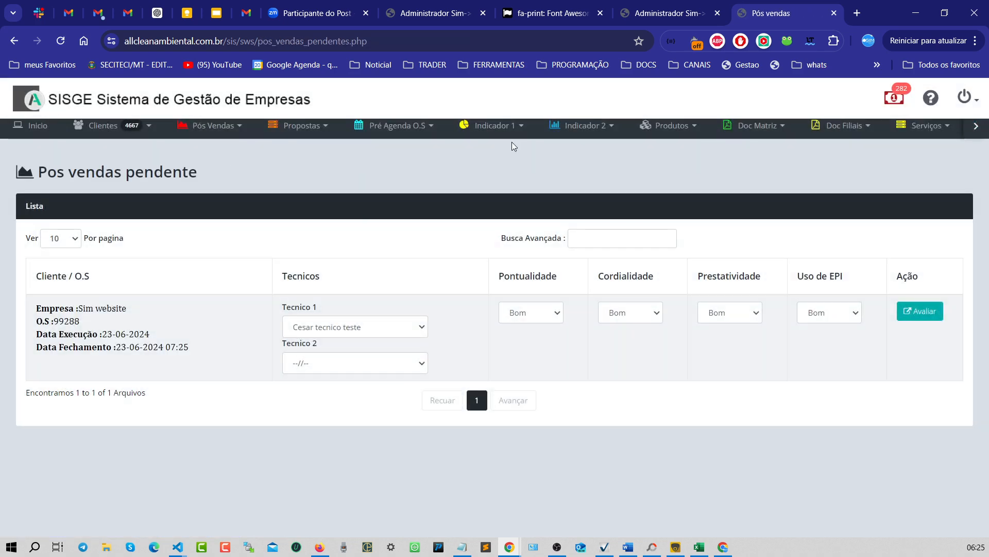
{"action": "key", "text": "ctrl+plus"}
{"action": "key", "text": "ctrl+plus"}
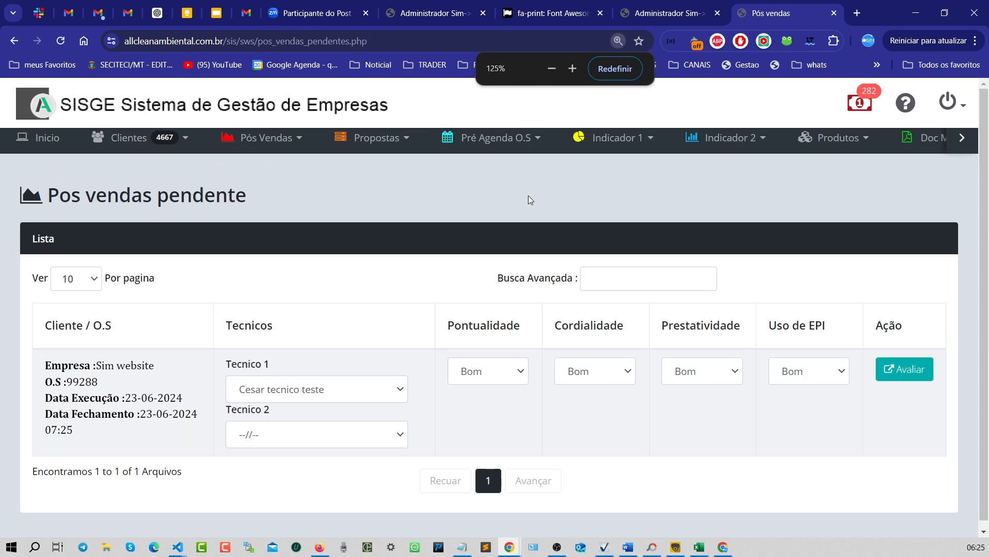
{"action": "scroll", "coordinate": [419, 354], "scroll_direction": "down", "scroll_amount": 1}
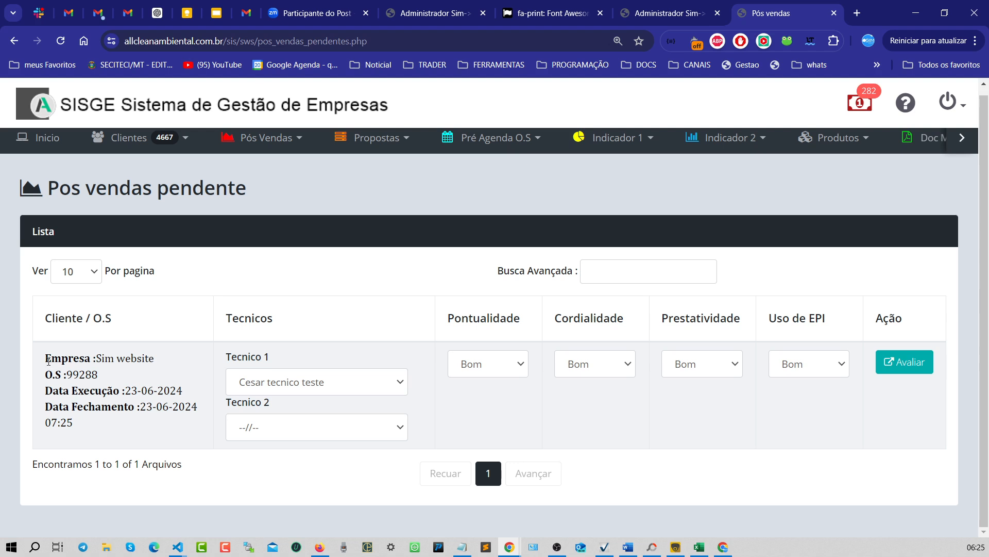
- Highlight the company, O.S number, execution date and closing date of the pending evaluation
{"action": "left_click_drag", "start_coordinate": [47, 356], "coordinate": [173, 358]}
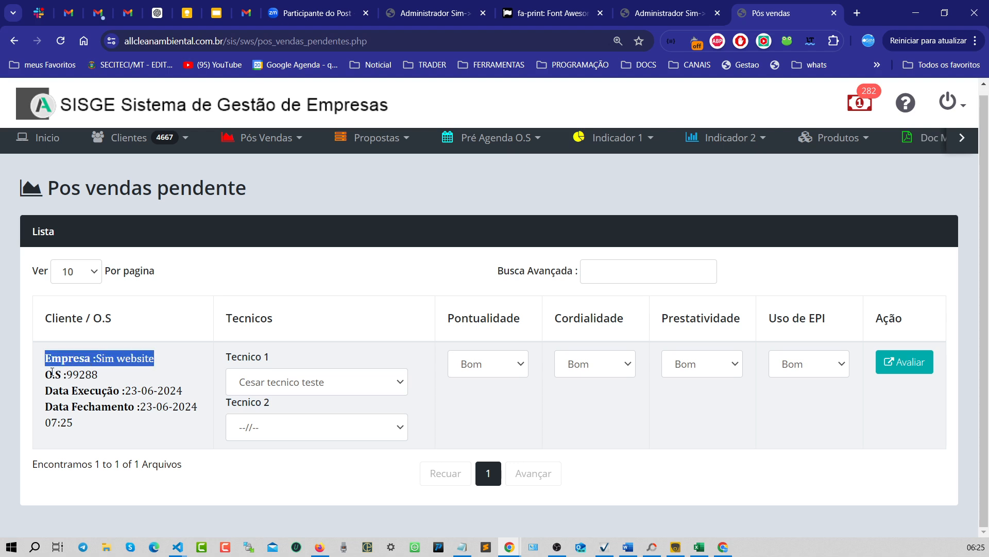
{"action": "left_click_drag", "start_coordinate": [45, 374], "coordinate": [145, 375]}
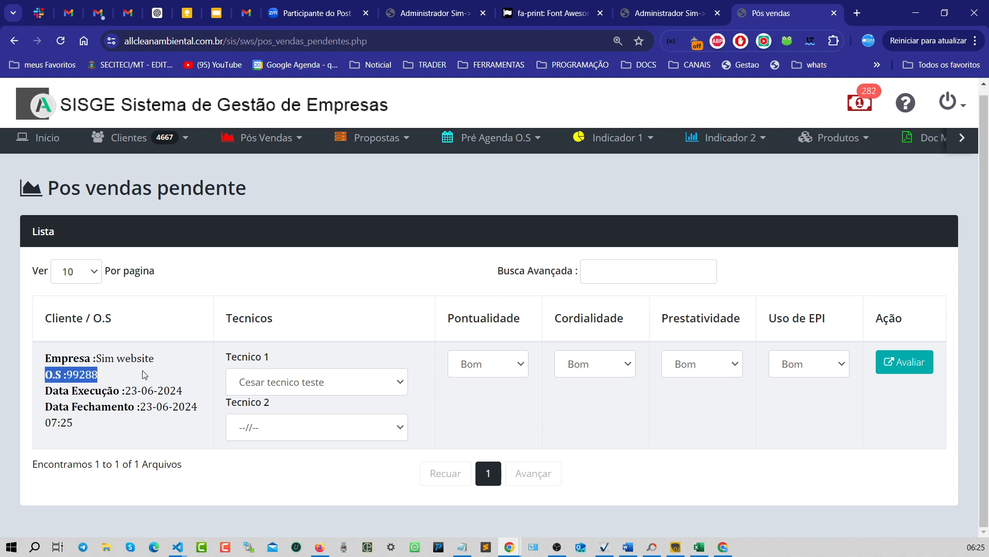
{"action": "left_click_drag", "start_coordinate": [53, 390], "coordinate": [170, 390]}
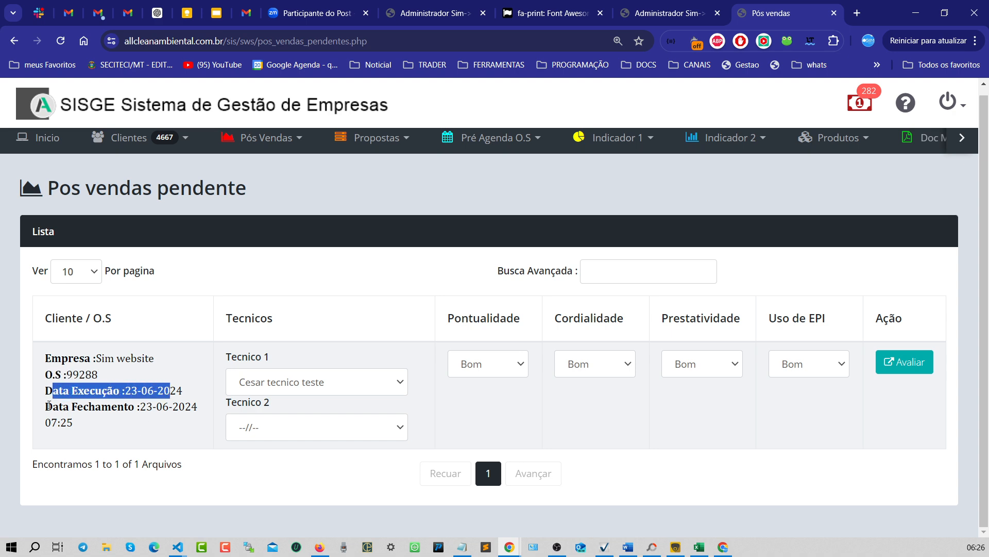
{"action": "left_click_drag", "start_coordinate": [49, 406], "coordinate": [87, 425]}
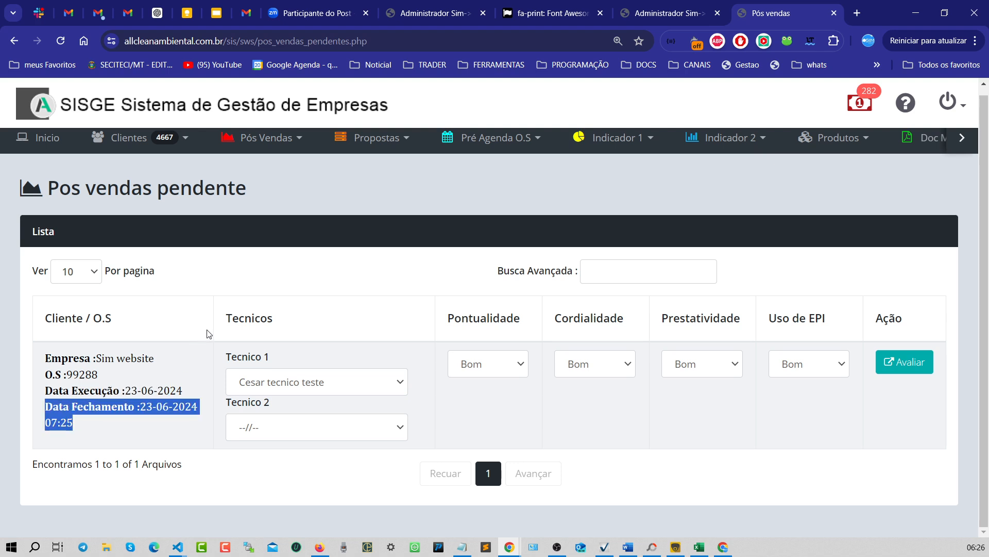
- Open the Tecnico 1 list of the pending evaluation to review the available technicians, keeping Cesar tecnico teste
{"action": "left_click", "coordinate": [298, 321]}
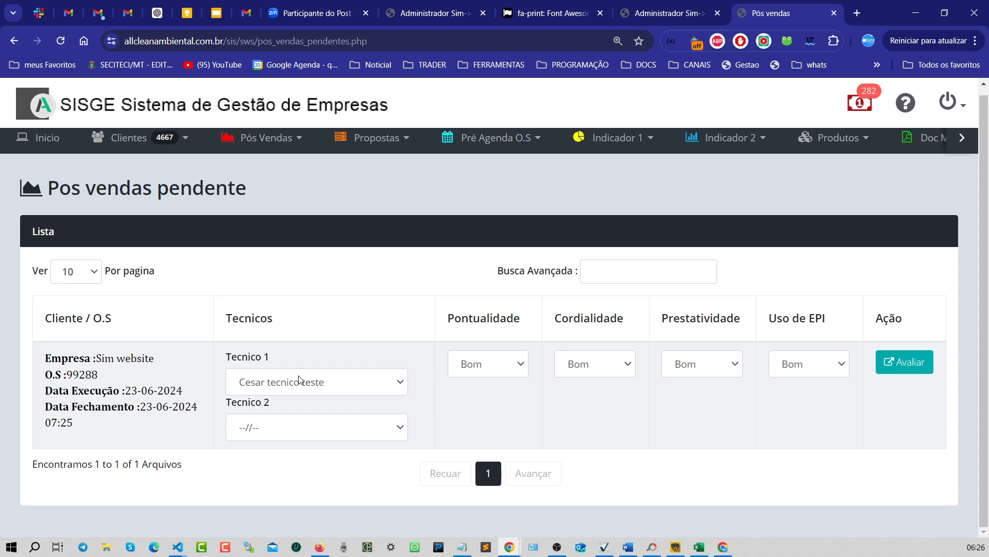
{"action": "left_click", "coordinate": [372, 390]}
{"action": "left_click", "coordinate": [372, 392]}
{"action": "left_click", "coordinate": [371, 390]}
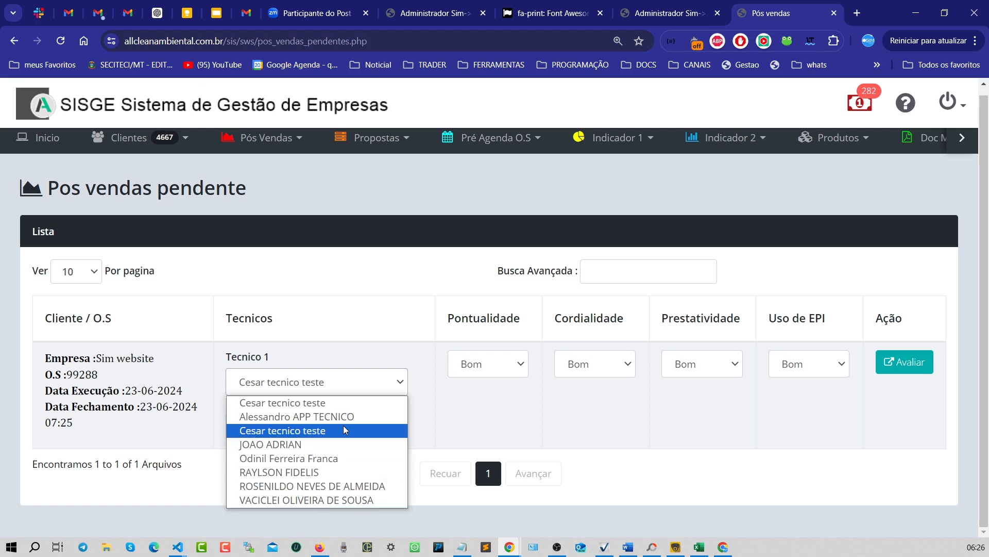
{"action": "left_click", "coordinate": [304, 431]}
{"action": "left_click", "coordinate": [321, 392]}
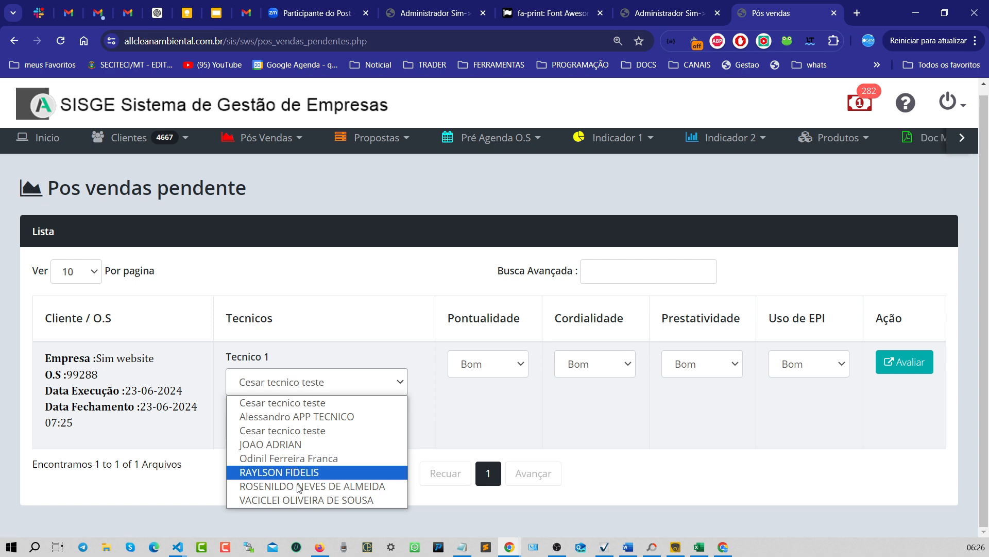
{"action": "left_click", "coordinate": [520, 398]}
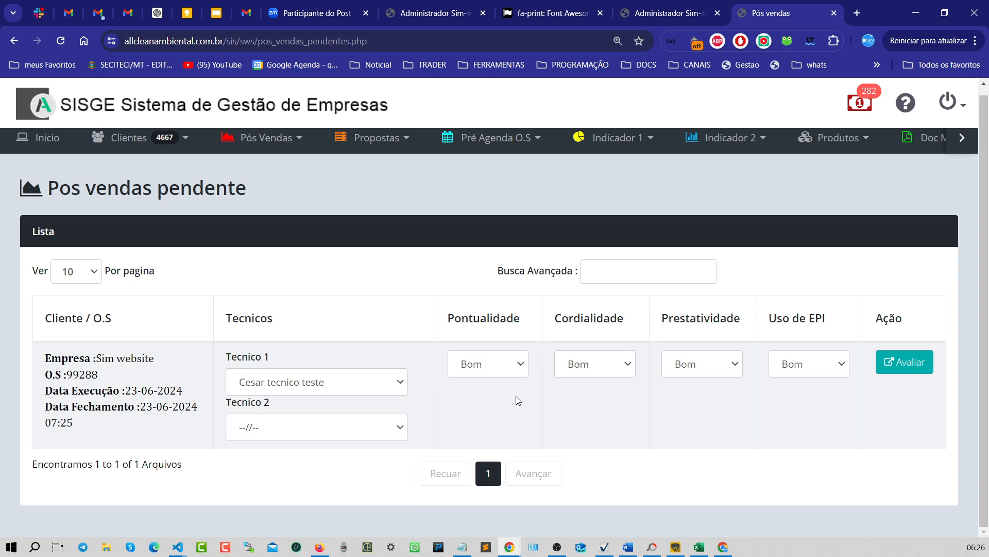
- Highlight the Tecnico 1 and Tecnico 2 labels of the pending evaluation
{"action": "left_click_drag", "start_coordinate": [228, 358], "coordinate": [278, 357]}
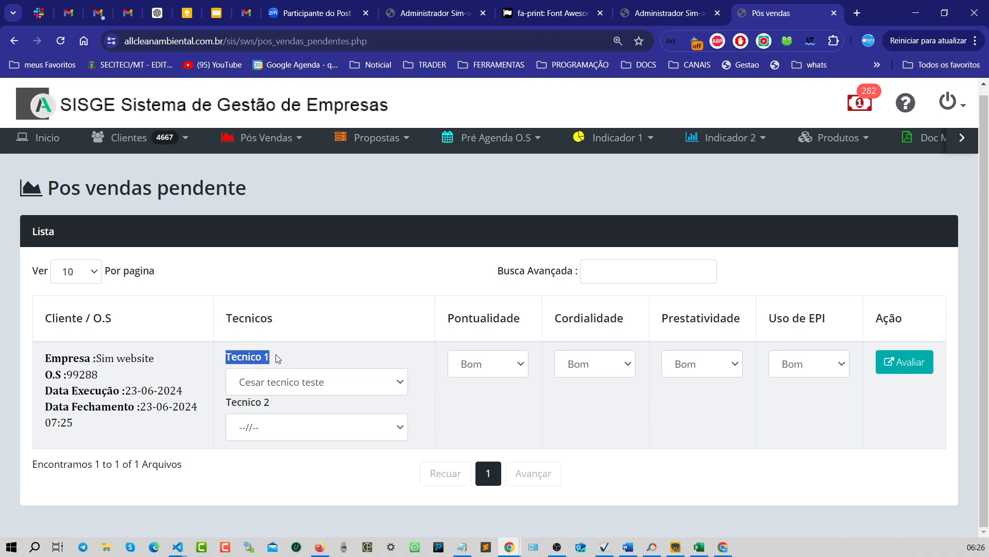
{"action": "left_click_drag", "start_coordinate": [227, 402], "coordinate": [287, 404]}
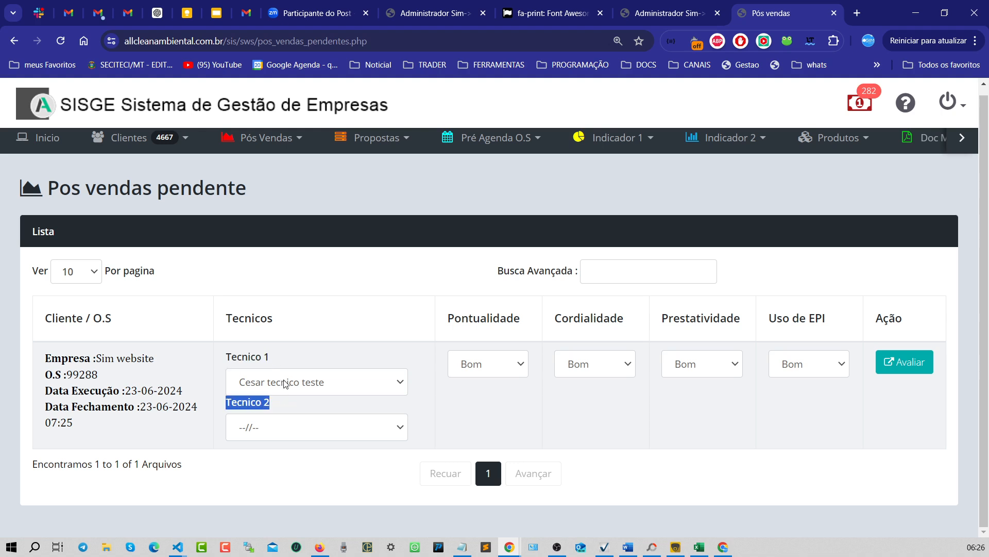
{"action": "left_click", "coordinate": [320, 403]}
{"action": "left_click", "coordinate": [276, 389]}
{"action": "left_click", "coordinate": [276, 386]}
{"action": "left_click", "coordinate": [342, 431]}
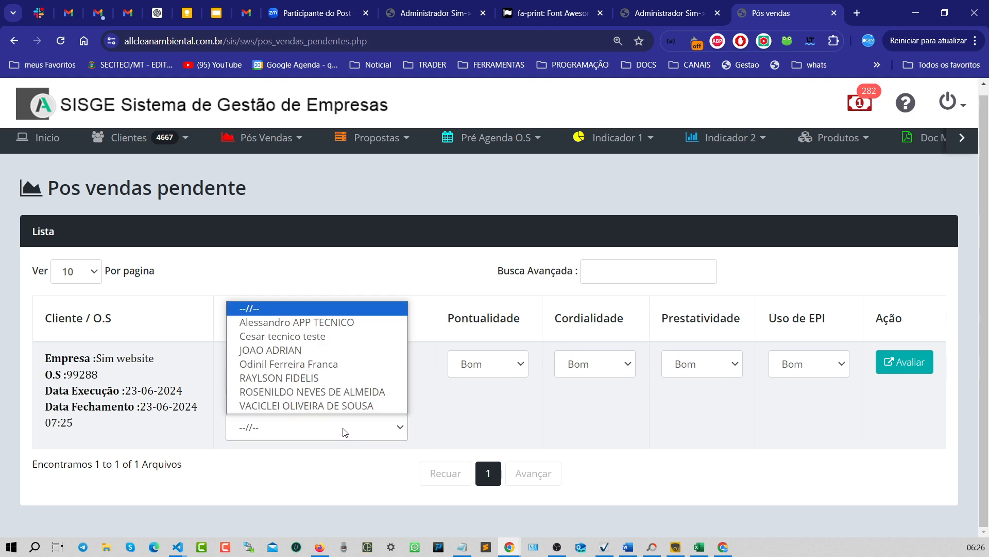
{"action": "left_click", "coordinate": [289, 322]}
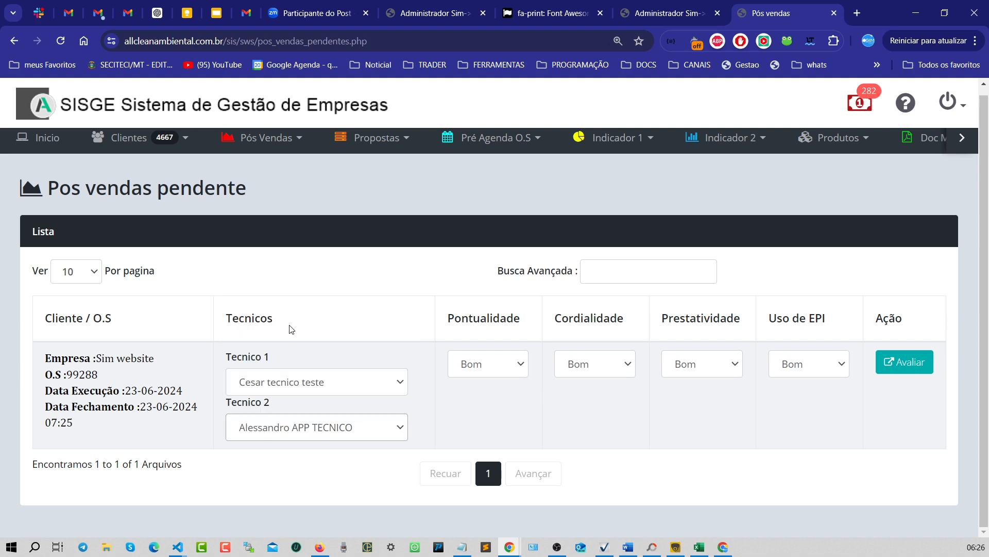
{"action": "left_click", "coordinate": [297, 438]}
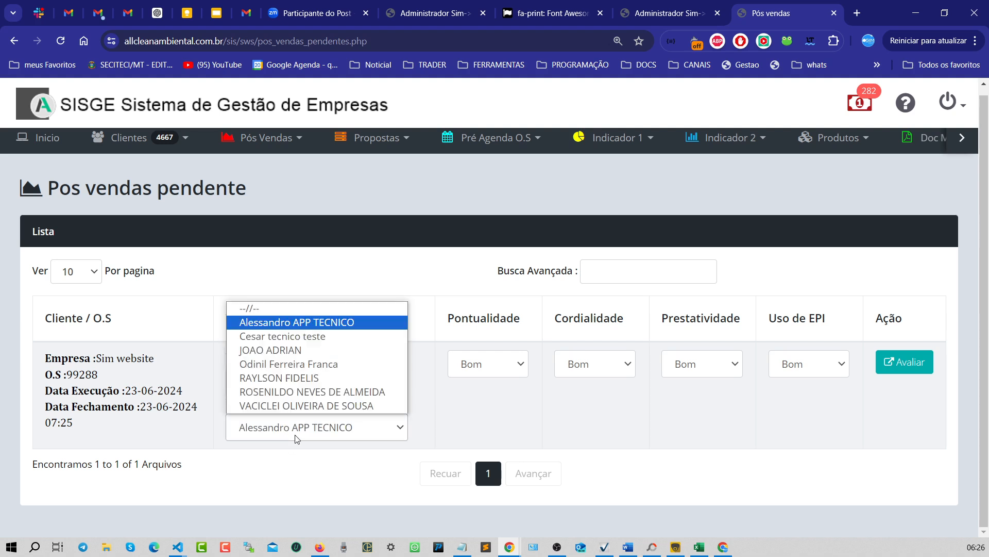
{"action": "left_click", "coordinate": [285, 314]}
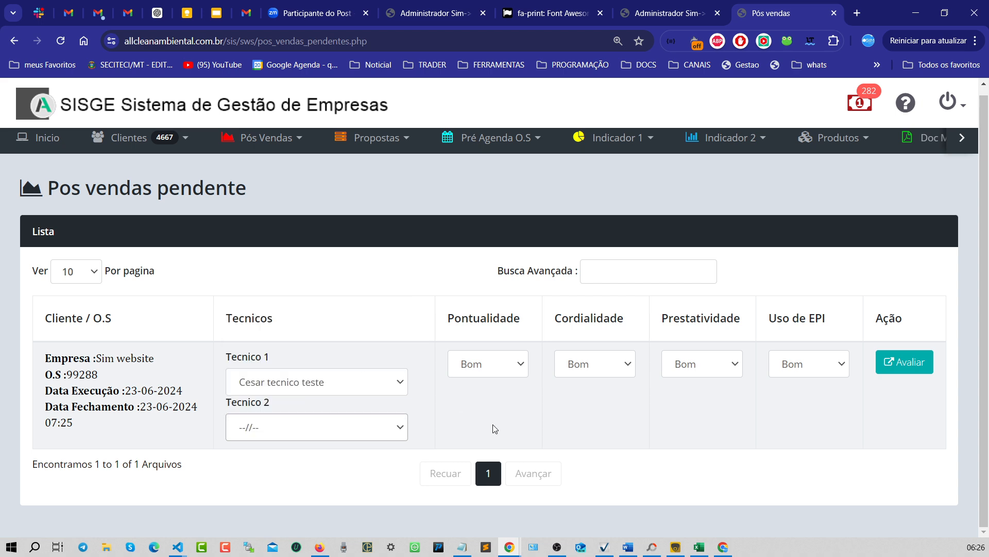
{"action": "left_click", "coordinate": [527, 395]}
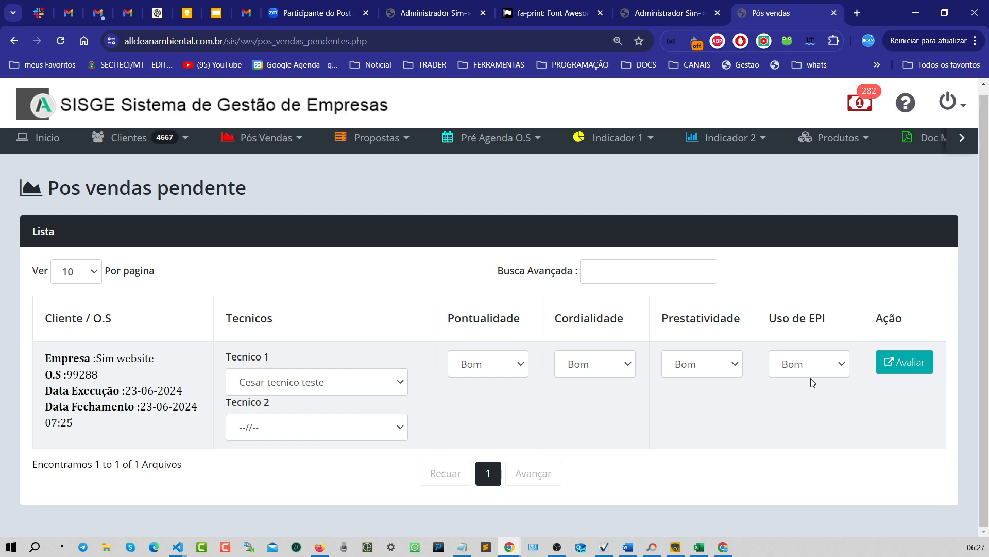
- Open the Pontualidade, Cordialidade, Prestatividade and Uso de EPI rating lists to review the options
{"action": "left_click", "coordinate": [523, 365]}
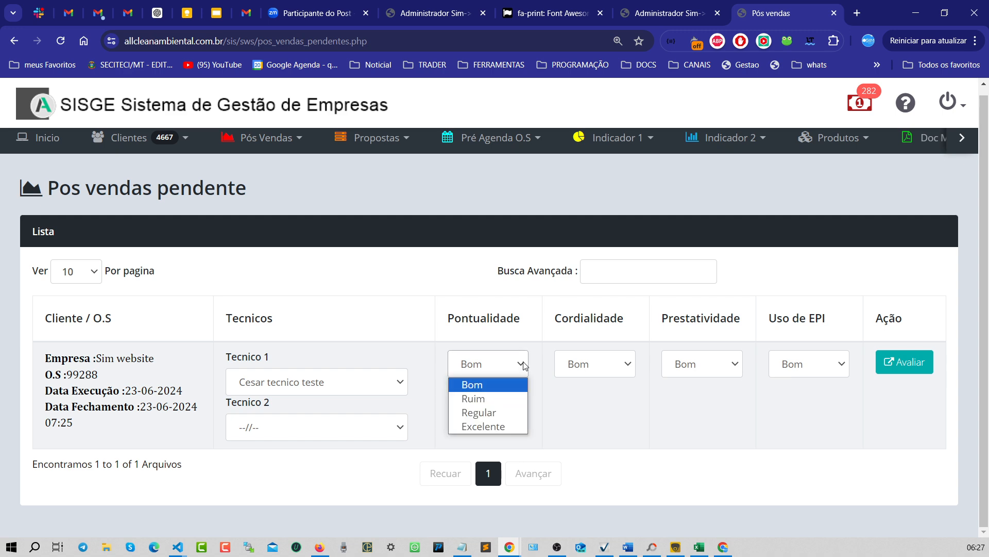
{"action": "left_click", "coordinate": [593, 362]}
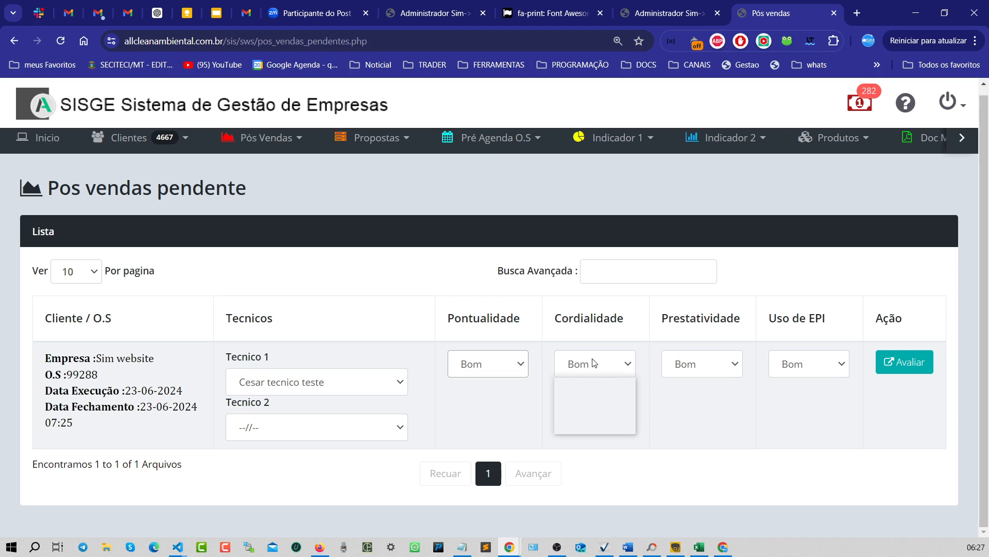
{"action": "left_click", "coordinate": [701, 368]}
{"action": "left_click", "coordinate": [818, 372]}
{"action": "left_click", "coordinate": [818, 372]}
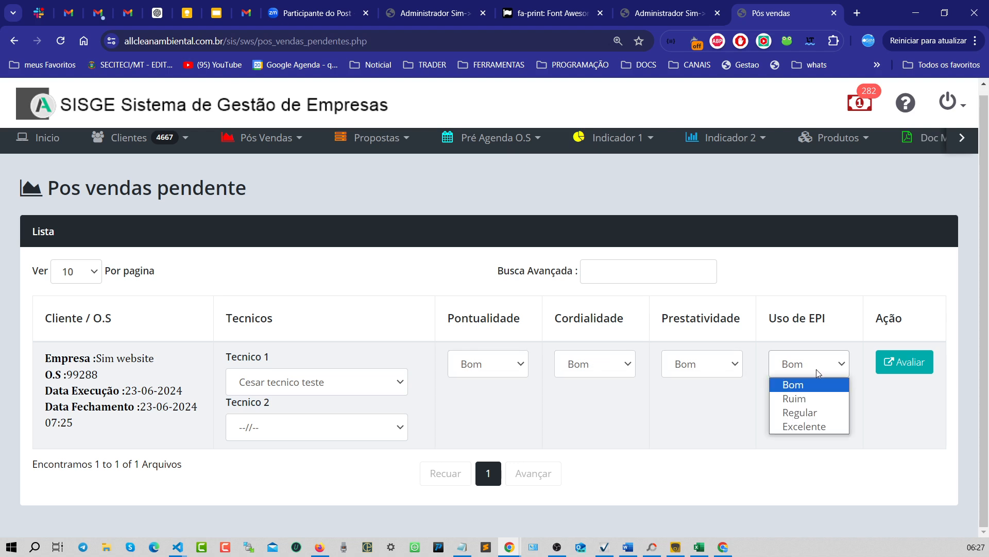
{"action": "left_click", "coordinate": [632, 402]}
- Rate Pontualidade as Ruim, Cordialidade as Regular, Prestatividade as Excelente and Uso de EPI as Bom
{"action": "left_click", "coordinate": [503, 367]}
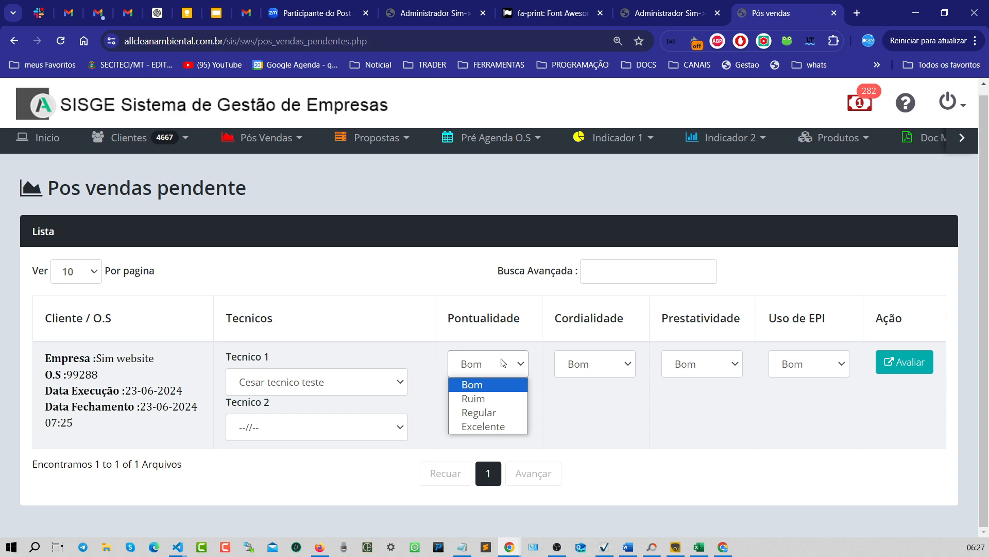
{"action": "left_click", "coordinate": [483, 399]}
{"action": "left_click", "coordinate": [590, 374]}
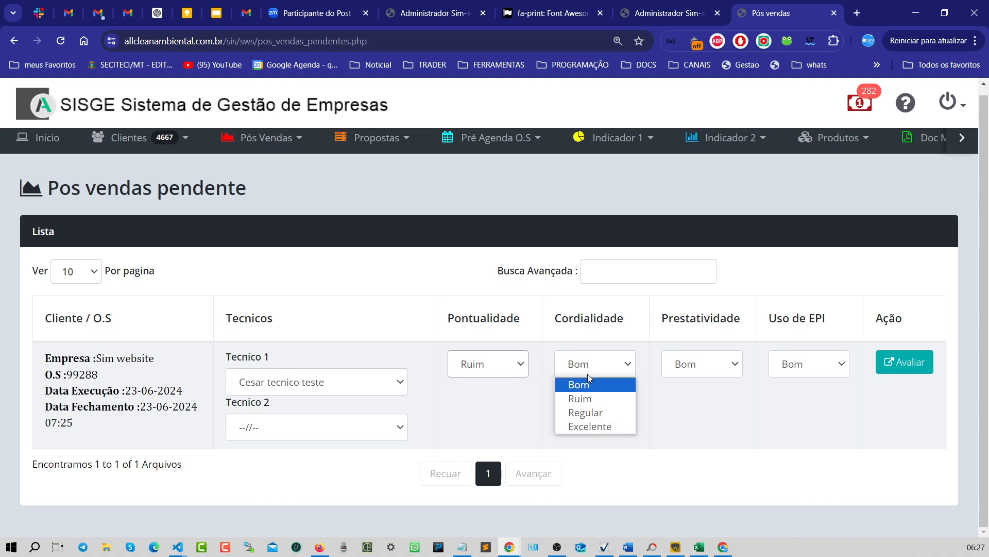
{"action": "left_click", "coordinate": [592, 413]}
{"action": "left_click", "coordinate": [670, 374]}
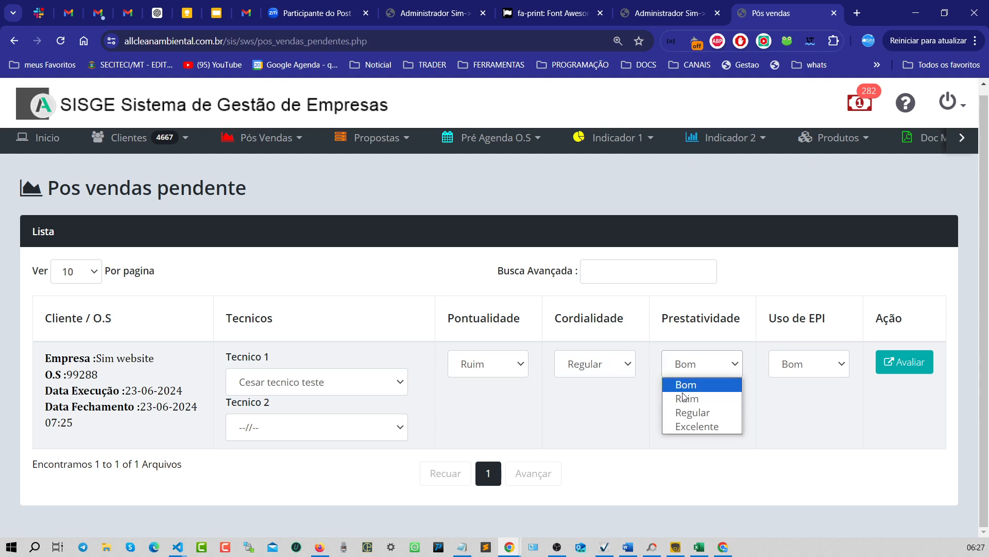
{"action": "left_click", "coordinate": [698, 427]}
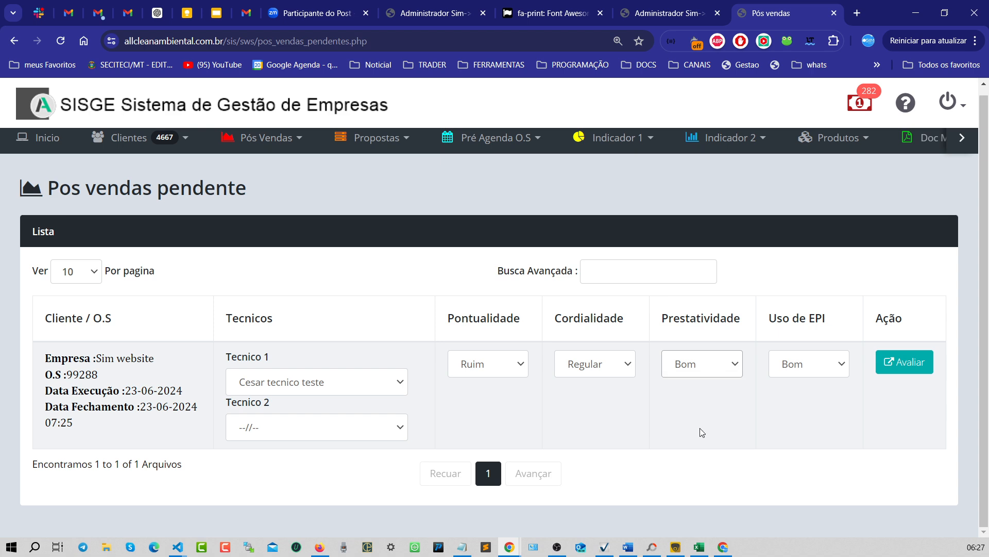
{"action": "left_click", "coordinate": [797, 369]}
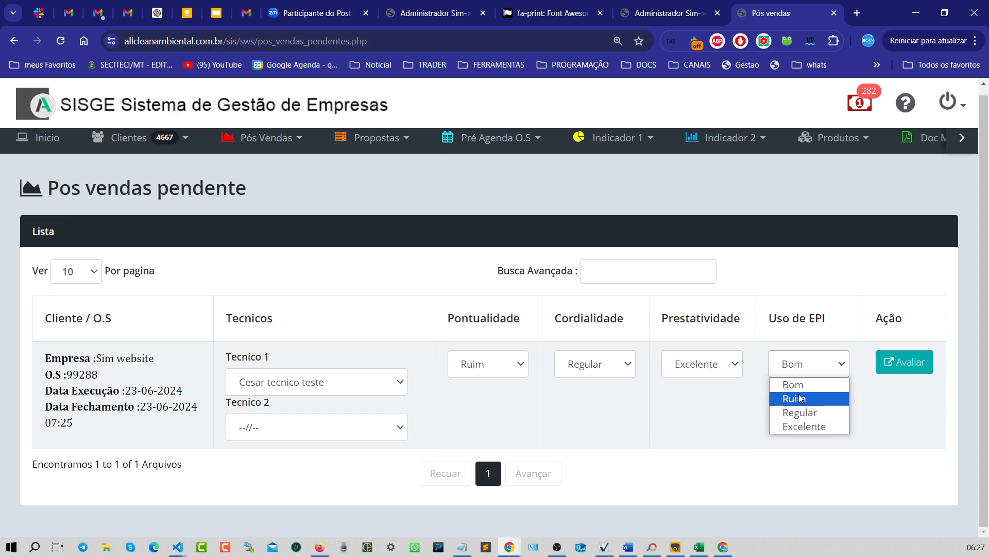
{"action": "left_click", "coordinate": [798, 386]}
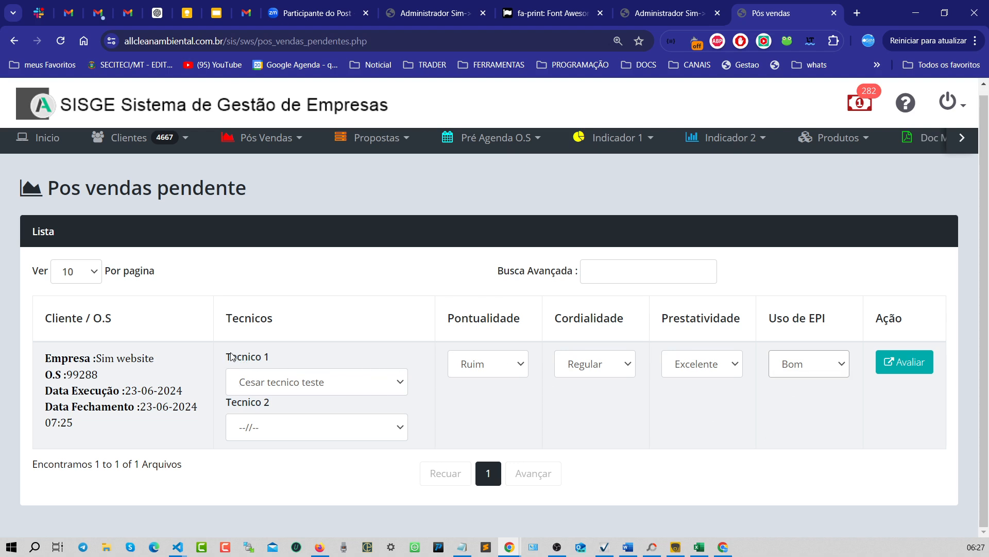
- Set Tecnico 2 of the evaluation to Alessandro APP TECNICO
{"action": "left_click_drag", "start_coordinate": [227, 356], "coordinate": [280, 364]}
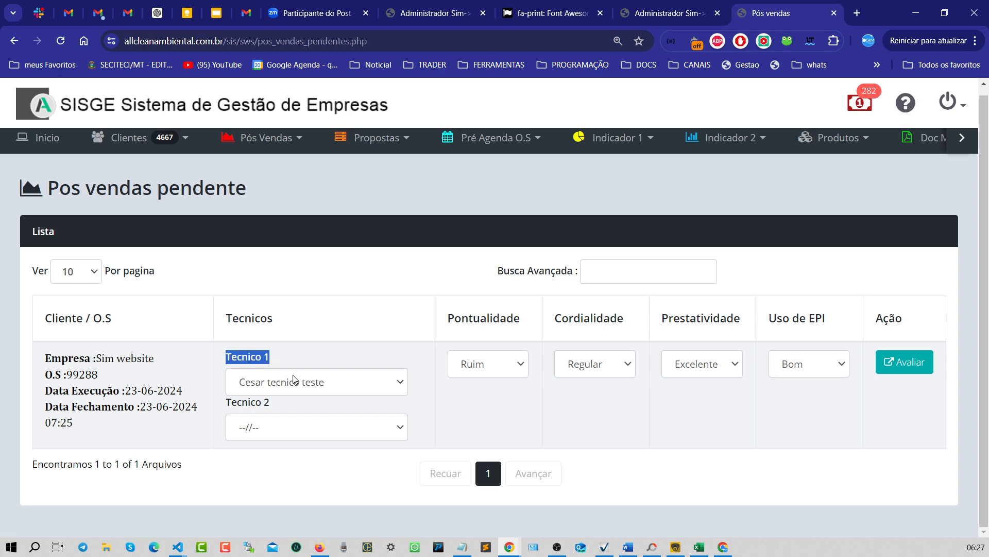
{"action": "left_click", "coordinate": [277, 428]}
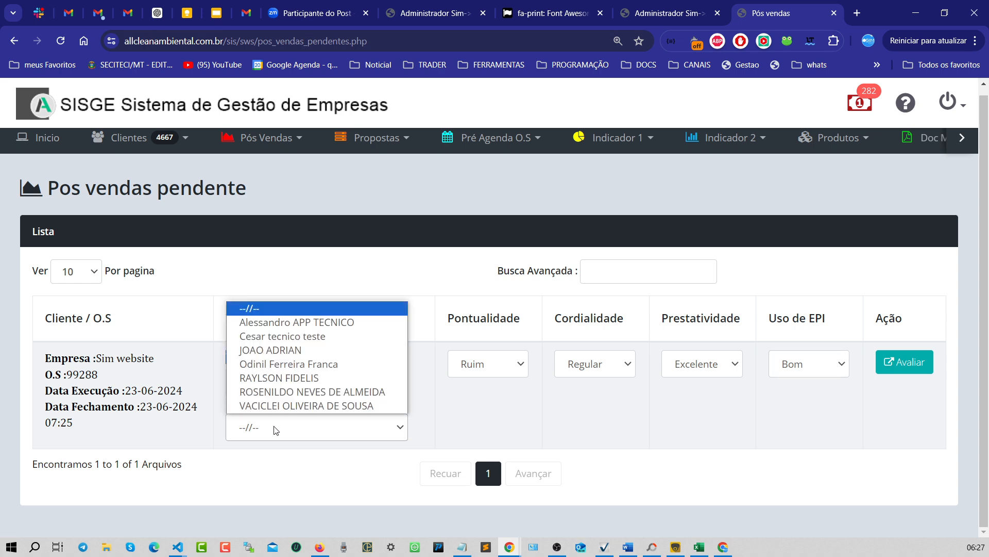
{"action": "left_click", "coordinate": [293, 323]}
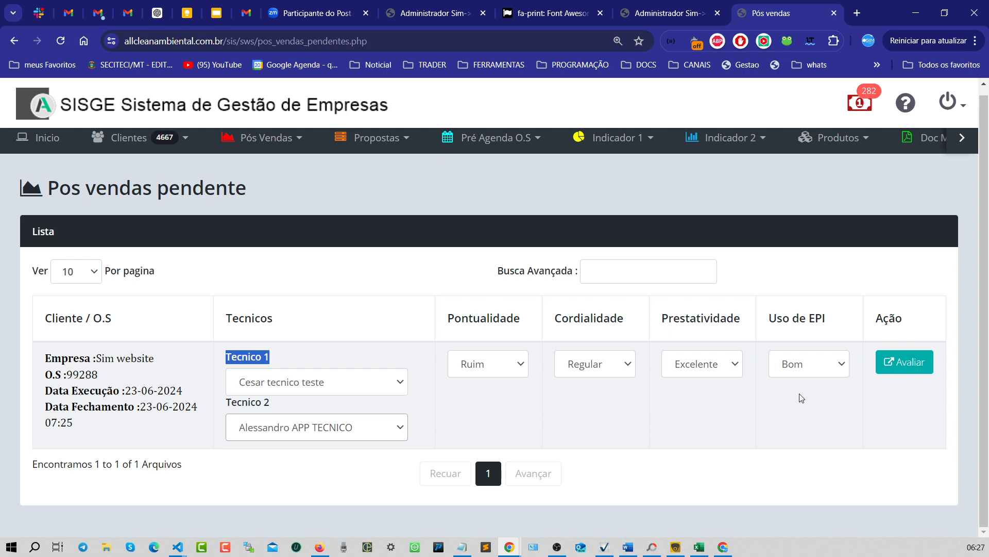
{"action": "left_click", "coordinate": [702, 364]}
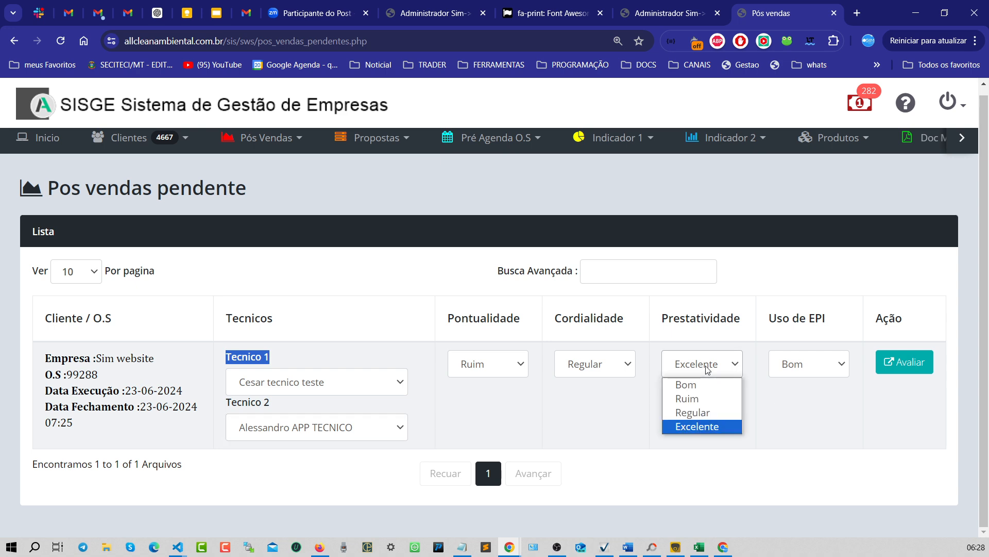
{"action": "left_click", "coordinate": [702, 426]}
{"action": "left_click", "coordinate": [851, 414]}
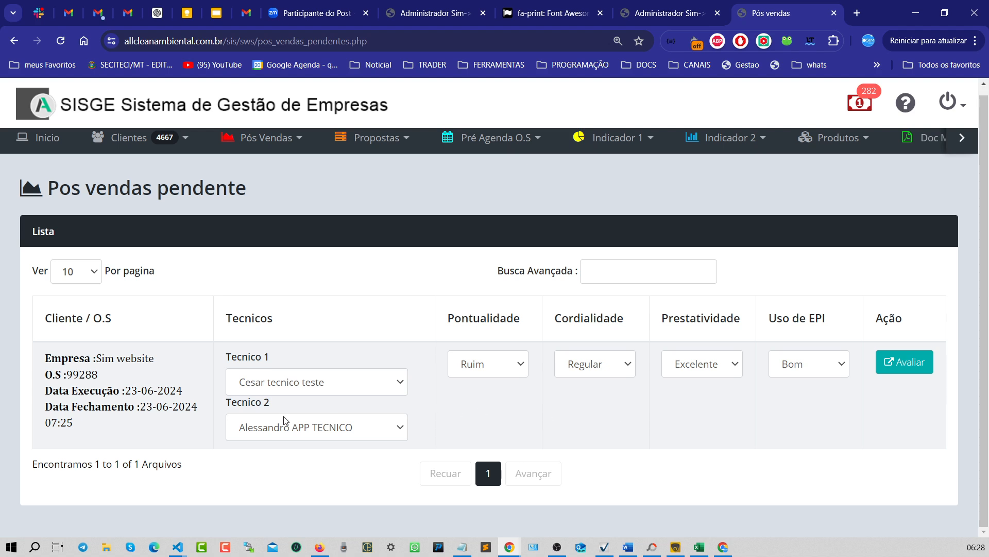
{"action": "left_click", "coordinate": [316, 386]}
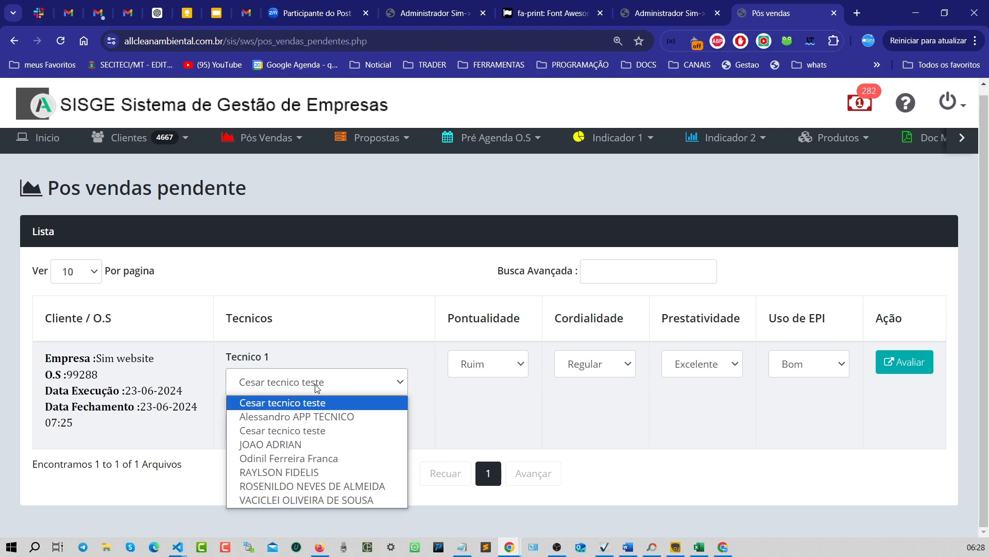
{"action": "left_click", "coordinate": [317, 389]}
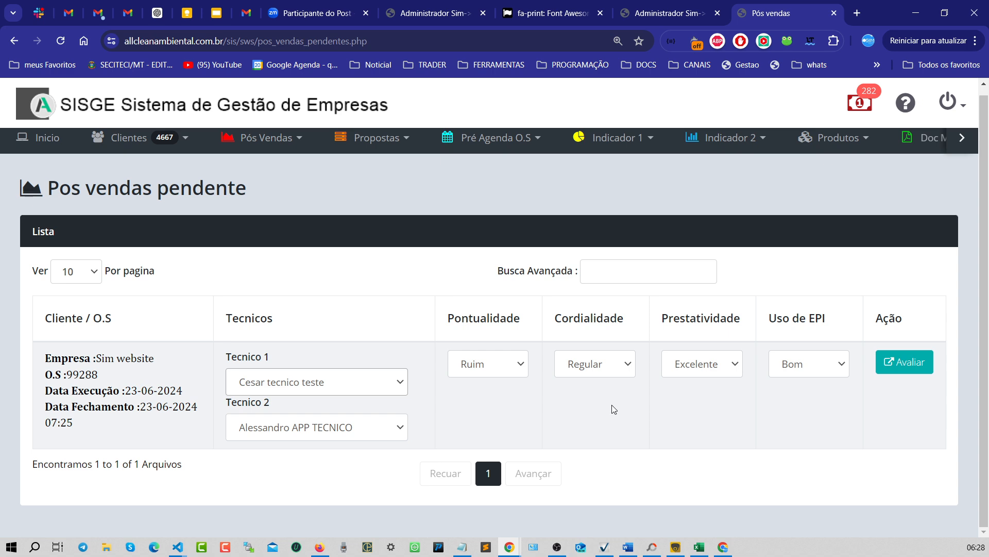
- Submit the evaluation for O.S 99288 and confirm it in the dialog
{"action": "left_click", "coordinate": [905, 365]}
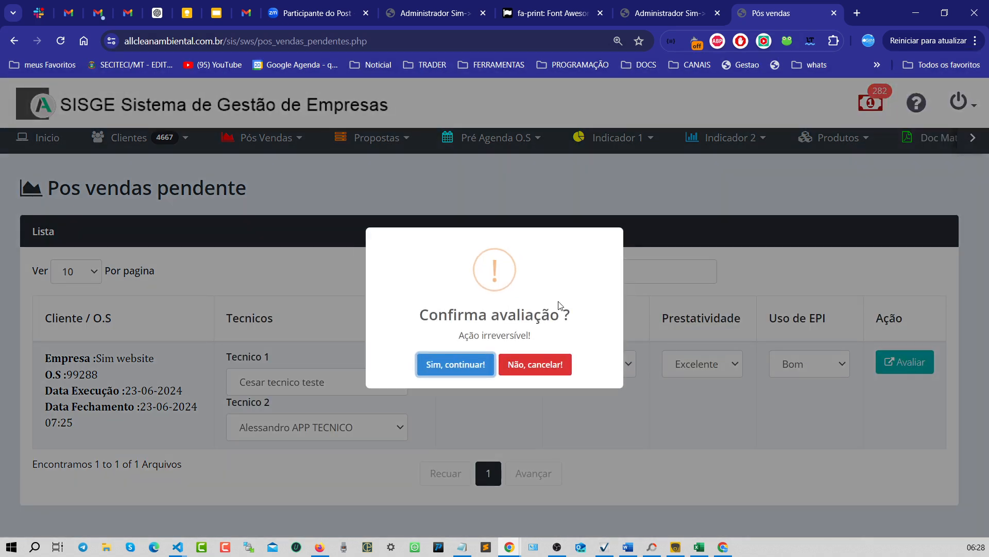
{"action": "left_click_drag", "start_coordinate": [453, 336], "coordinate": [564, 343]}
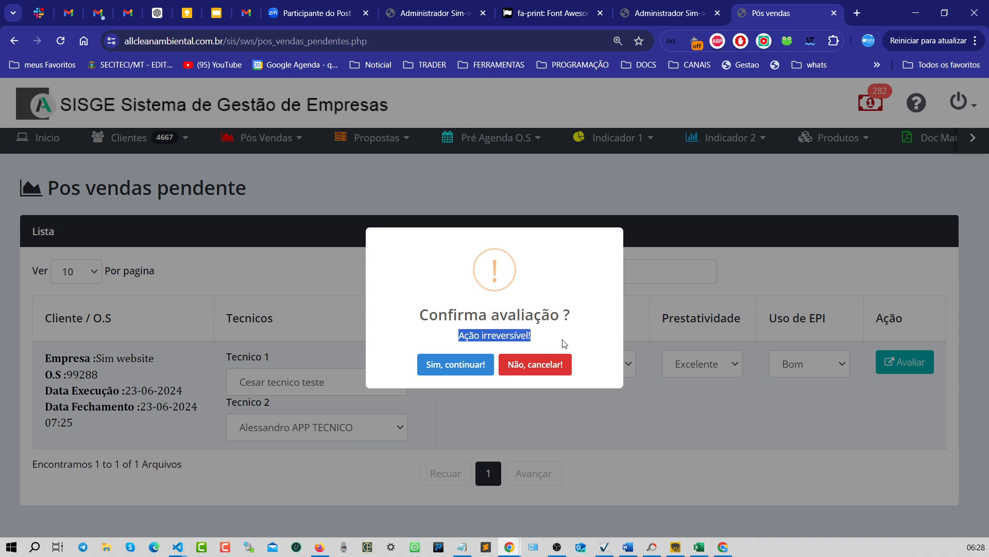
{"action": "left_click", "coordinate": [533, 377]}
{"action": "left_click", "coordinate": [451, 370]}
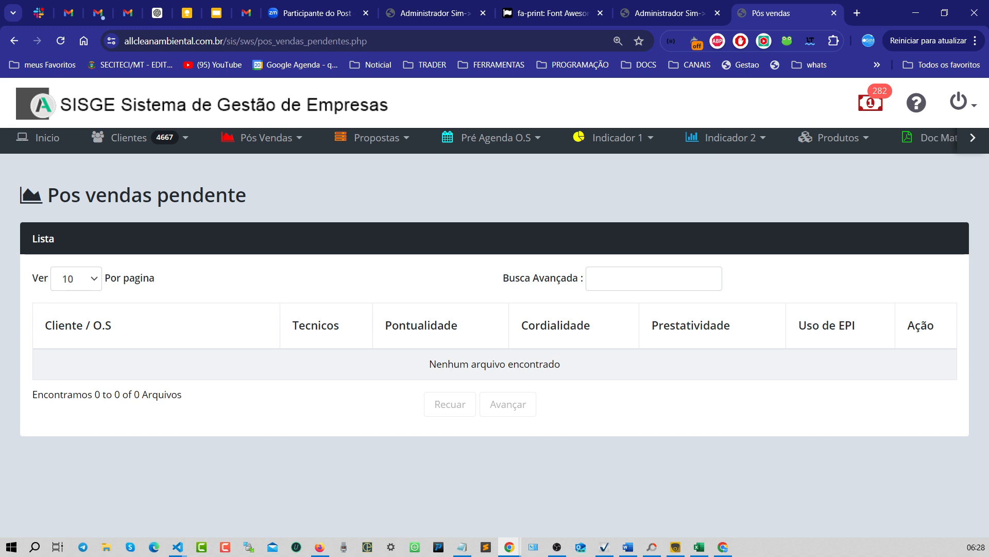
- Switch to the technician app window, reload it, and open the Minhas O.S list
{"action": "left_click_drag", "start_coordinate": [988, 232], "coordinate": [368, 71]}
{"action": "left_click", "coordinate": [575, 66]}
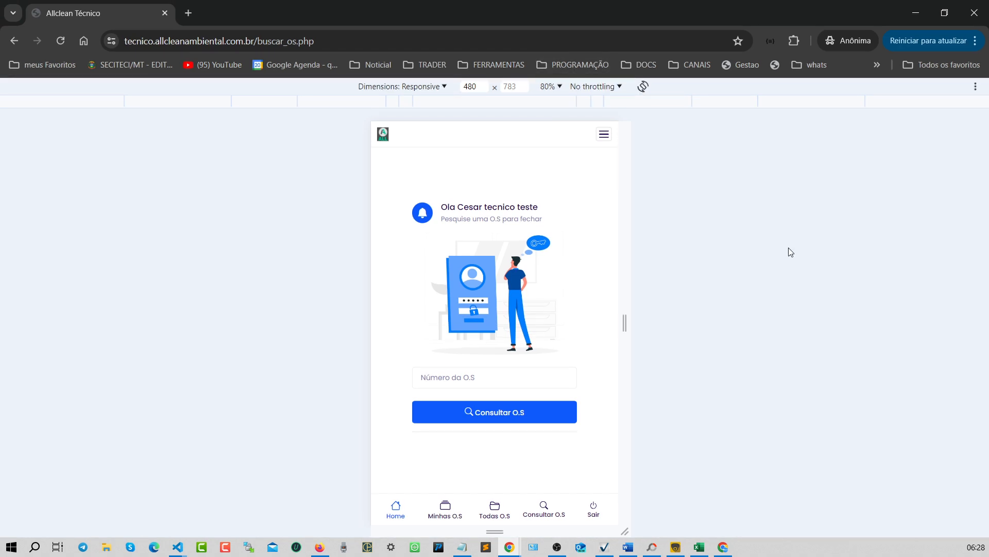
{"action": "key", "text": "F5"}
{"action": "left_click", "coordinate": [444, 507]}
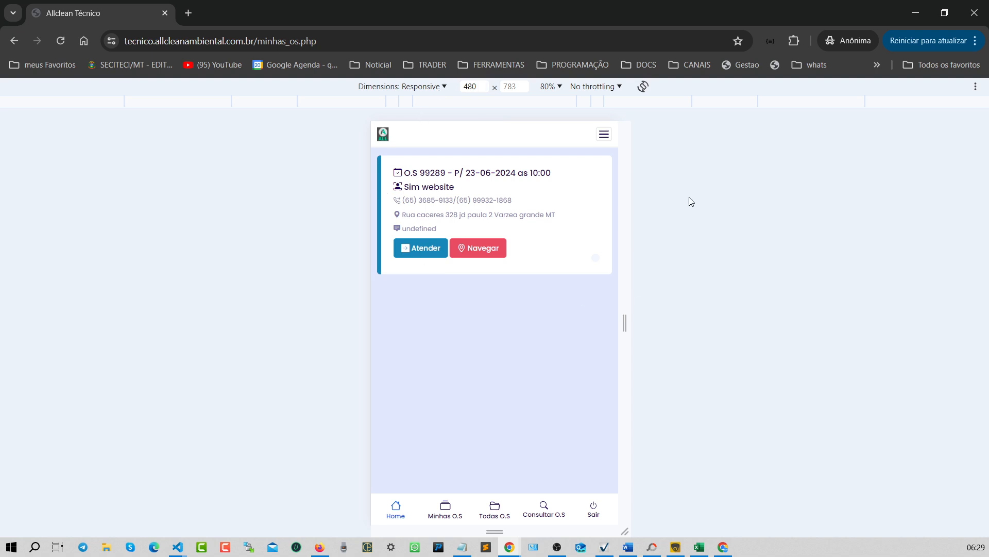
- Attend O.S 99289 and save the 1 ml teste product usage with quantity 1
{"action": "left_click", "coordinate": [436, 243]}
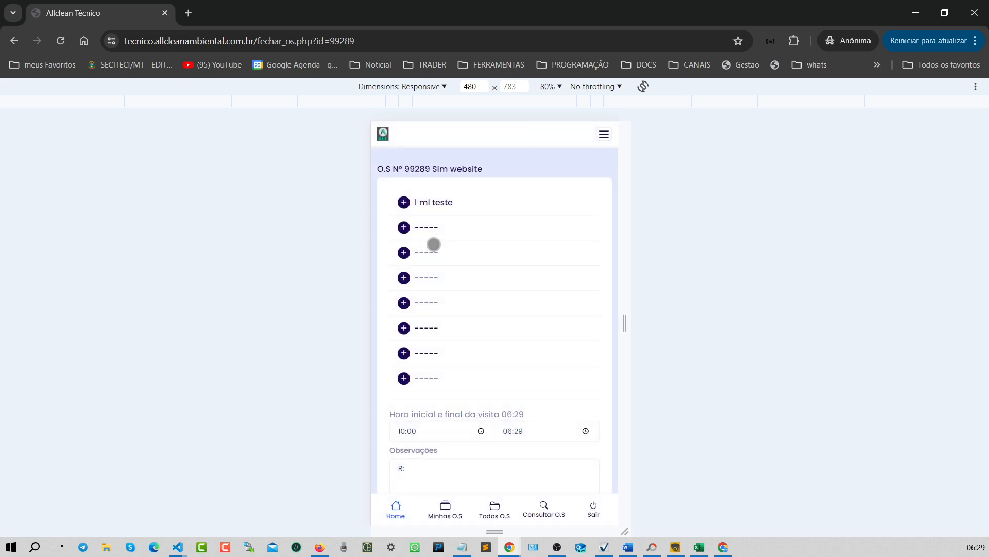
{"action": "left_click", "coordinate": [458, 203]}
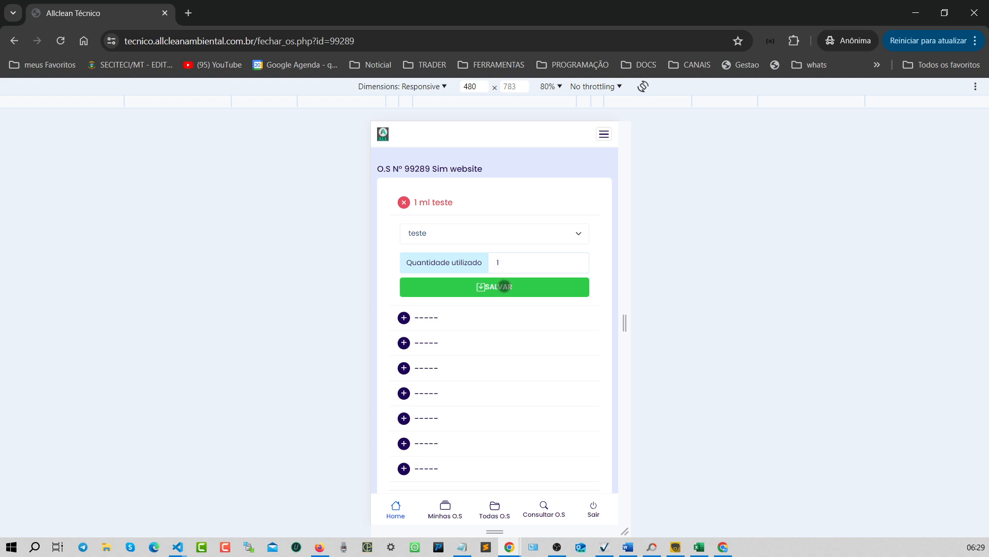
{"action": "left_click", "coordinate": [503, 286]}
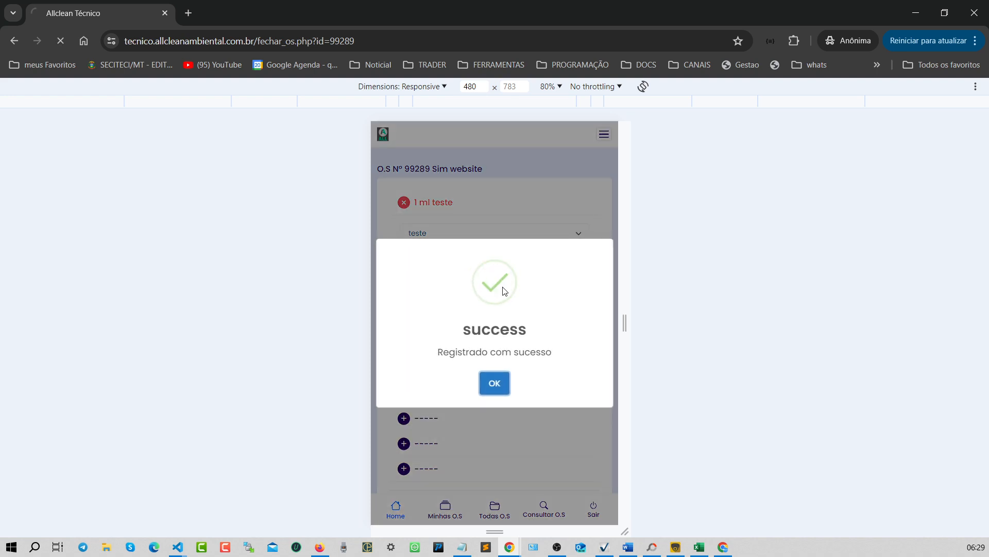
- Enter the observation "teste" for O.S 99289 and save the records
{"action": "scroll", "coordinate": [448, 411], "scroll_direction": "down", "scroll_amount": 2}
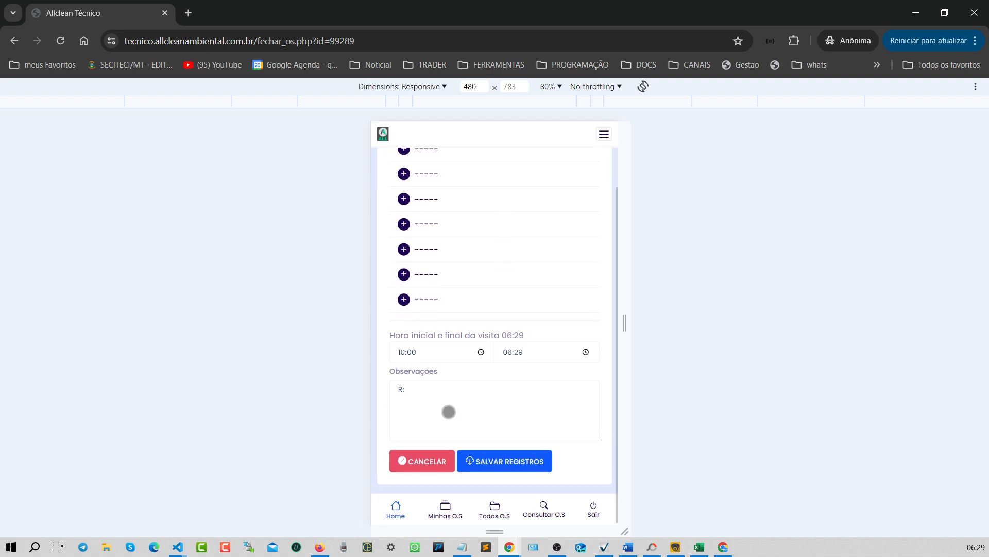
{"action": "left_click", "coordinate": [480, 403]}
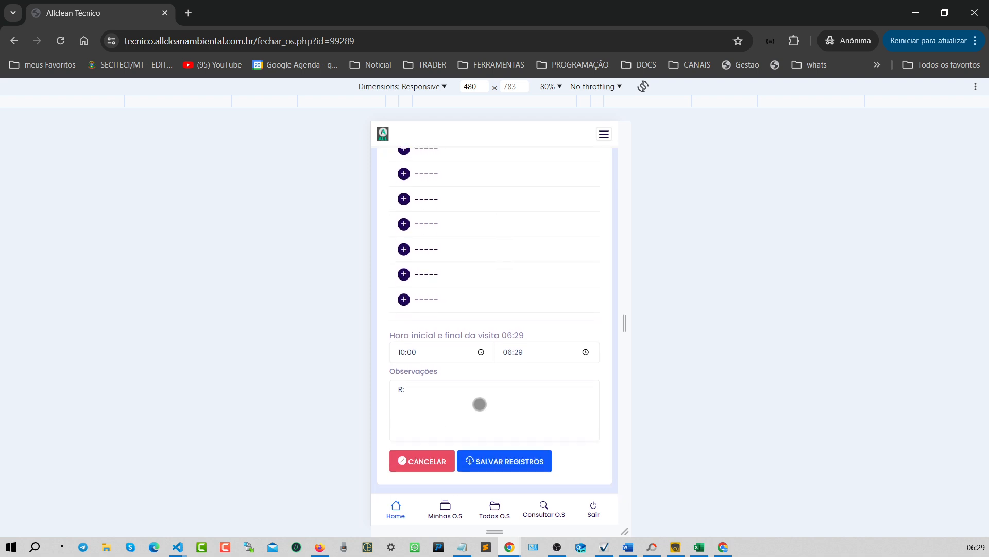
{"action": "type", "text": "teste"}
{"action": "left_click", "coordinate": [517, 457]}
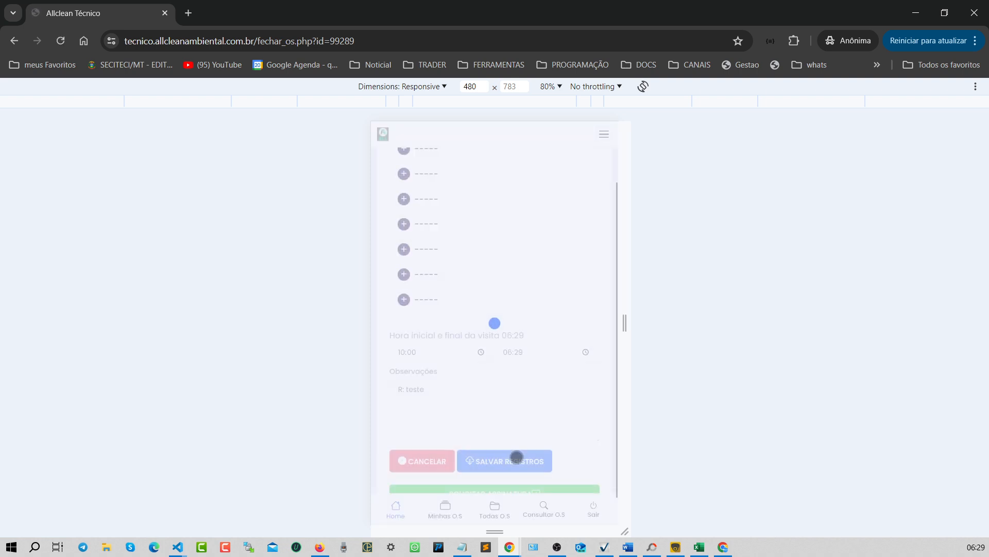
- Request the client signature for O.S 99289 and open the signing screen
{"action": "scroll", "coordinate": [517, 456], "scroll_direction": "down", "scroll_amount": 1}
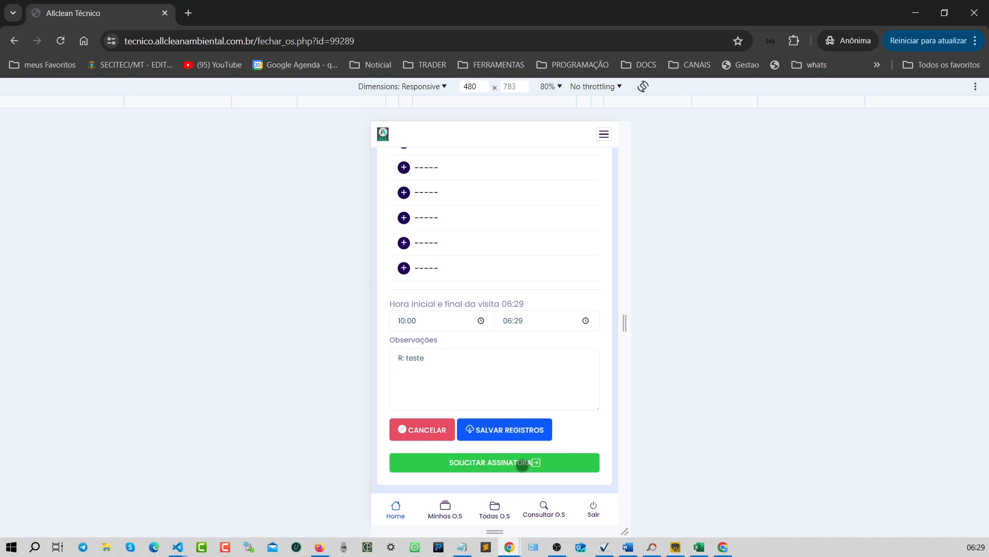
{"action": "left_click", "coordinate": [518, 462]}
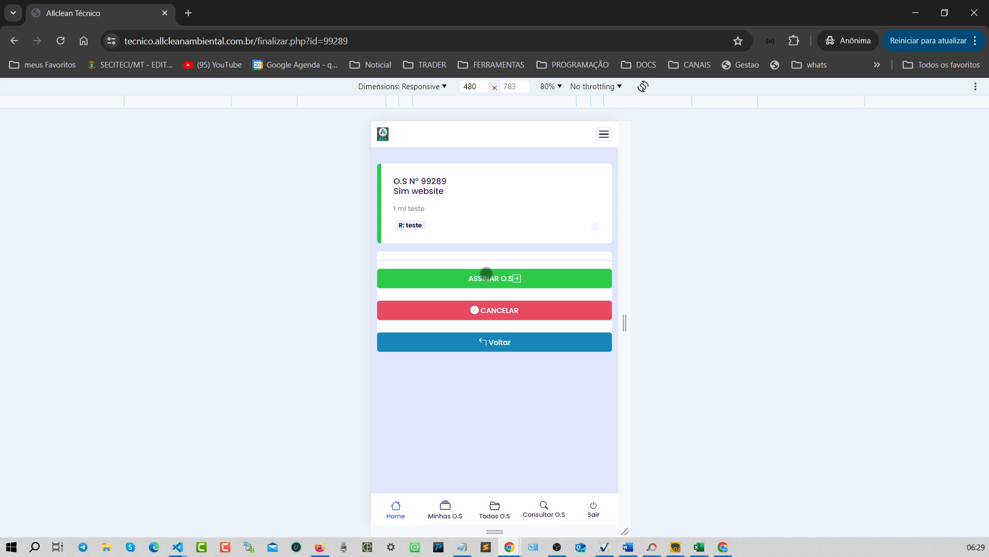
{"action": "left_click", "coordinate": [486, 277]}
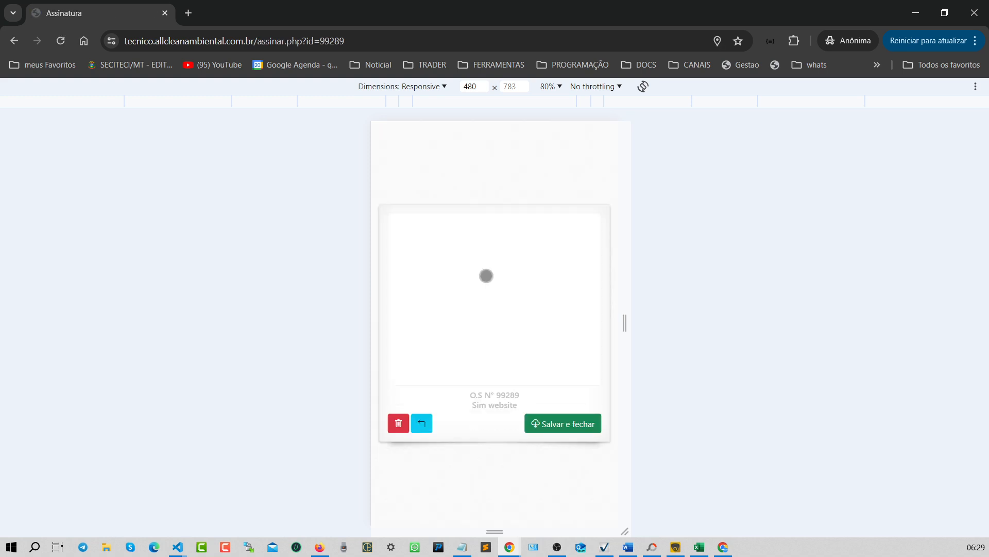
- Draw a signature on the pad and save it, closing the O.S
{"action": "mouse_move", "coordinate": [408, 339]}
{"action": "left_mouse_down"}
{"action": "mouse_move", "coordinate": [462, 225]}
{"action": "mouse_move", "coordinate": [485, 354]}
{"action": "left_mouse_up"}
{"action": "mouse_move", "coordinate": [472, 318]}
{"action": "left_mouse_down"}
{"action": "mouse_move", "coordinate": [519, 305]}
{"action": "mouse_move", "coordinate": [514, 265]}
{"action": "left_mouse_up"}
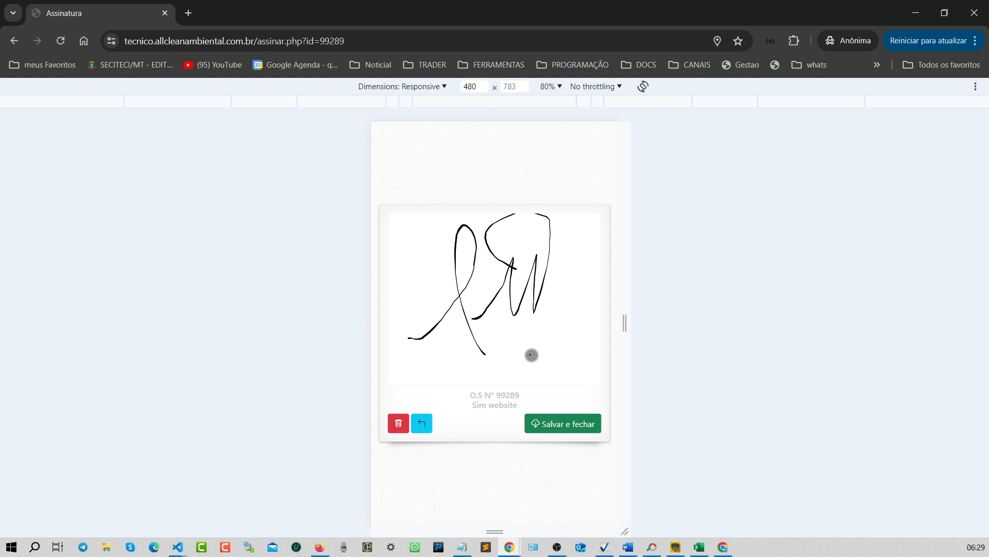
{"action": "left_click", "coordinate": [573, 428]}
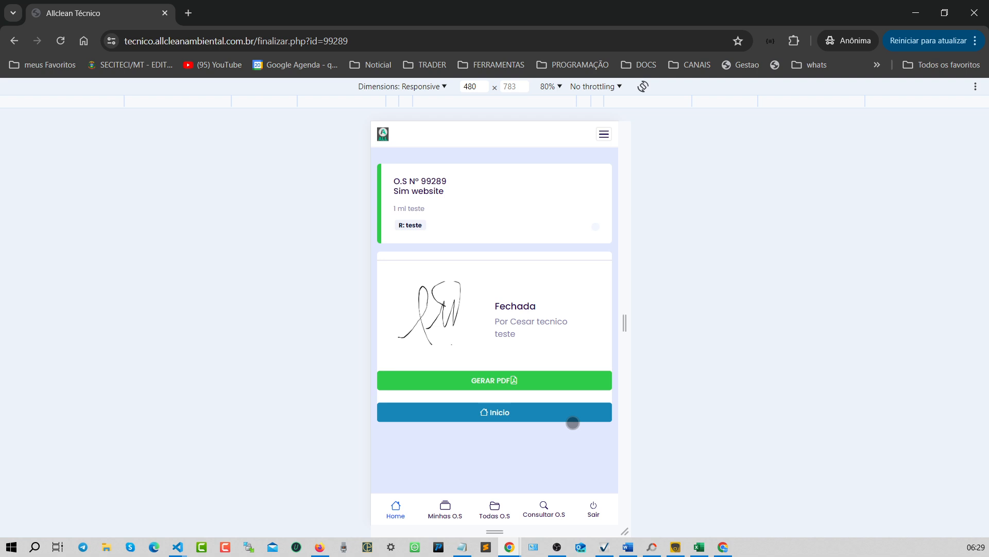
- Return to SISGE and open the pending after-sales evaluations list
{"action": "left_click", "coordinate": [918, 13]}
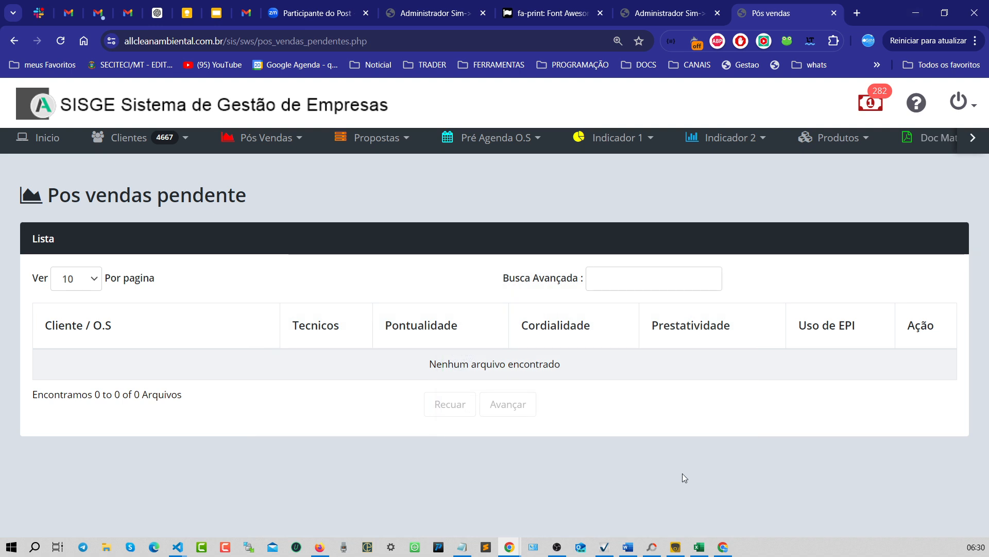
{"action": "left_click", "coordinate": [254, 146]}
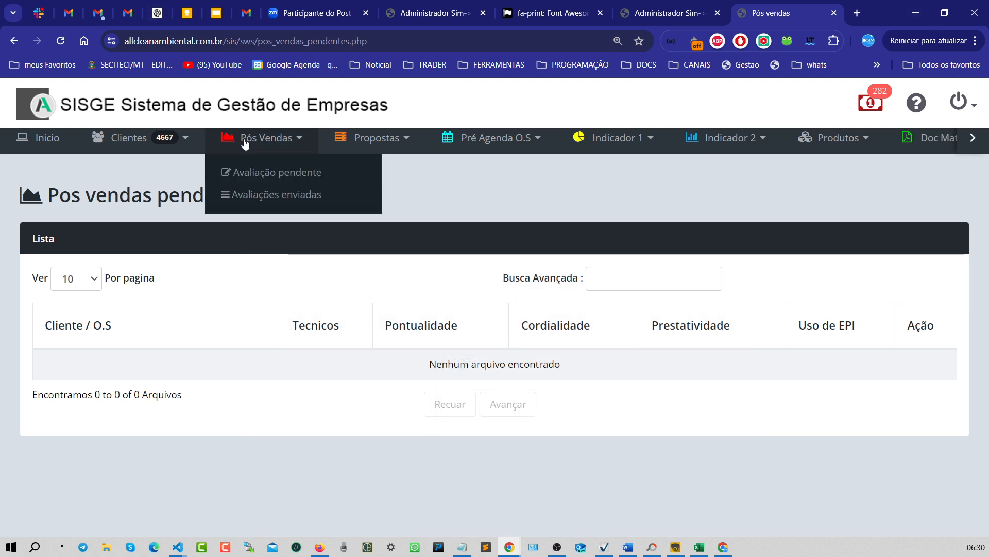
{"action": "left_click", "coordinate": [259, 176]}
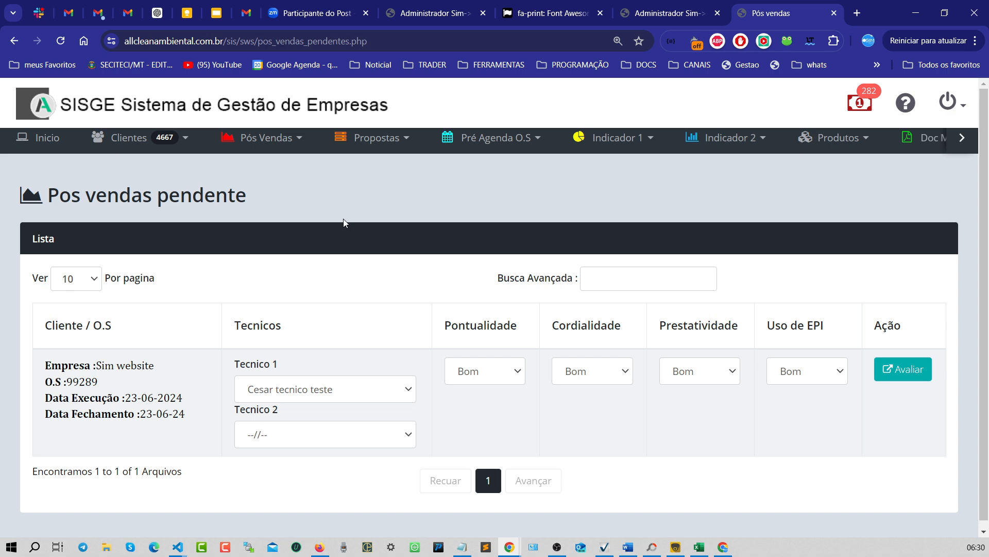
{"action": "left_click", "coordinate": [370, 393]}
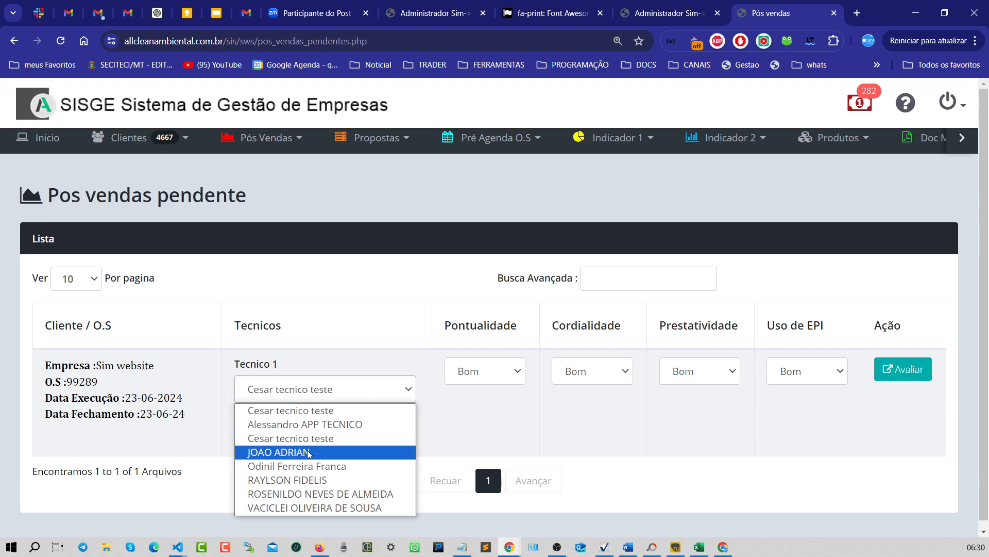
{"action": "left_click", "coordinate": [589, 432]}
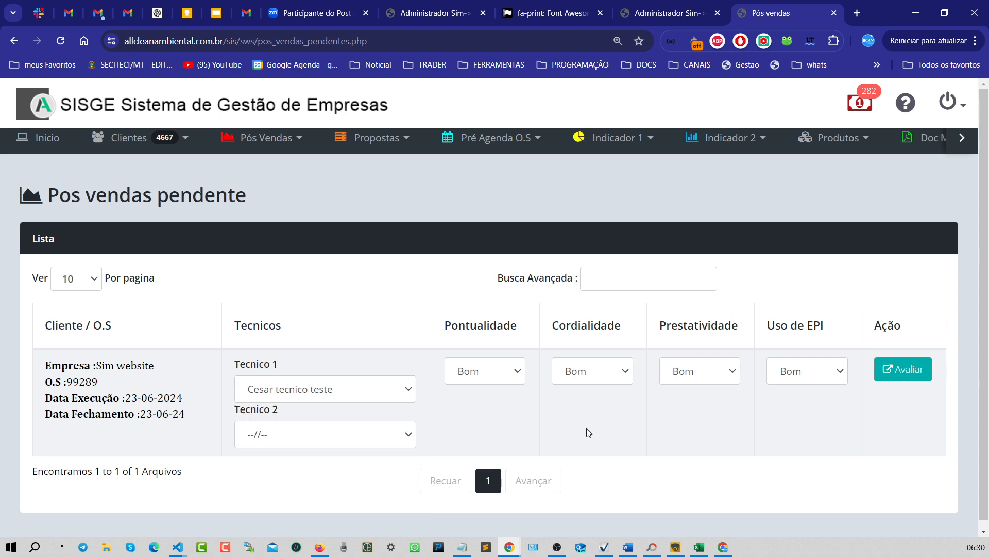
{"action": "left_click", "coordinate": [336, 441]}
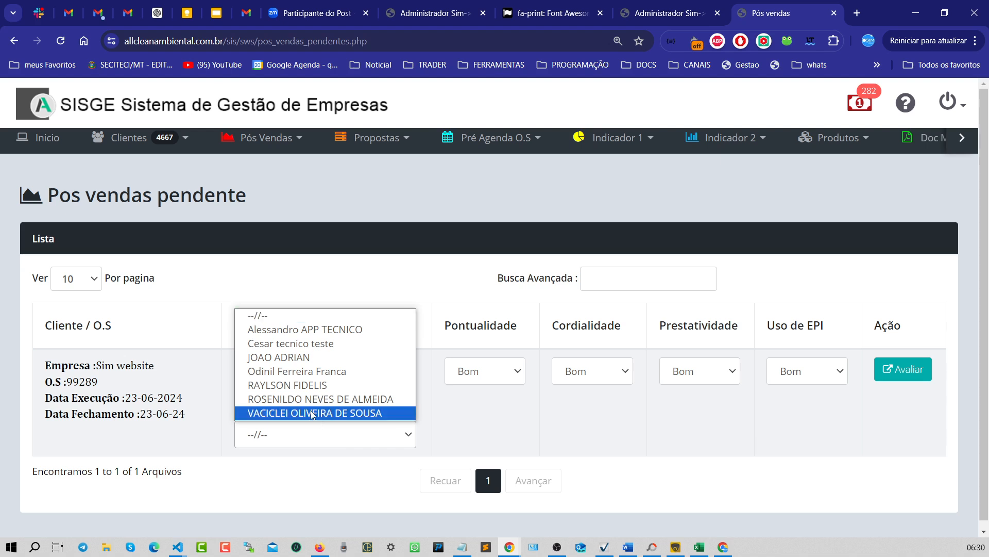
{"action": "left_click", "coordinate": [292, 358]}
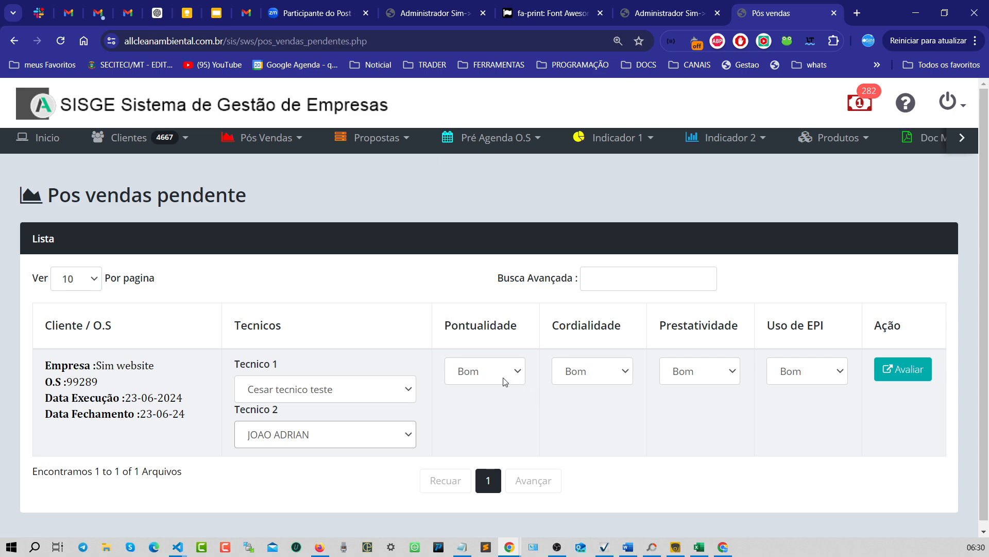
{"action": "left_click", "coordinate": [902, 381]}
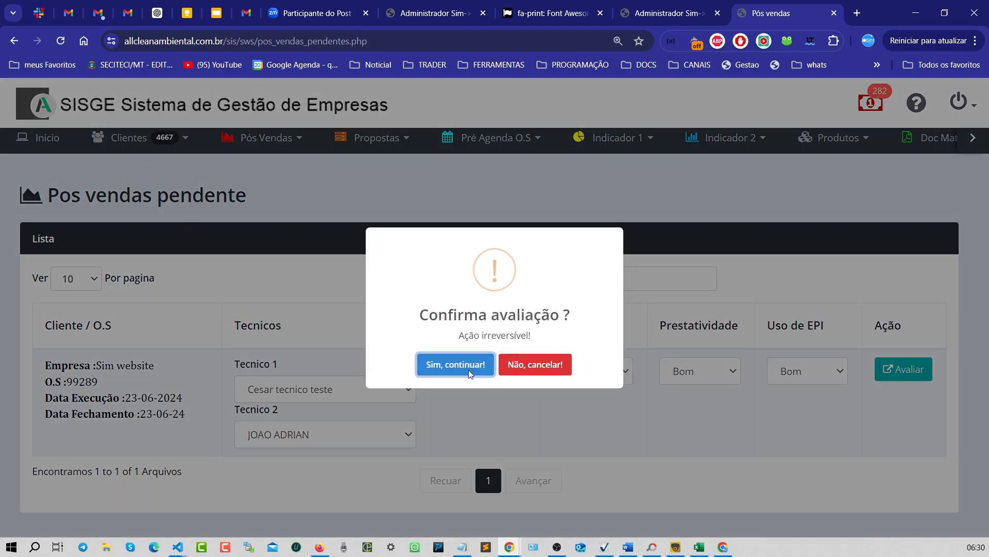
{"action": "left_click", "coordinate": [468, 369]}
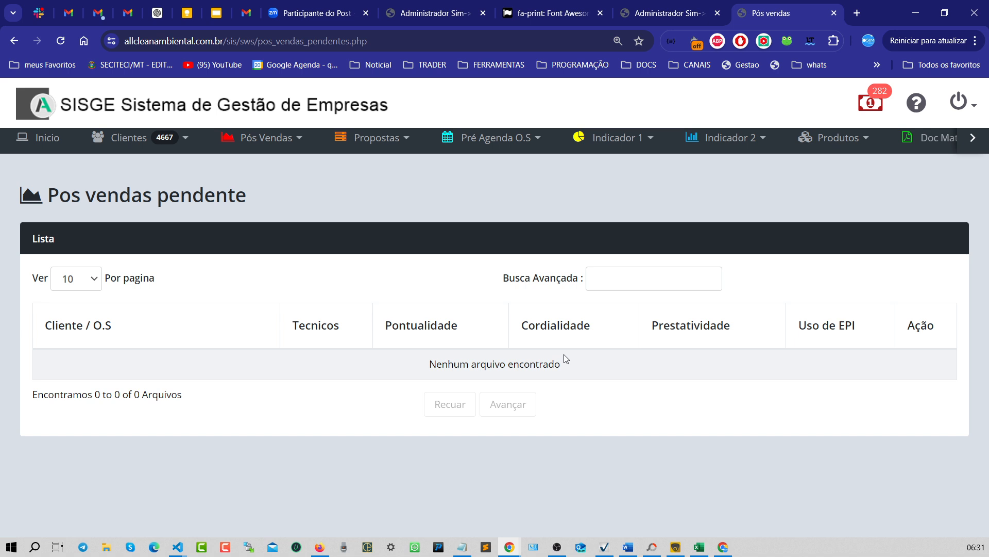
- Open the sent evaluations list and review the Colaborador filter options
{"action": "left_click", "coordinate": [260, 141]}
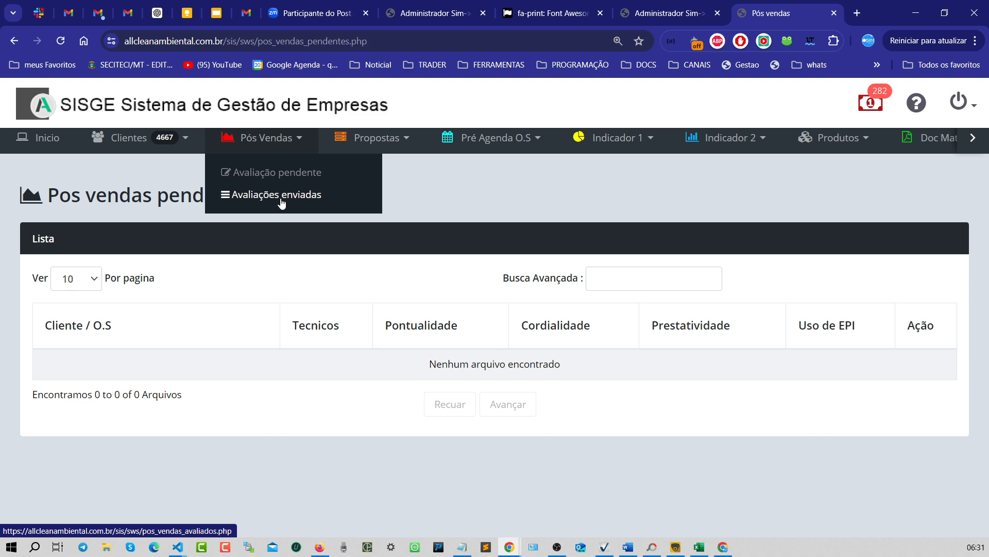
{"action": "left_click", "coordinate": [311, 199]}
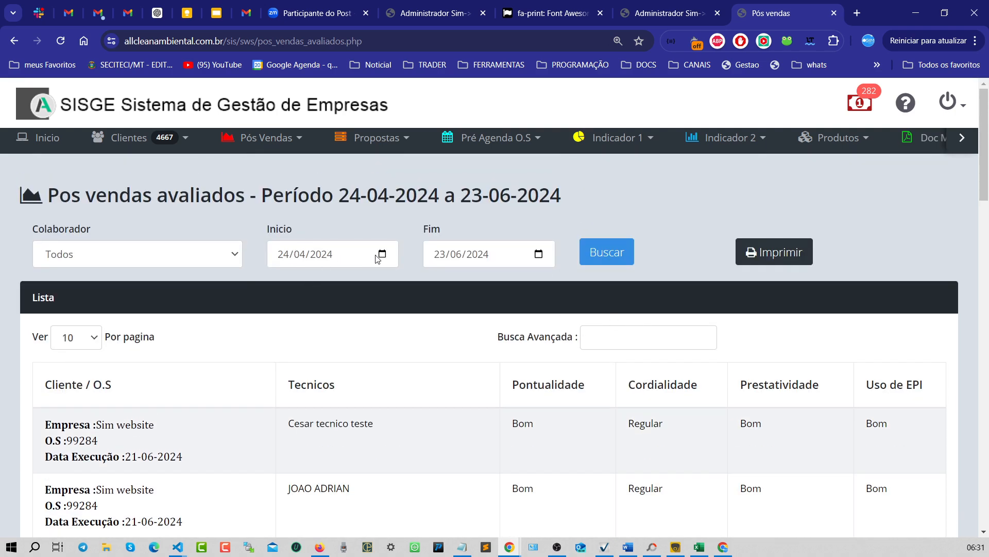
{"action": "left_click", "coordinate": [223, 259]}
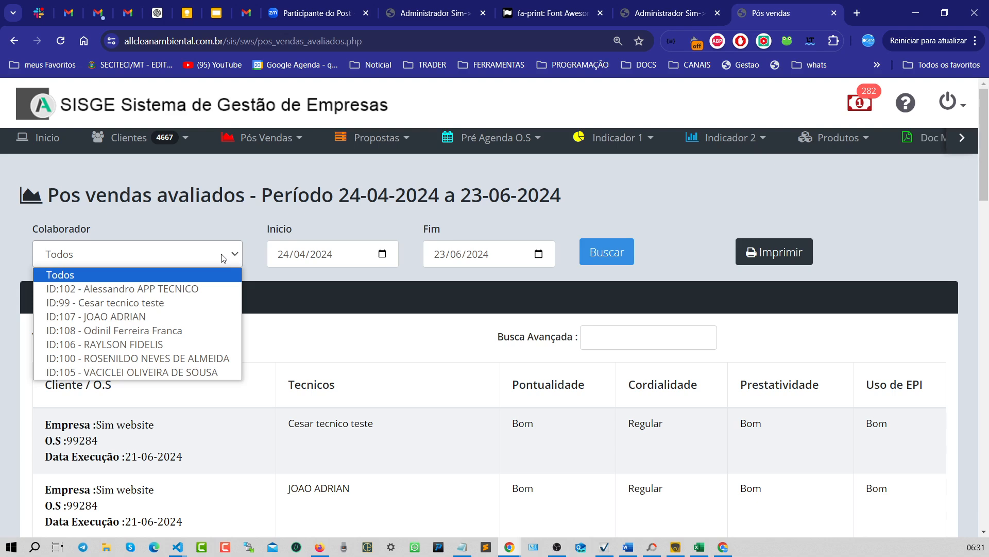
{"action": "left_click", "coordinate": [223, 258]}
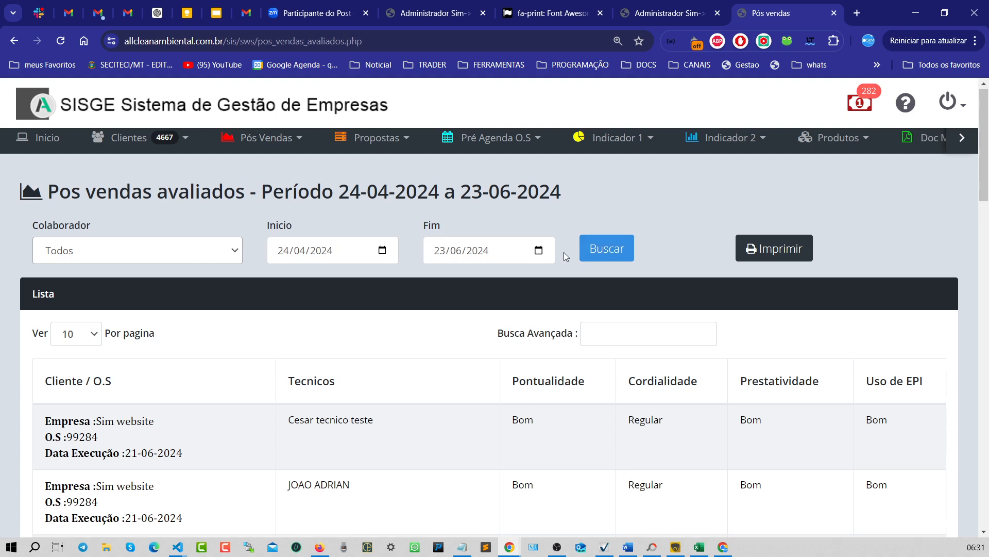
- Review the technicians and ratings recorded for each evaluated O.S in the list
{"action": "scroll", "coordinate": [566, 256], "scroll_direction": "down", "scroll_amount": 2}
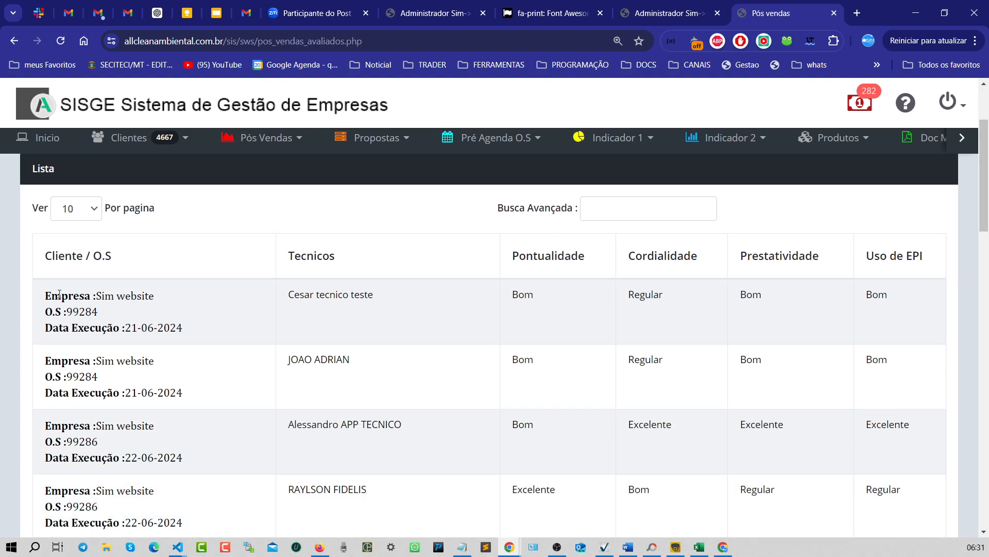
{"action": "left_click_drag", "start_coordinate": [51, 295], "coordinate": [178, 328]}
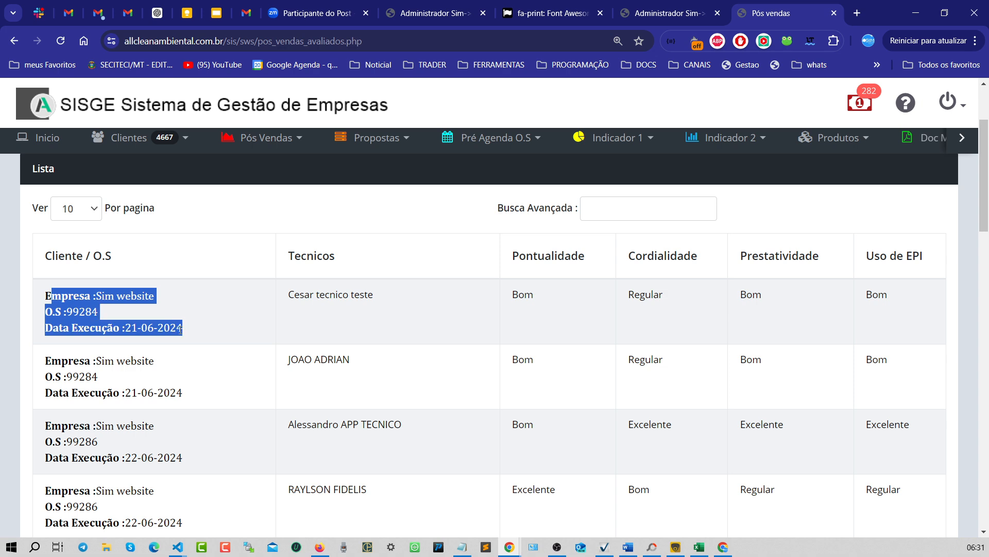
{"action": "left_click", "coordinate": [88, 325]}
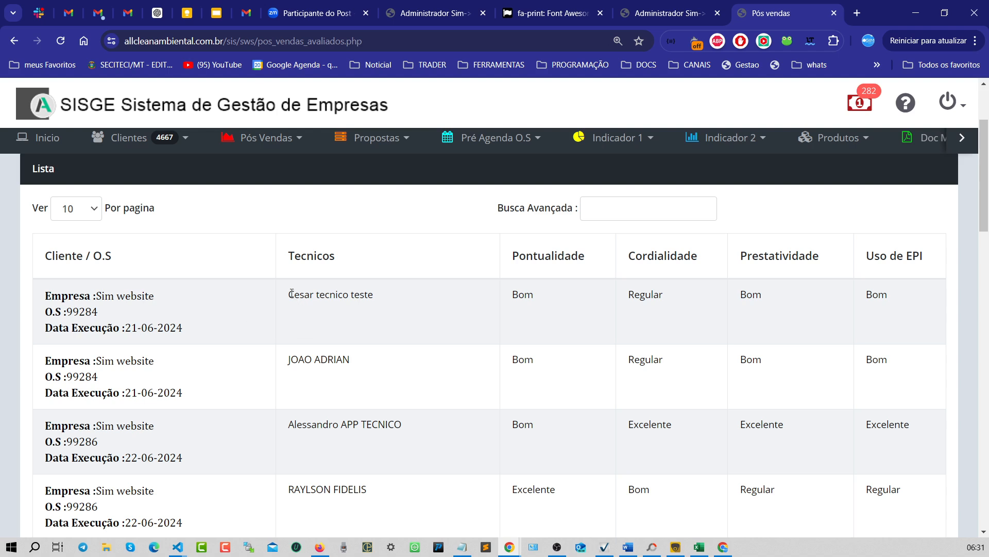
{"action": "left_click_drag", "start_coordinate": [291, 293], "coordinate": [368, 295]}
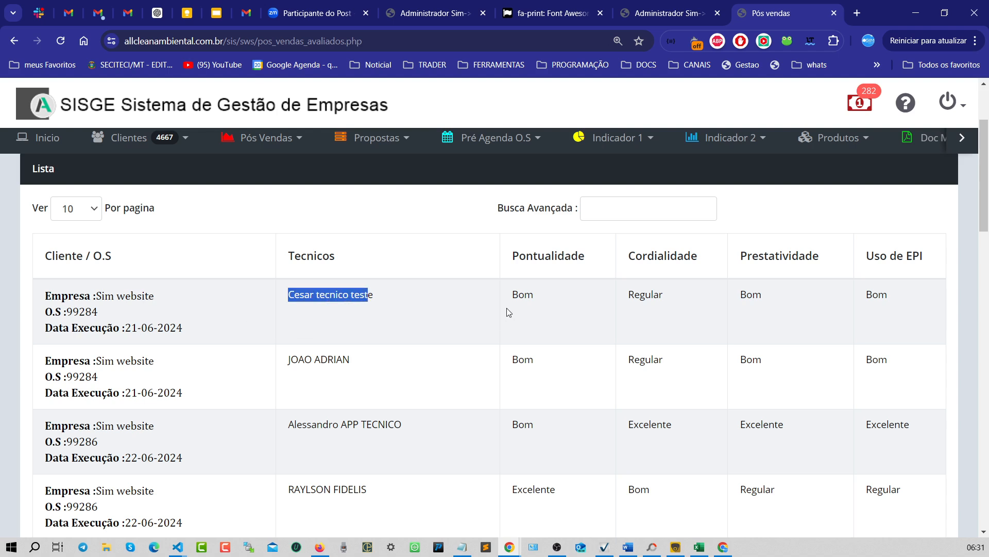
{"action": "left_click_drag", "start_coordinate": [508, 312], "coordinate": [549, 304]}
{"action": "left_click_drag", "start_coordinate": [634, 304], "coordinate": [665, 305]}
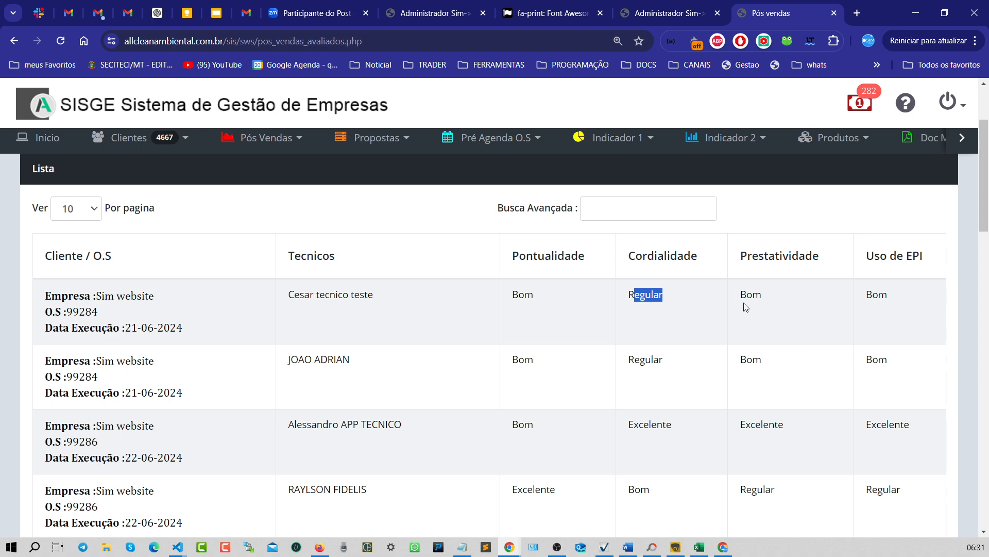
{"action": "left_click_drag", "start_coordinate": [746, 307], "coordinate": [926, 302]}
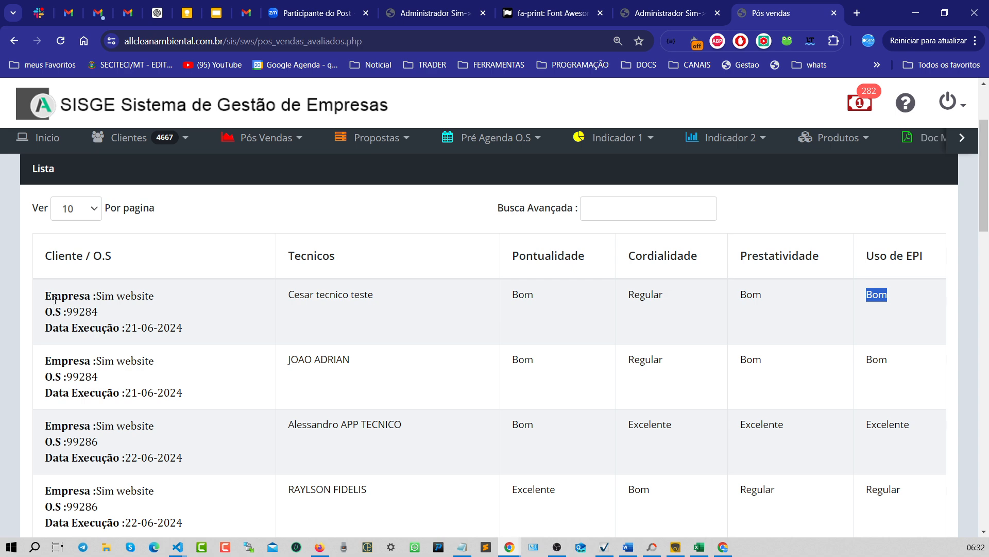
{"action": "left_click_drag", "start_coordinate": [61, 296], "coordinate": [566, 340]}
{"action": "left_click_drag", "start_coordinate": [44, 362], "coordinate": [481, 395]}
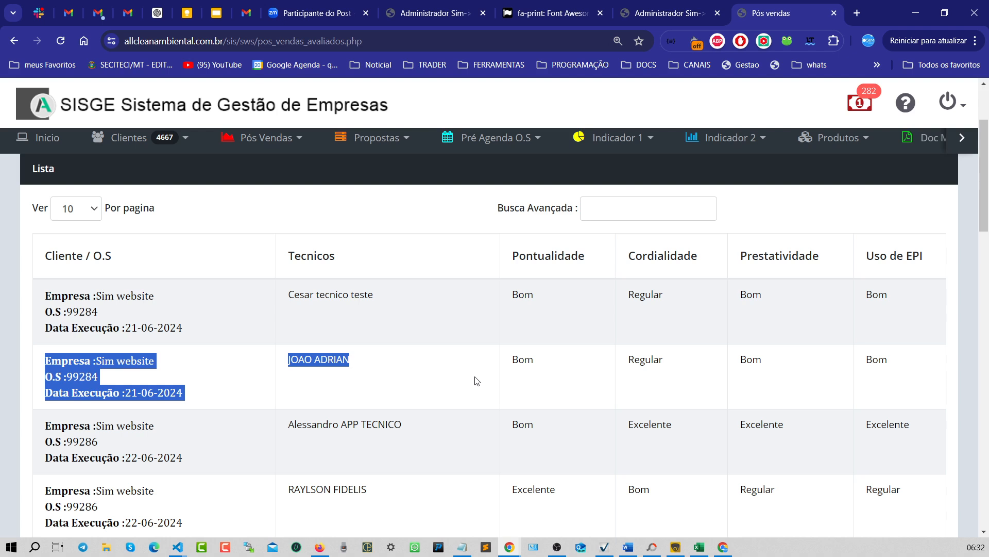
{"action": "left_click", "coordinate": [476, 378]}
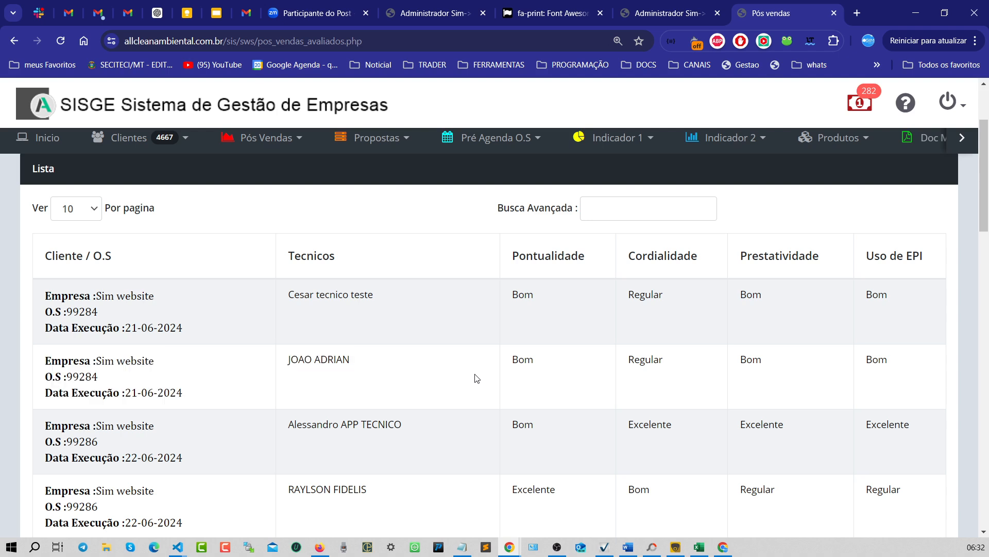
{"action": "scroll", "coordinate": [476, 379], "scroll_direction": "down", "scroll_amount": 5}
{"action": "scroll", "coordinate": [476, 379], "scroll_direction": "up", "scroll_amount": 5}
{"action": "scroll", "coordinate": [477, 379], "scroll_direction": "up", "scroll_amount": 2}
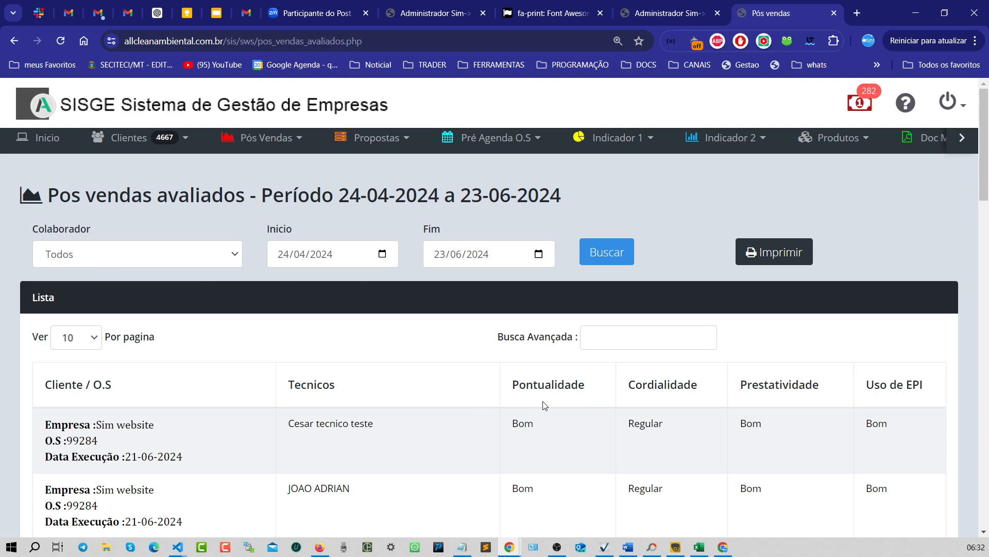
{"action": "scroll", "coordinate": [545, 406], "scroll_direction": "down", "scroll_amount": 17}
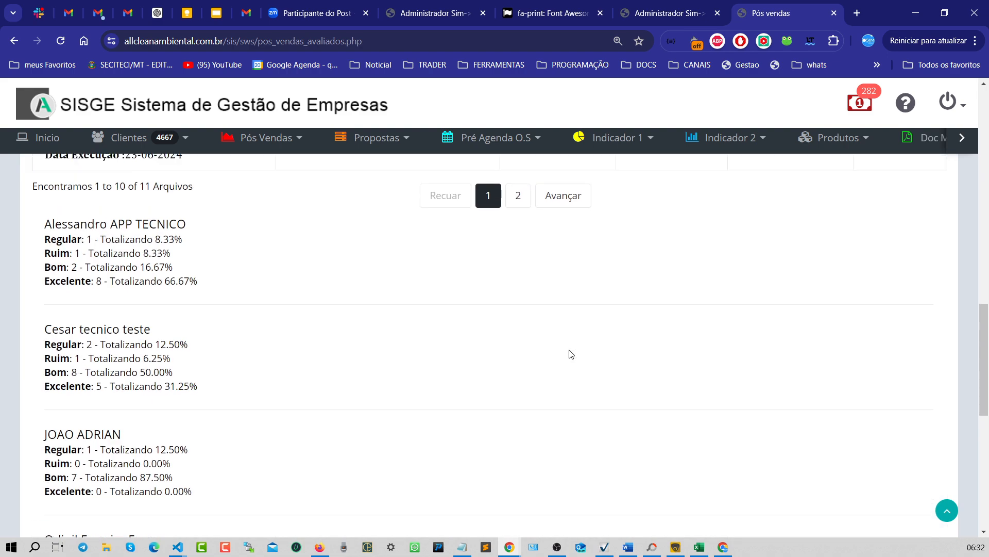
{"action": "scroll", "coordinate": [570, 354], "scroll_direction": "up", "scroll_amount": 5}
{"action": "scroll", "coordinate": [570, 354], "scroll_direction": "down", "scroll_amount": 4}
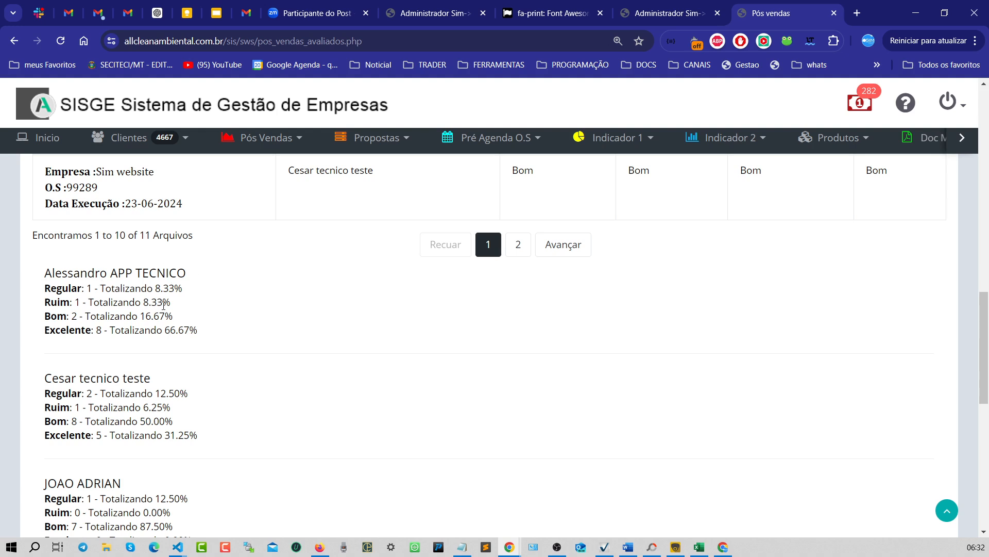
- Examine the per-technician rating totals and percentages below the evaluations list
{"action": "key", "text": "ctrl+plus"}
{"action": "key", "text": "ctrl+plus"}
{"action": "scroll", "coordinate": [240, 316], "scroll_direction": "down", "scroll_amount": 5}
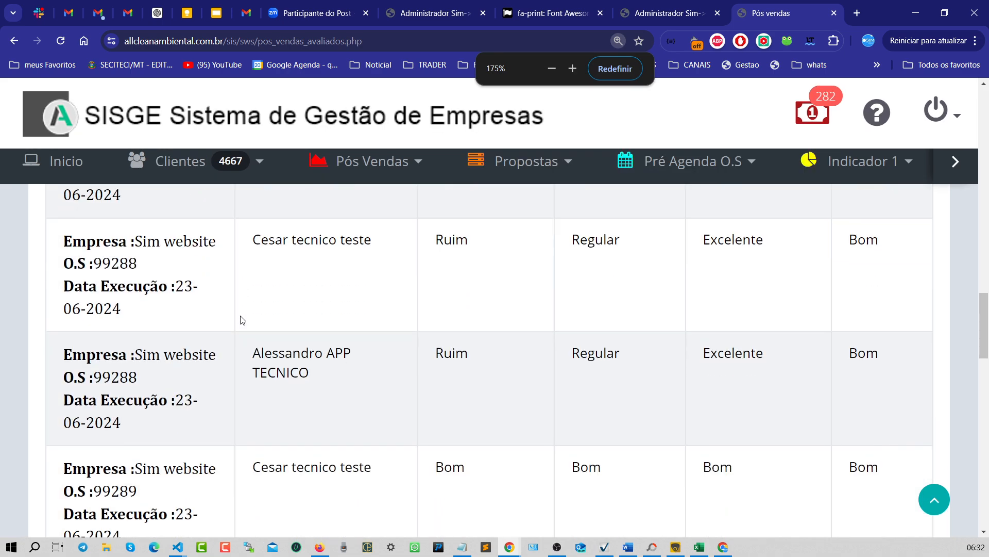
{"action": "scroll", "coordinate": [242, 319], "scroll_direction": "down", "scroll_amount": 4}
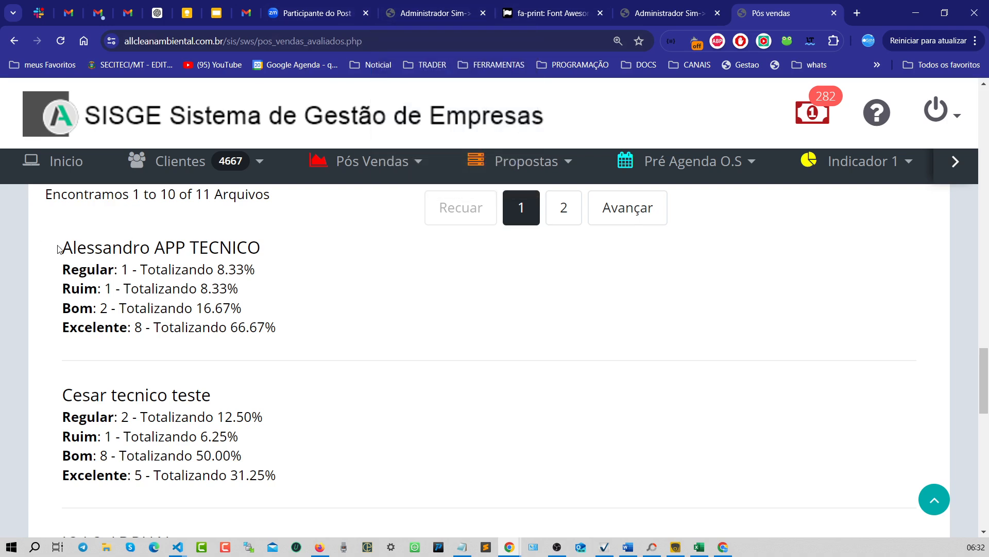
{"action": "left_click_drag", "start_coordinate": [59, 249], "coordinate": [338, 250]}
{"action": "left_click", "coordinate": [387, 302]}
{"action": "left_click_drag", "start_coordinate": [135, 269], "coordinate": [129, 269]}
{"action": "left_click_drag", "start_coordinate": [115, 289], "coordinate": [98, 288]}
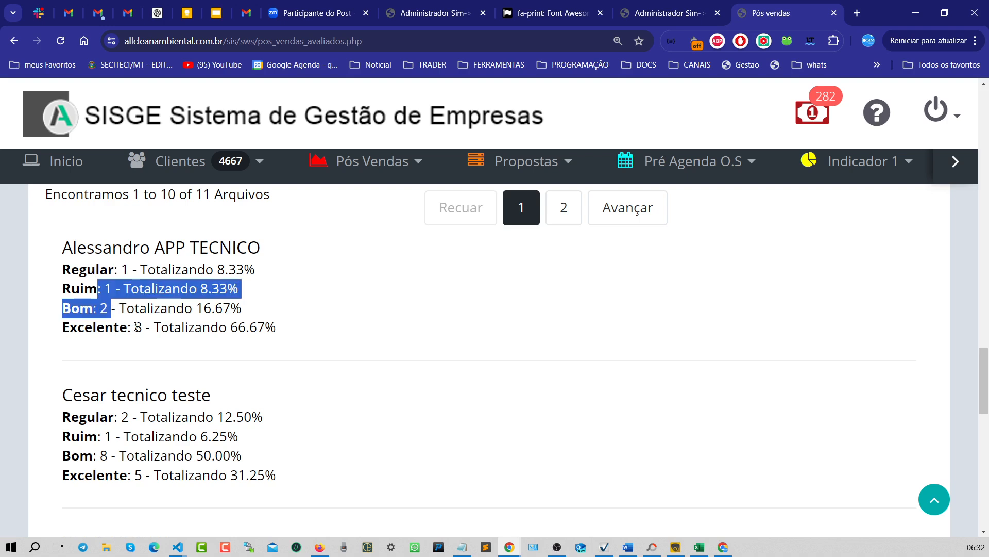
- Examine Alessandro APP TECNICO's rating counts and percentages in the totals section below the list
{"action": "double_click", "coordinate": [138, 327]}
{"action": "left_click", "coordinate": [304, 301]}
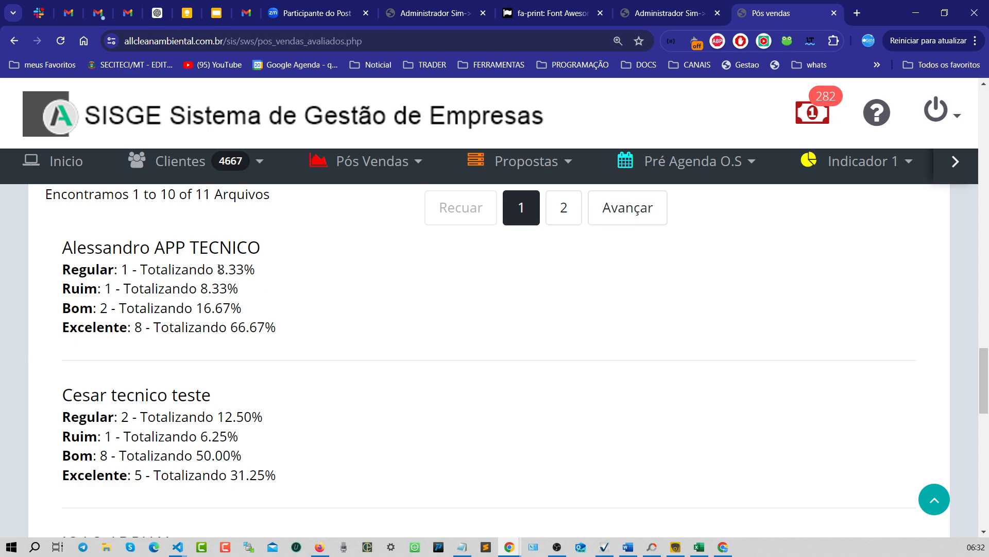
{"action": "left_click_drag", "start_coordinate": [218, 269], "coordinate": [257, 272]}
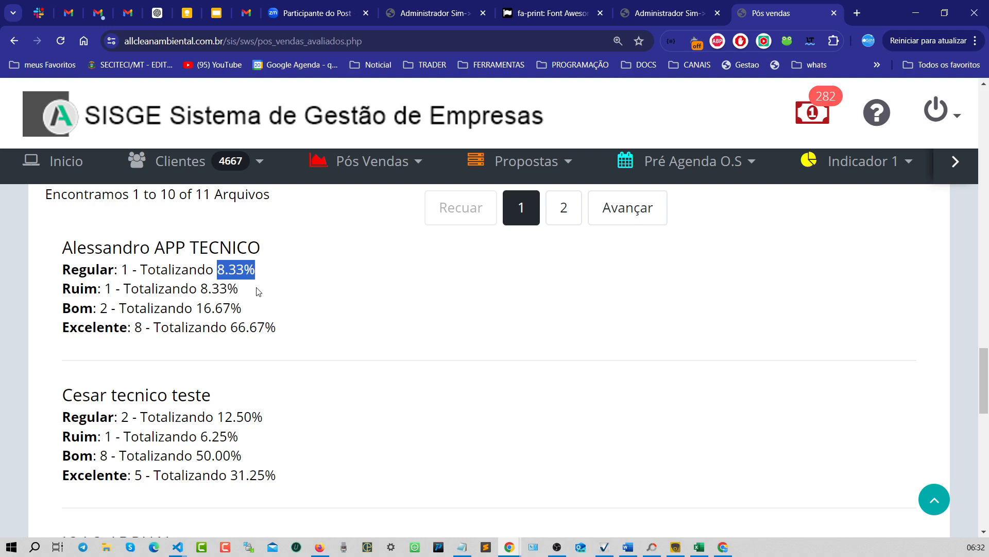
{"action": "left_click_drag", "start_coordinate": [201, 288], "coordinate": [236, 289]}
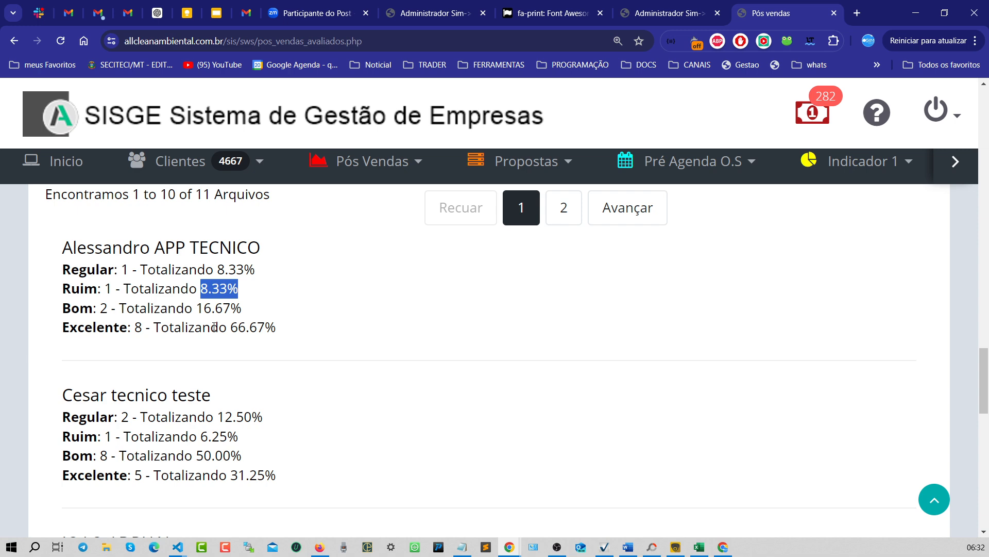
{"action": "left_click_drag", "start_coordinate": [196, 309], "coordinate": [249, 311]}
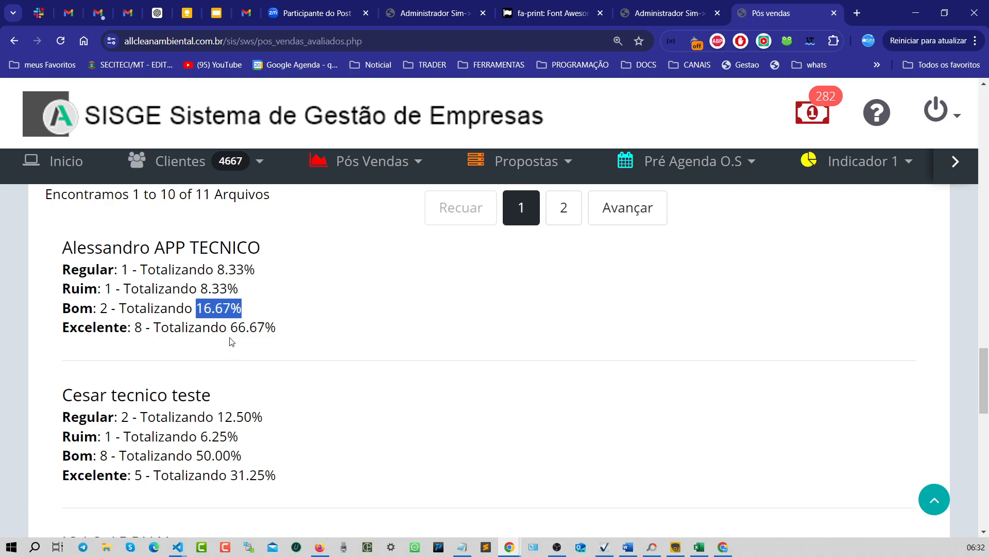
{"action": "left_click_drag", "start_coordinate": [231, 328], "coordinate": [277, 328]}
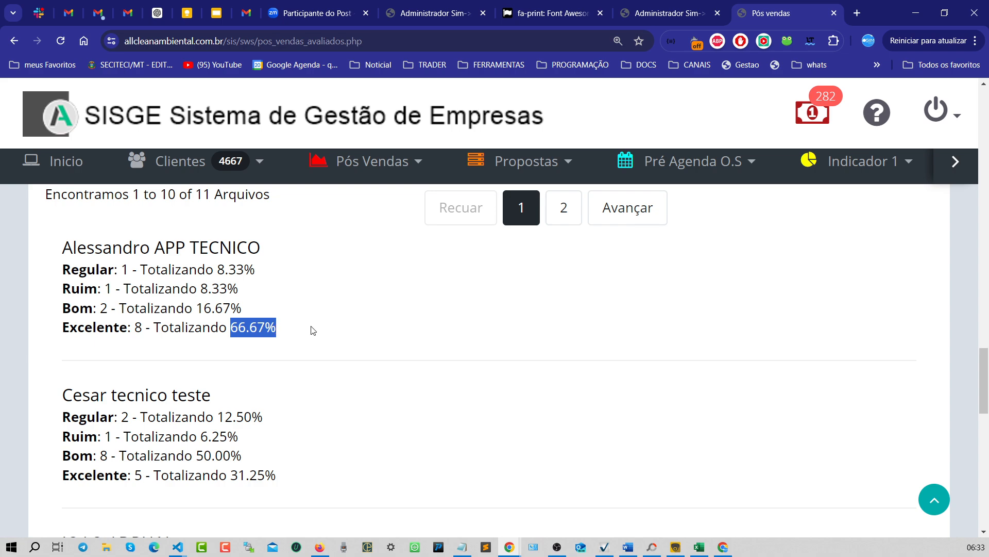
{"action": "left_click", "coordinate": [326, 326]}
{"action": "scroll", "coordinate": [325, 326], "scroll_direction": "up", "scroll_amount": 20}
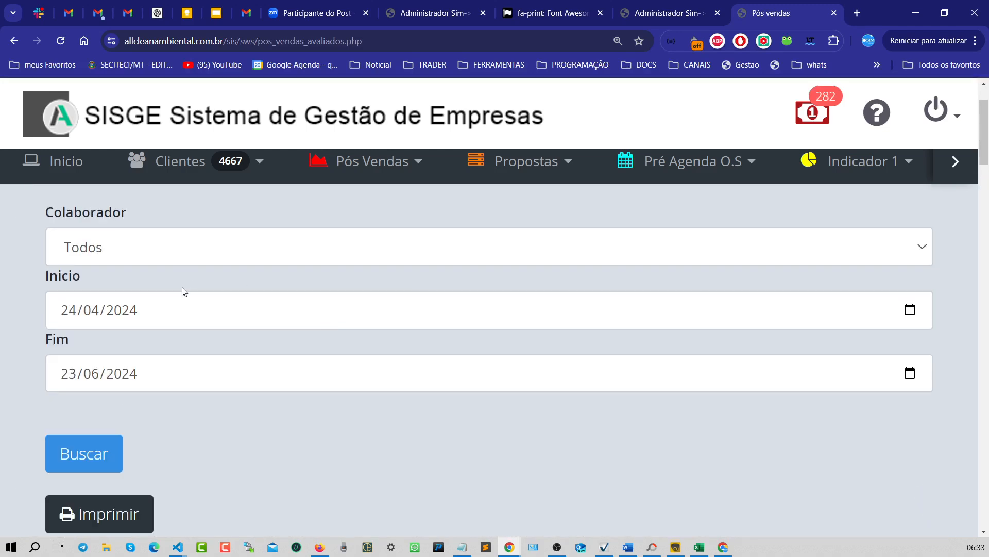
{"action": "scroll", "coordinate": [481, 466], "scroll_direction": "down", "scroll_amount": 20}
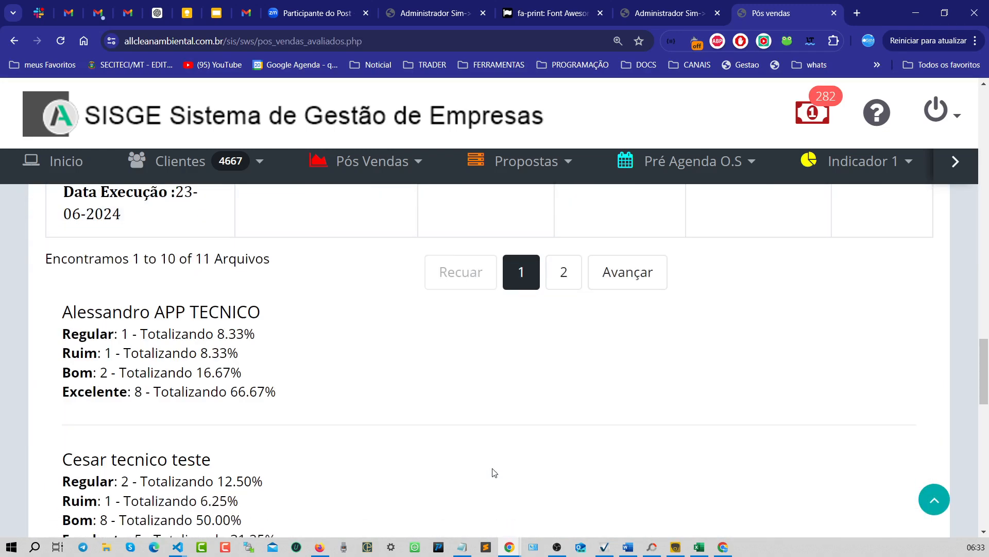
{"action": "scroll", "coordinate": [471, 387], "scroll_direction": "down", "scroll_amount": 1}
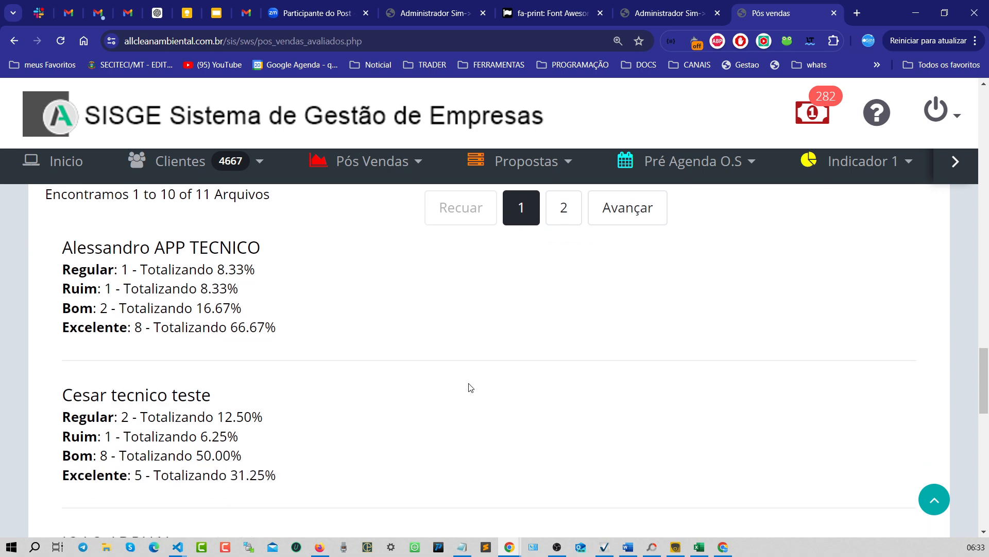
{"action": "scroll", "coordinate": [471, 387], "scroll_direction": "up", "scroll_amount": 1}
{"action": "left_click_drag", "start_coordinate": [155, 317], "coordinate": [298, 313]}
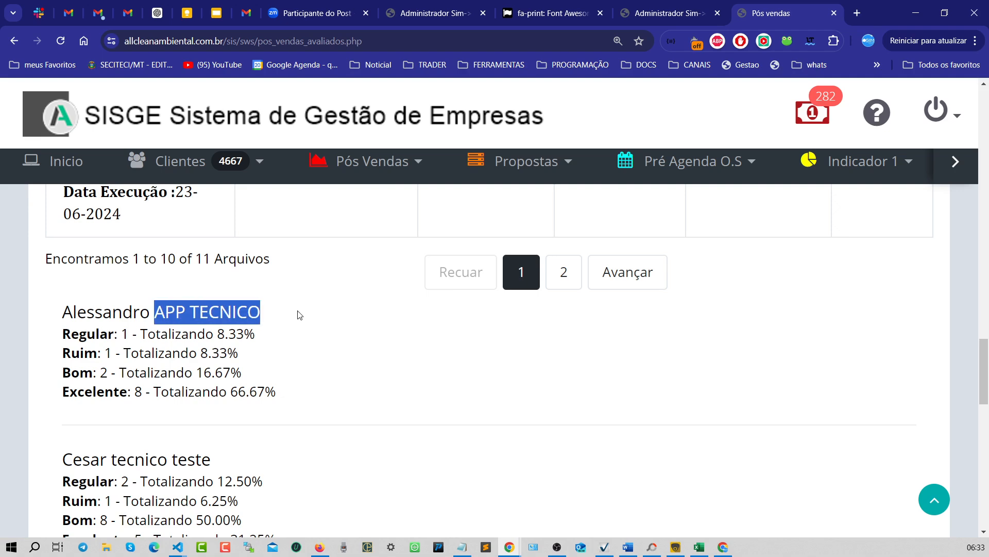
{"action": "scroll", "coordinate": [165, 357], "scroll_direction": "down", "scroll_amount": 2}
{"action": "triple_click", "coordinate": [94, 330]}
{"action": "scroll", "coordinate": [103, 350], "scroll_direction": "down", "scroll_amount": 2}
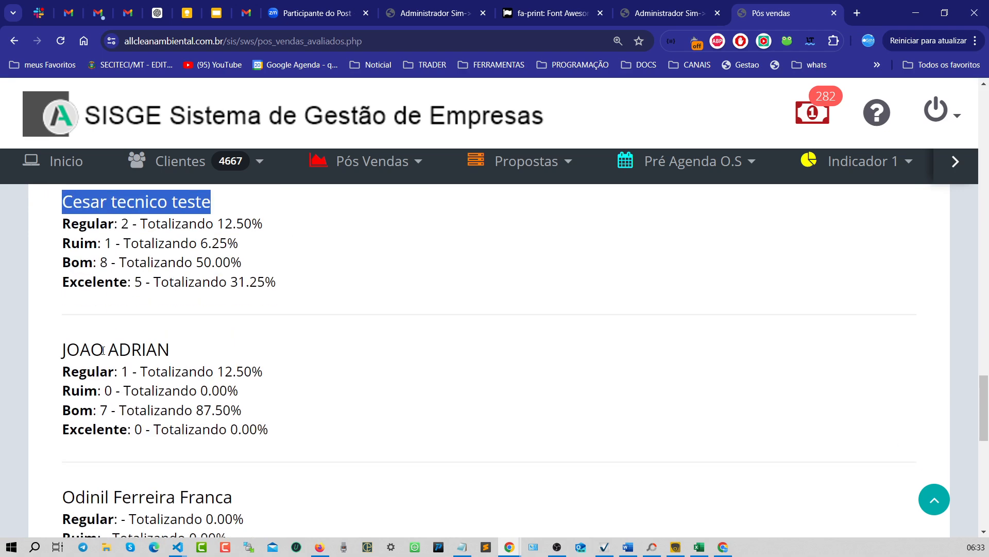
{"action": "left_click_drag", "start_coordinate": [69, 361], "coordinate": [249, 348]}
{"action": "scroll", "coordinate": [340, 360], "scroll_direction": "down", "scroll_amount": 2}
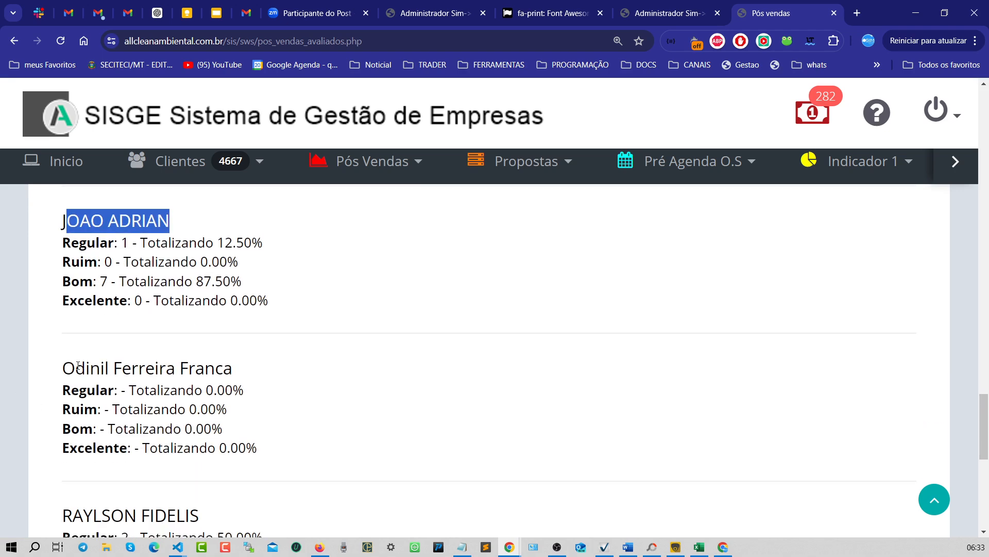
{"action": "left_click_drag", "start_coordinate": [62, 366], "coordinate": [303, 369]}
{"action": "scroll", "coordinate": [243, 411], "scroll_direction": "down", "scroll_amount": 2}
{"action": "left_click_drag", "start_coordinate": [61, 386], "coordinate": [405, 386]}
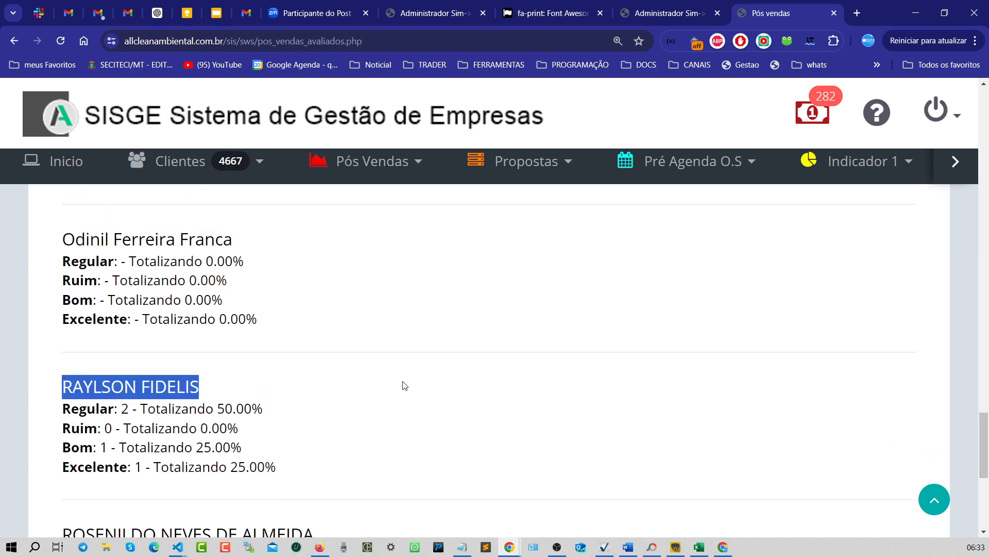
{"action": "scroll", "coordinate": [202, 351], "scroll_direction": "down", "scroll_amount": 3}
{"action": "left_click_drag", "start_coordinate": [87, 347], "coordinate": [427, 345]}
{"action": "scroll", "coordinate": [276, 401], "scroll_direction": "down", "scroll_amount": 2}
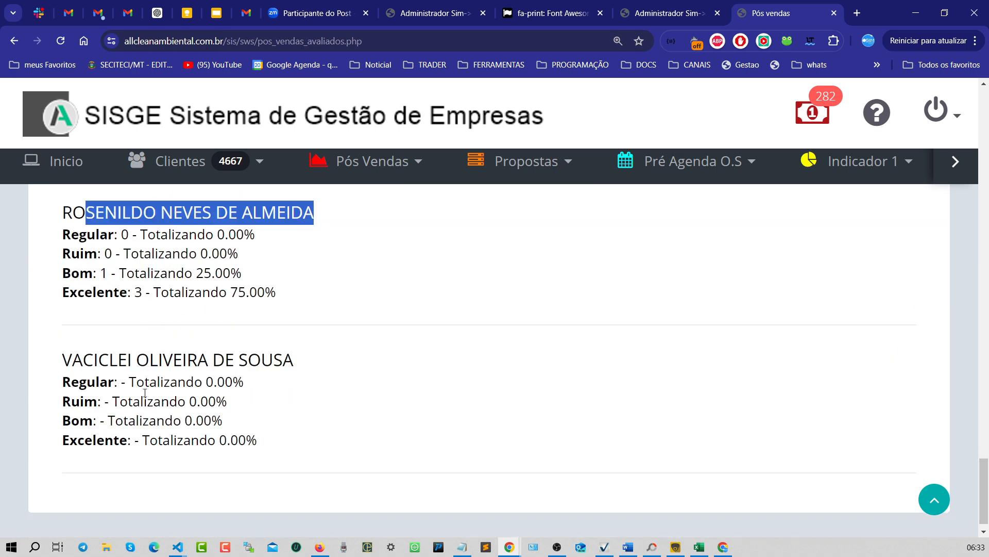
{"action": "left_click_drag", "start_coordinate": [94, 367], "coordinate": [495, 372]}
{"action": "scroll", "coordinate": [494, 372], "scroll_direction": "up", "scroll_amount": 3}
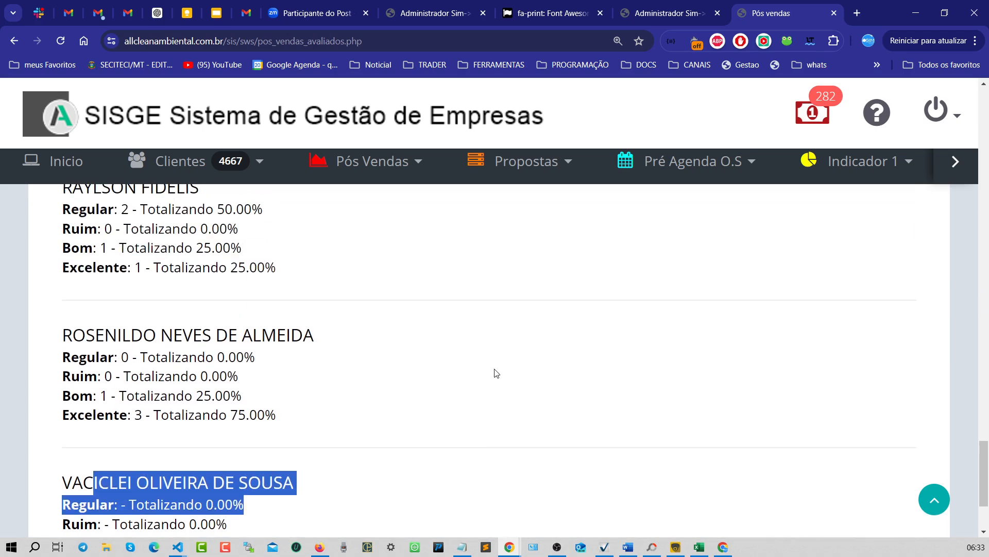
{"action": "scroll", "coordinate": [495, 372], "scroll_direction": "up", "scroll_amount": 3}
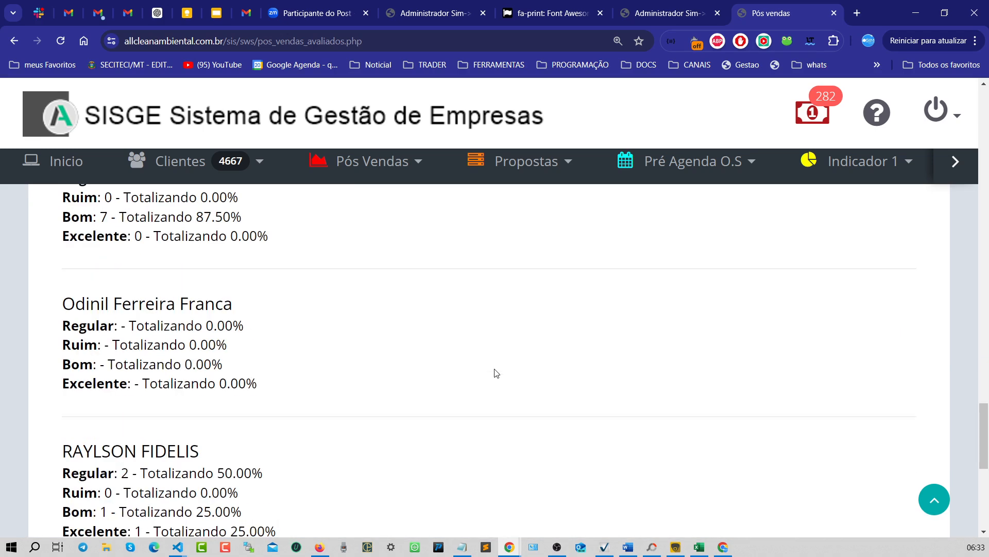
{"action": "scroll", "coordinate": [496, 373], "scroll_direction": "up", "scroll_amount": 5}
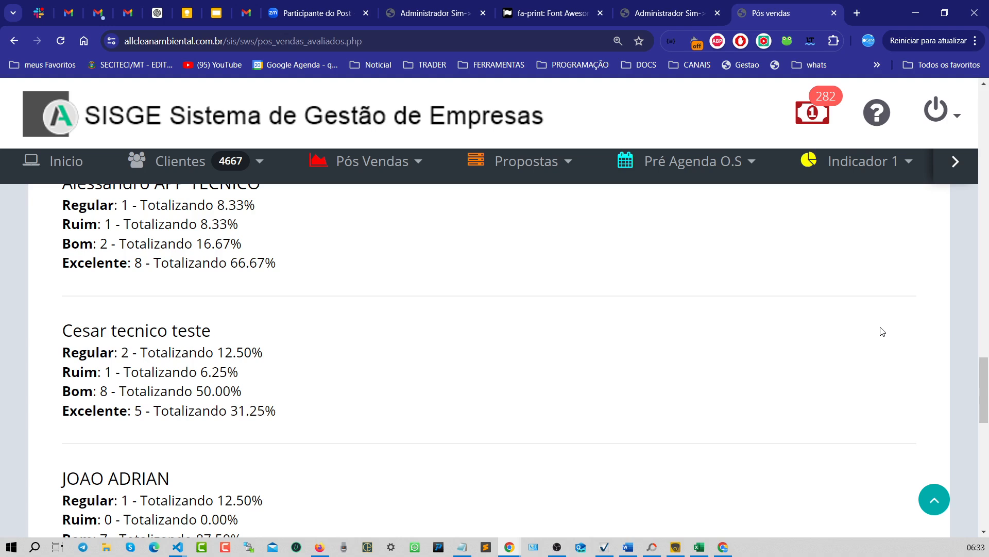
- Compare Alessandro APP TECNICO's ratings for O.S 99286 in the evaluations table with his totals
{"action": "scroll", "coordinate": [883, 331], "scroll_direction": "up", "scroll_amount": 5}
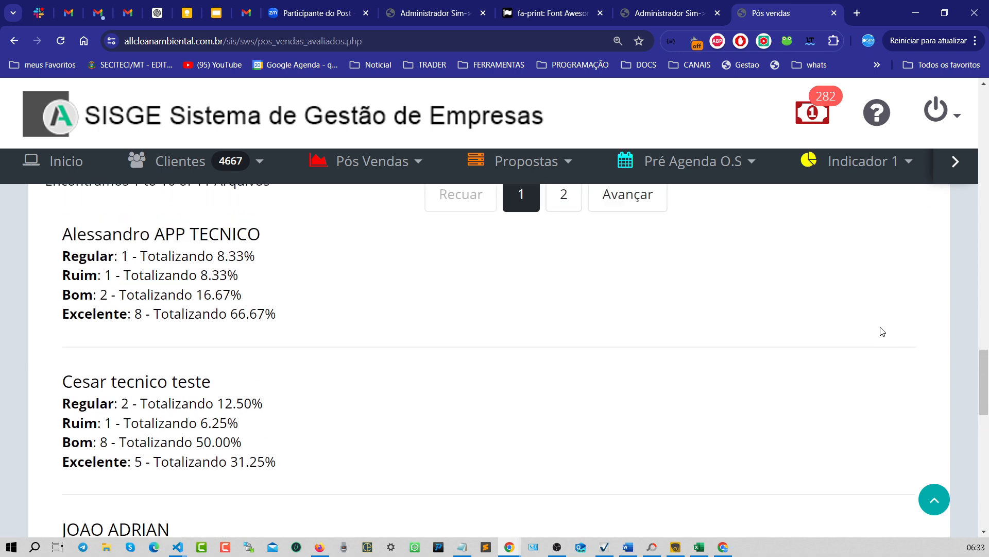
{"action": "scroll", "coordinate": [457, 331], "scroll_direction": "down", "scroll_amount": 5}
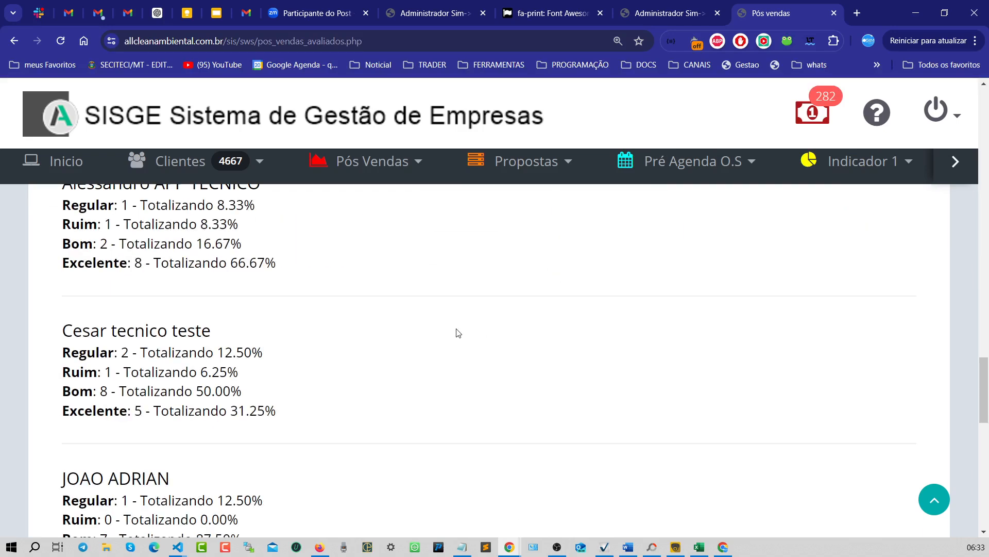
{"action": "scroll", "coordinate": [305, 346], "scroll_direction": "up", "scroll_amount": 4}
{"action": "scroll", "coordinate": [282, 365], "scroll_direction": "up", "scroll_amount": 15}
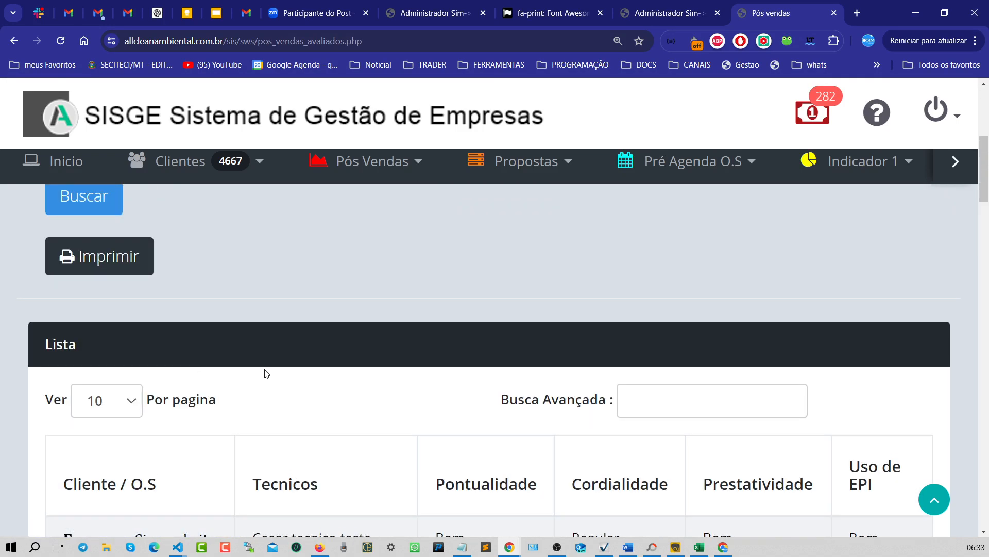
{"action": "key", "text": "ctrl+minus"}
{"action": "scroll", "coordinate": [269, 373], "scroll_direction": "up", "scroll_amount": 2}
{"action": "key", "text": "ctrl+plus"}
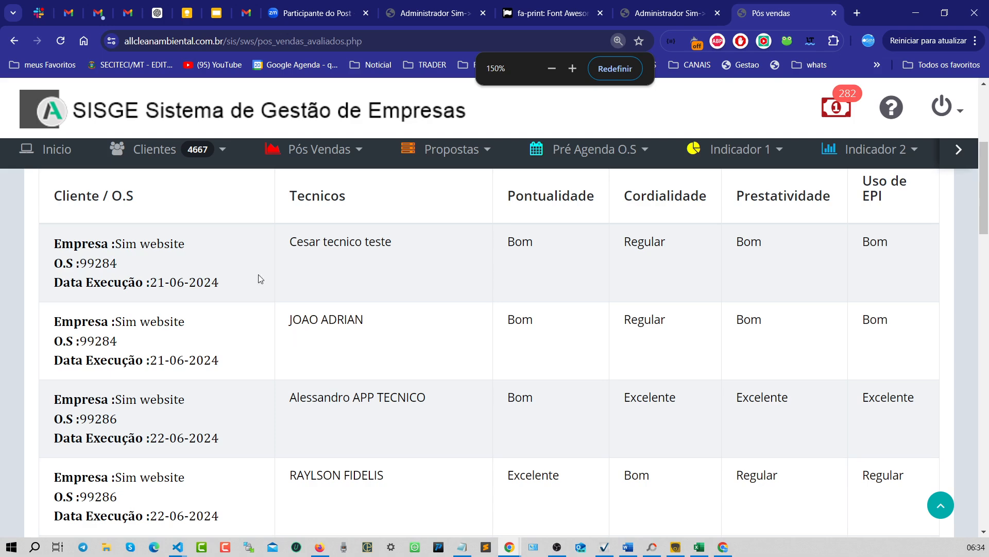
{"action": "scroll", "coordinate": [413, 257], "scroll_direction": "down", "scroll_amount": 2}
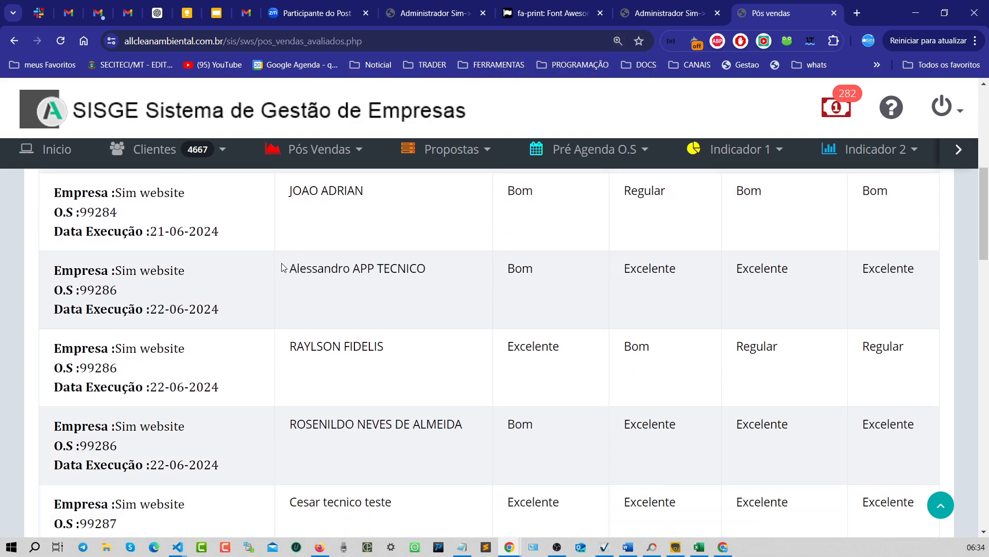
{"action": "left_click_drag", "start_coordinate": [283, 267], "coordinate": [493, 291]}
{"action": "double_click", "coordinate": [520, 268]}
{"action": "left_click_drag", "start_coordinate": [737, 268], "coordinate": [876, 269]}
{"action": "scroll", "coordinate": [512, 308], "scroll_direction": "down", "scroll_amount": 5}
{"action": "scroll", "coordinate": [512, 308], "scroll_direction": "down", "scroll_amount": 12}
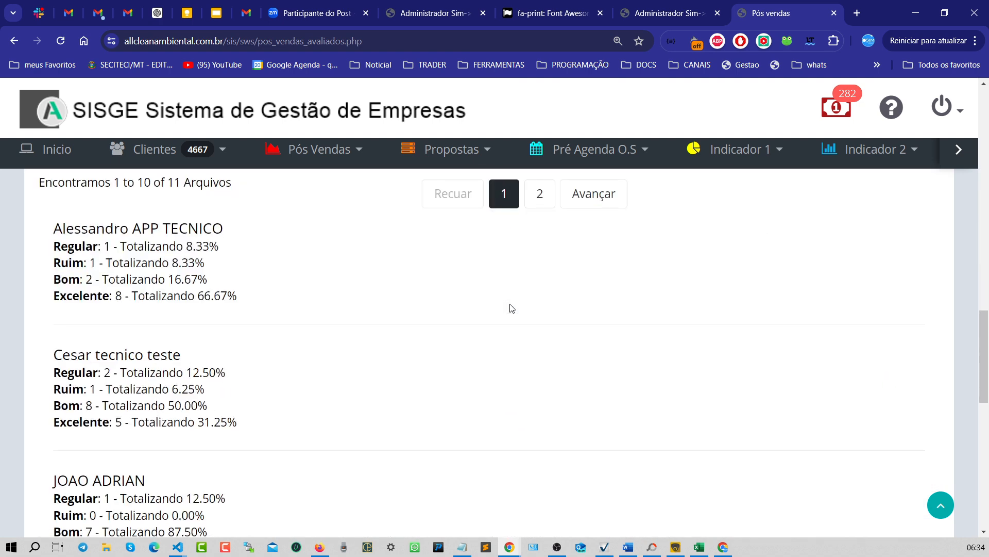
{"action": "scroll", "coordinate": [310, 314], "scroll_direction": "up", "scroll_amount": 5}
{"action": "key", "text": "ctrl+plus"}
{"action": "key", "text": "ctrl+minus"}
{"action": "key", "text": "ctrl+plus"}
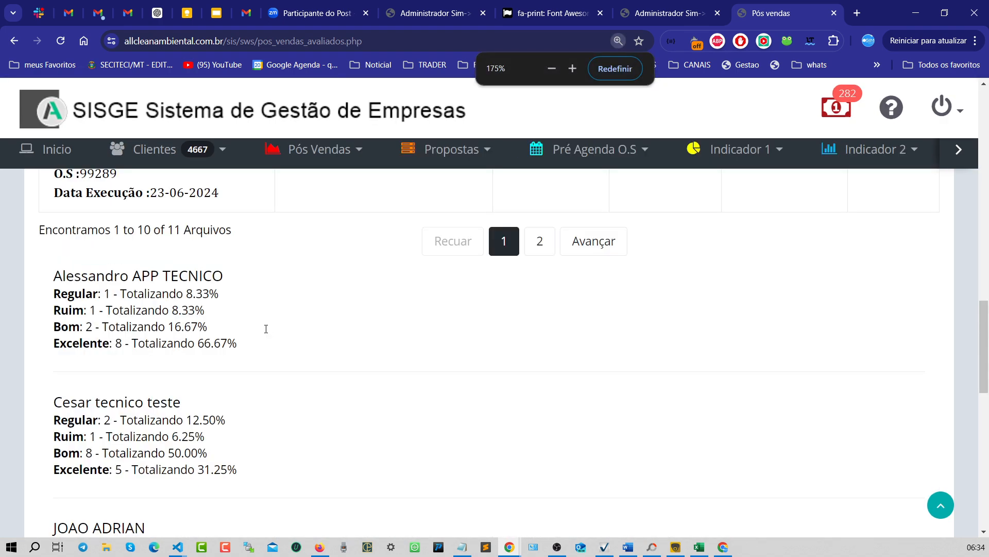
{"action": "scroll", "coordinate": [266, 327], "scroll_direction": "down", "scroll_amount": 4}
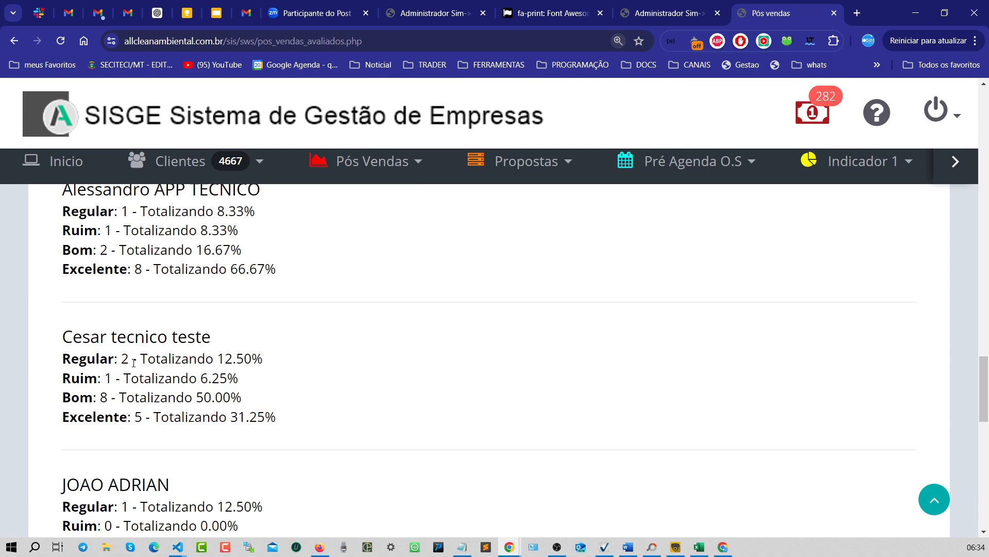
{"action": "scroll", "coordinate": [221, 379], "scroll_direction": "down", "scroll_amount": 2}
{"action": "scroll", "coordinate": [237, 368], "scroll_direction": "up", "scroll_amount": 2}
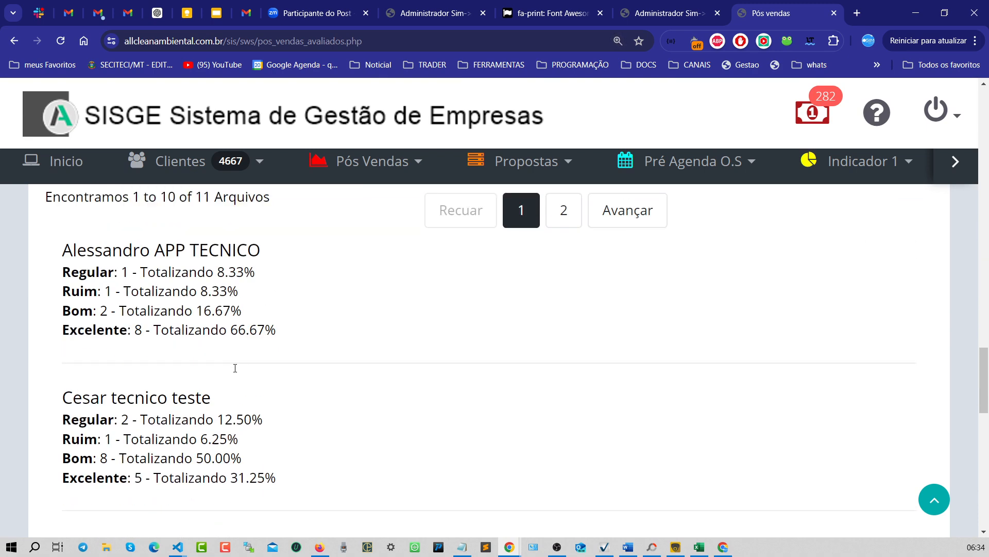
{"action": "scroll", "coordinate": [221, 402], "scroll_direction": "down", "scroll_amount": 3}
{"action": "scroll", "coordinate": [147, 361], "scroll_direction": "down", "scroll_amount": 1}
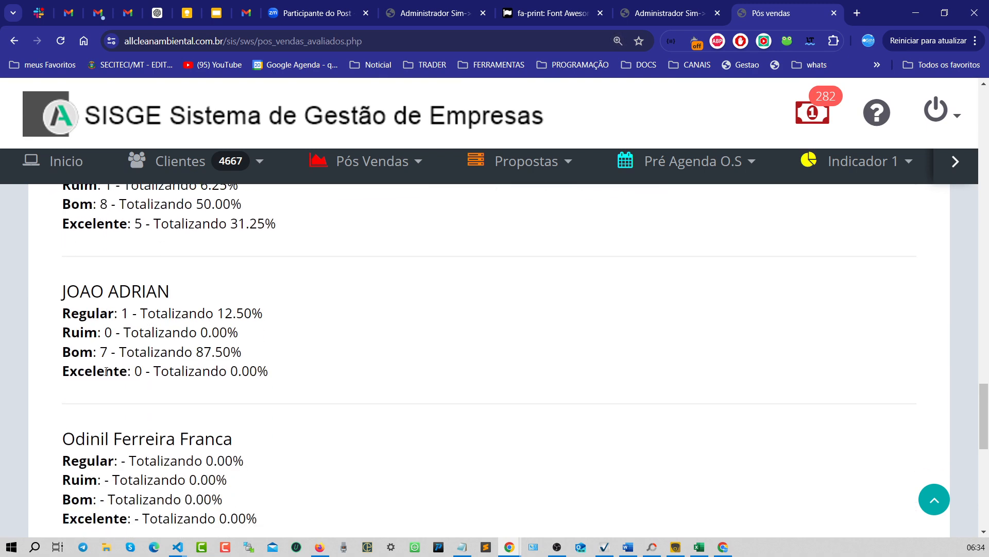
{"action": "left_click_drag", "start_coordinate": [102, 352], "coordinate": [97, 353]}
{"action": "left_click_drag", "start_coordinate": [243, 355], "coordinate": [130, 348]}
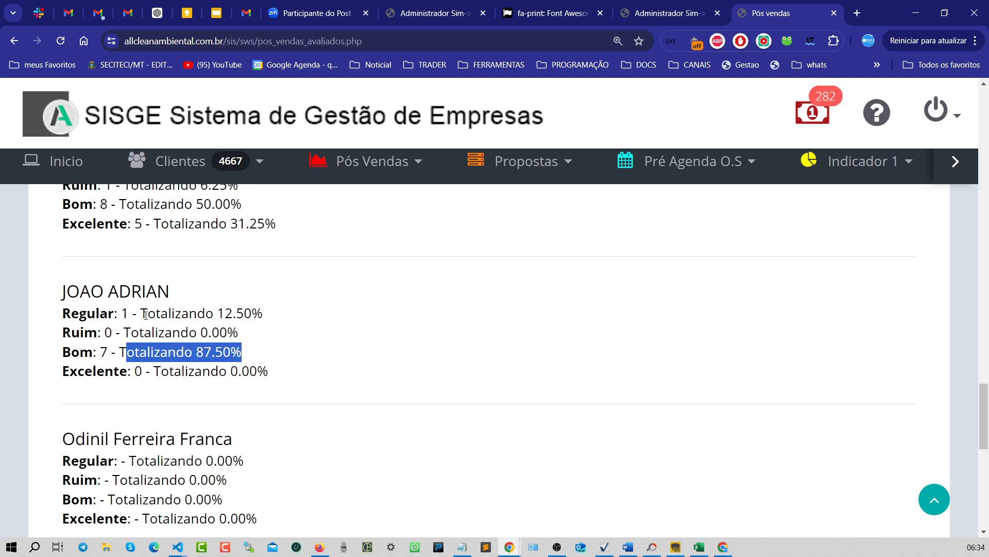
{"action": "left_click_drag", "start_coordinate": [269, 320], "coordinate": [226, 308]}
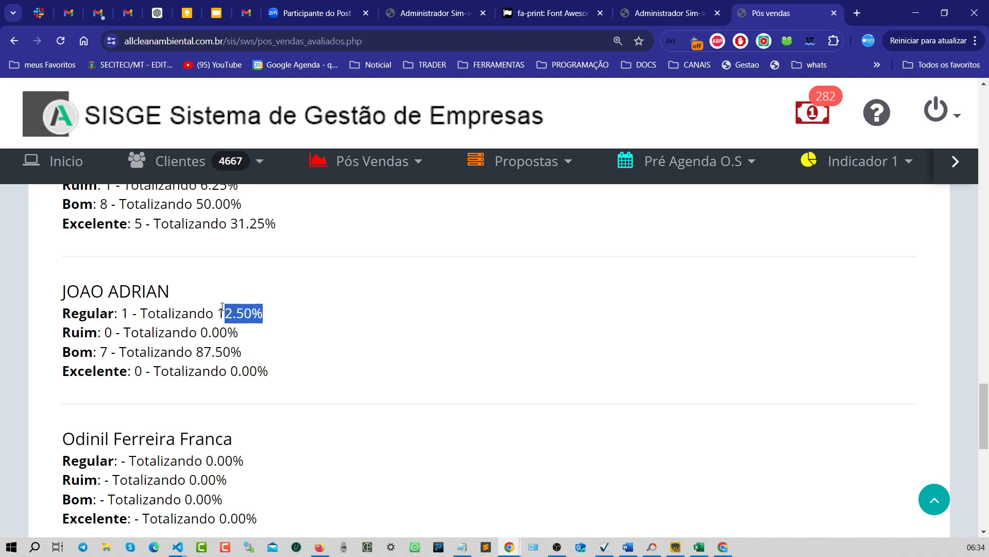
{"action": "left_click", "coordinate": [365, 312]}
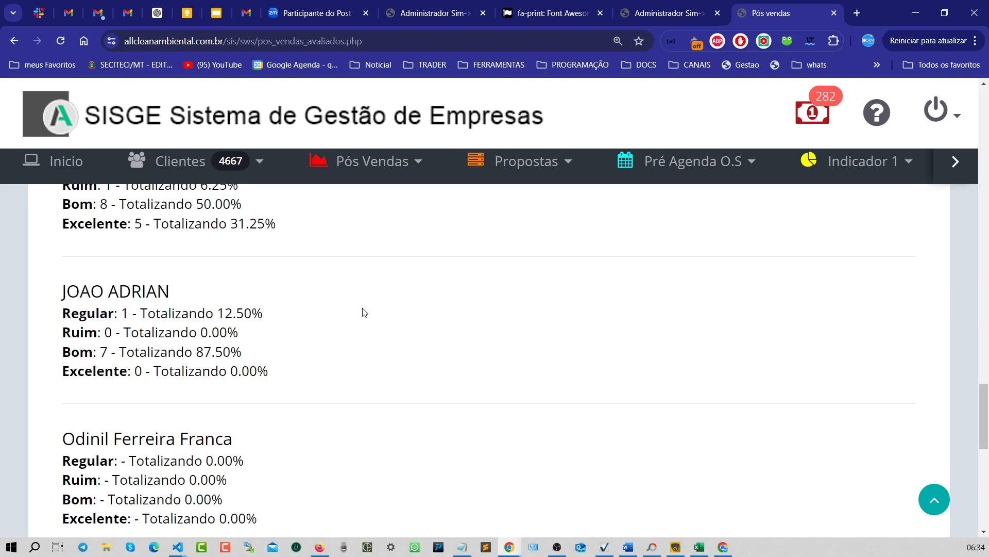
{"action": "scroll", "coordinate": [365, 312], "scroll_direction": "up", "scroll_amount": 20}
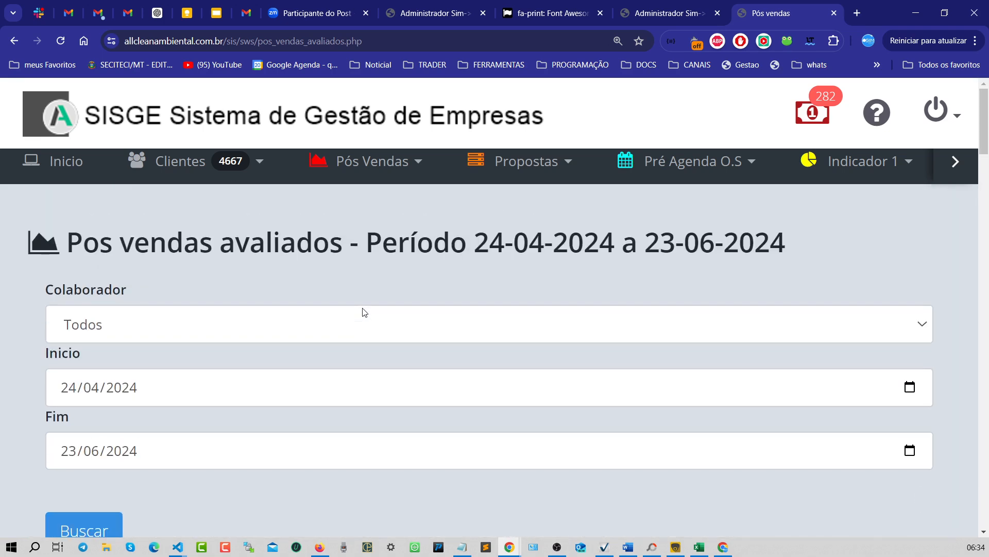
- Set the evaluations filter's Inicio date to 23/06/2024
{"action": "key", "text": "ctrl+minus"}
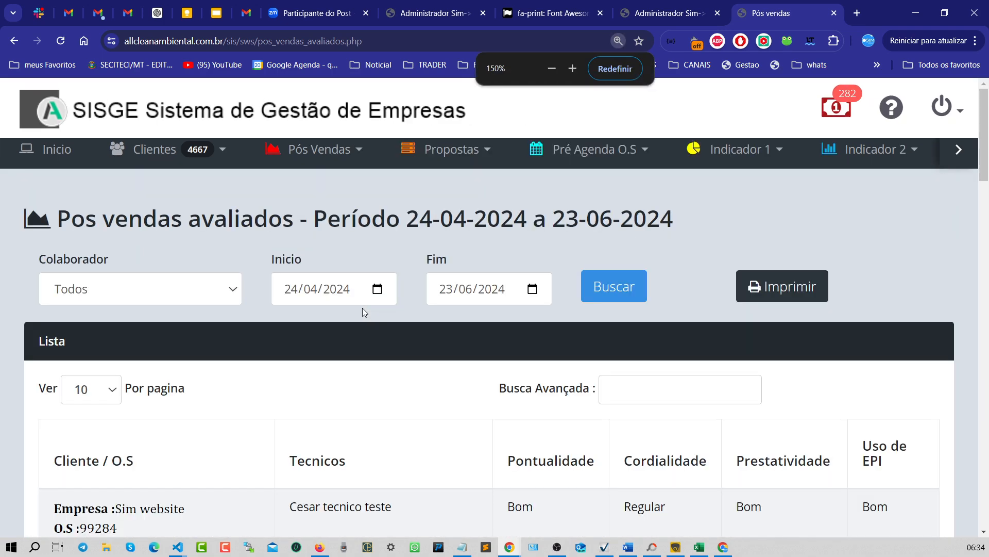
{"action": "left_click", "coordinate": [211, 298]}
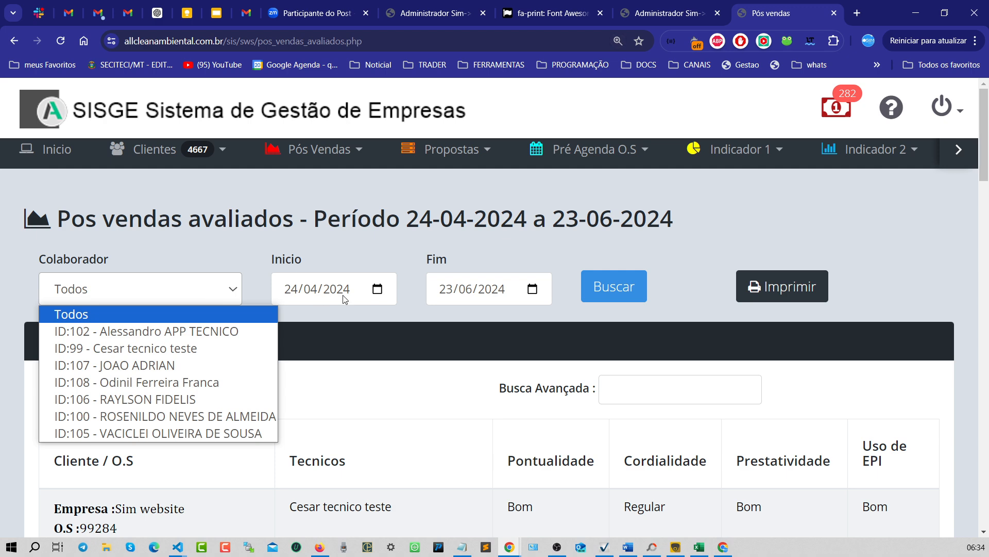
{"action": "left_click", "coordinate": [389, 298]}
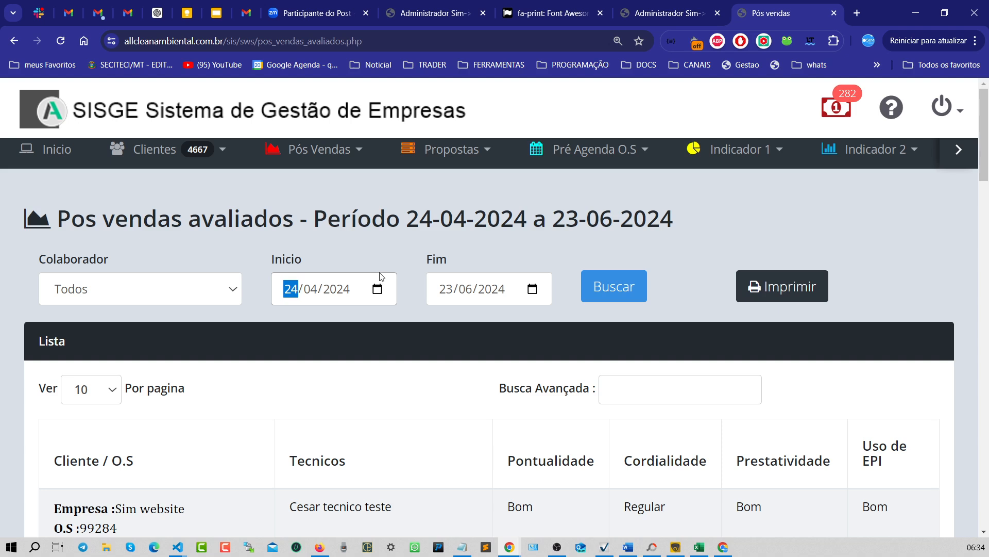
{"action": "left_click", "coordinate": [292, 307]}
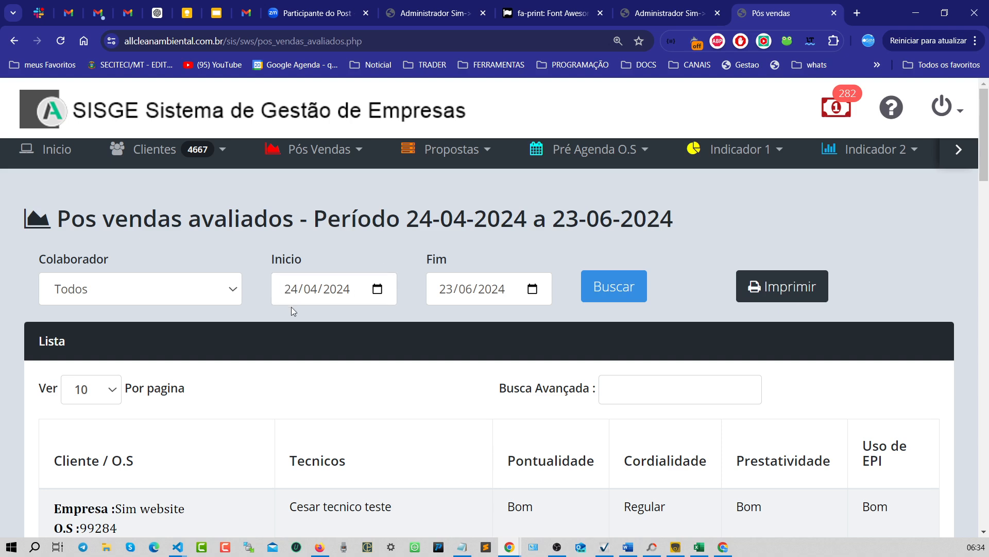
{"action": "left_click", "coordinate": [376, 290]}
{"action": "left_click", "coordinate": [448, 312]}
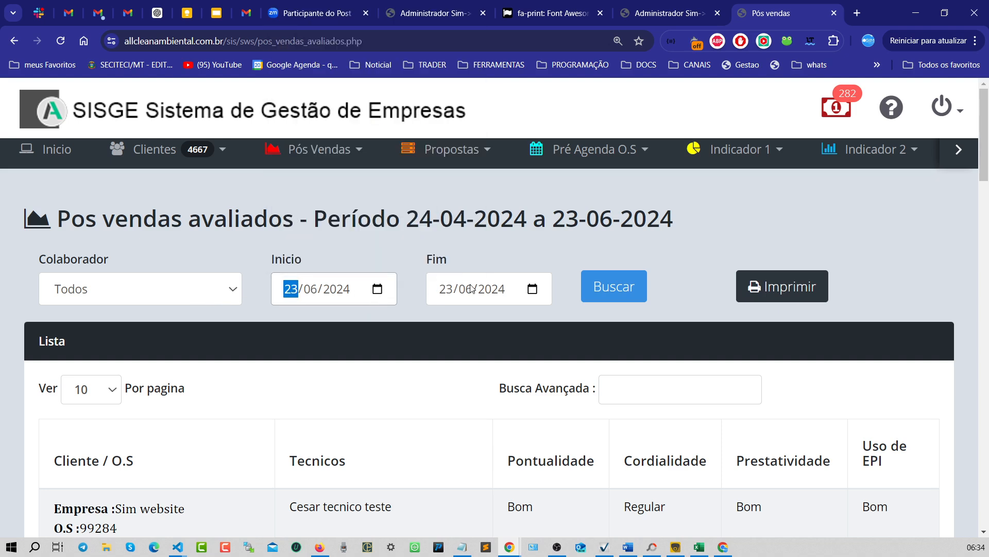
- Run the evaluations search for the period 23/06/2024 to 23/06/2024
{"action": "left_click", "coordinate": [532, 289]}
{"action": "left_click", "coordinate": [603, 311]}
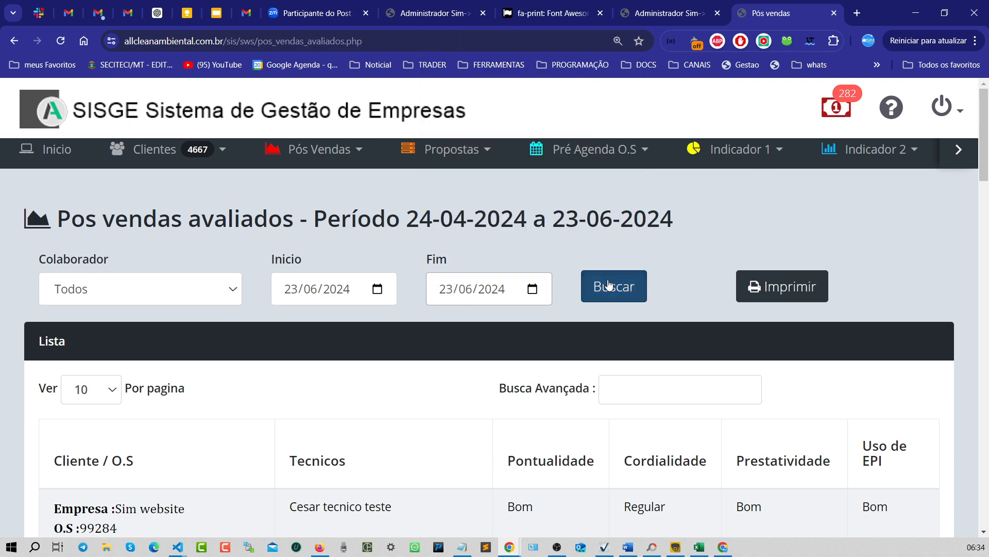
{"action": "left_click", "coordinate": [609, 285]}
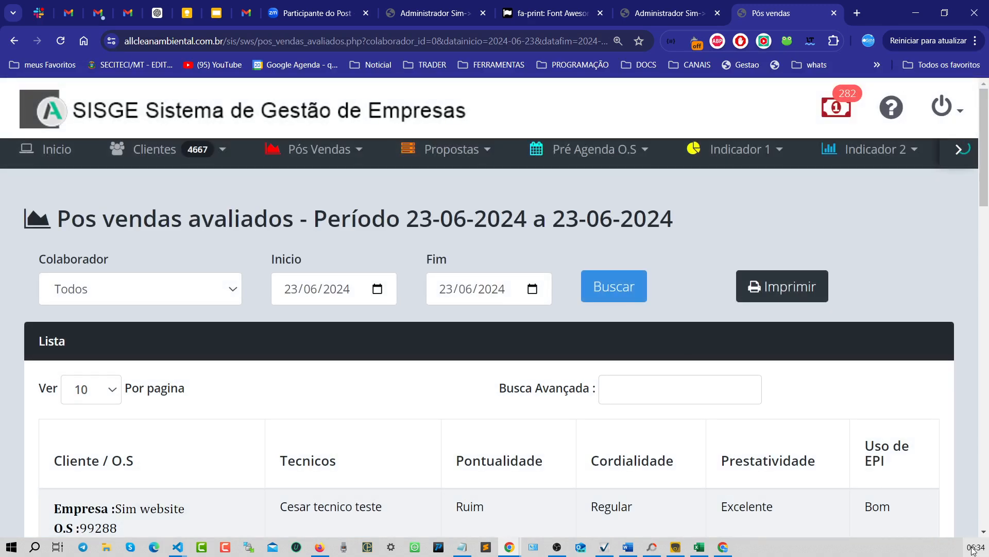
{"action": "left_click", "coordinate": [980, 553]}
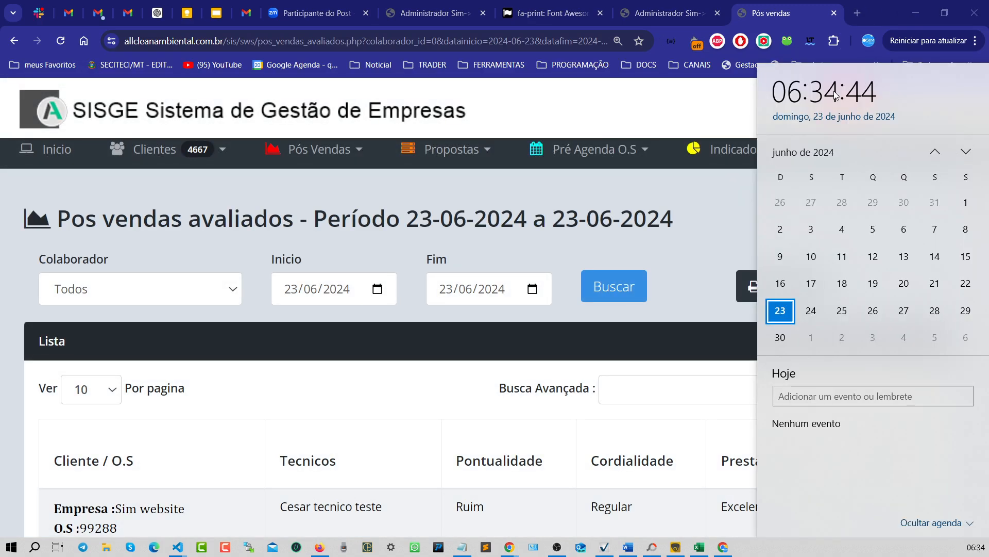
{"action": "left_click", "coordinate": [712, 227]}
- Review the evaluations listed for 23/06/2024 for O.S 99288 and 99289 and the totals below them
{"action": "scroll", "coordinate": [648, 340], "scroll_direction": "down", "scroll_amount": 3}
{"action": "scroll", "coordinate": [648, 340], "scroll_direction": "down", "scroll_amount": 2}
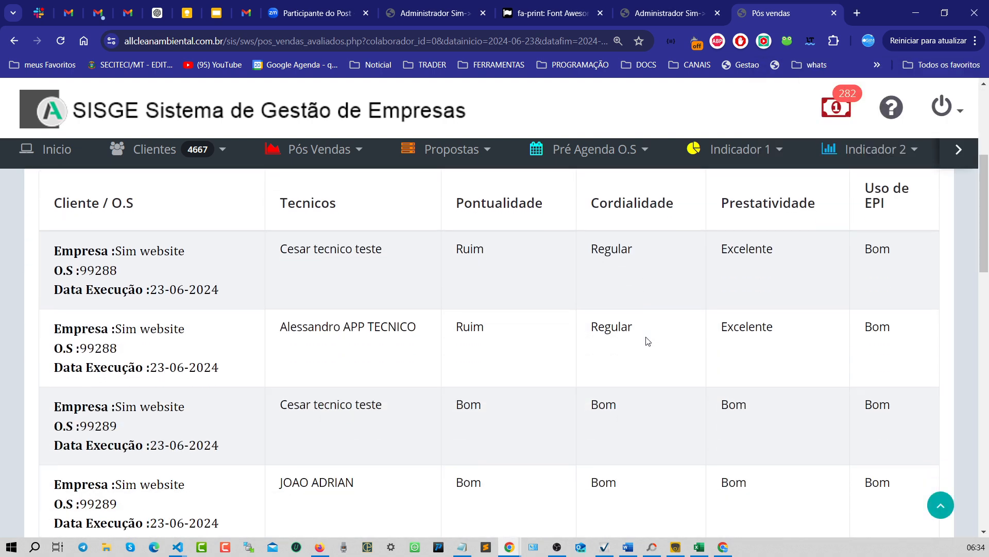
{"action": "scroll", "coordinate": [647, 340], "scroll_direction": "up", "scroll_amount": 3}
{"action": "scroll", "coordinate": [648, 340], "scroll_direction": "down", "scroll_amount": 5}
{"action": "scroll", "coordinate": [648, 340], "scroll_direction": "up", "scroll_amount": 3}
{"action": "key", "text": "ctrl+minus"}
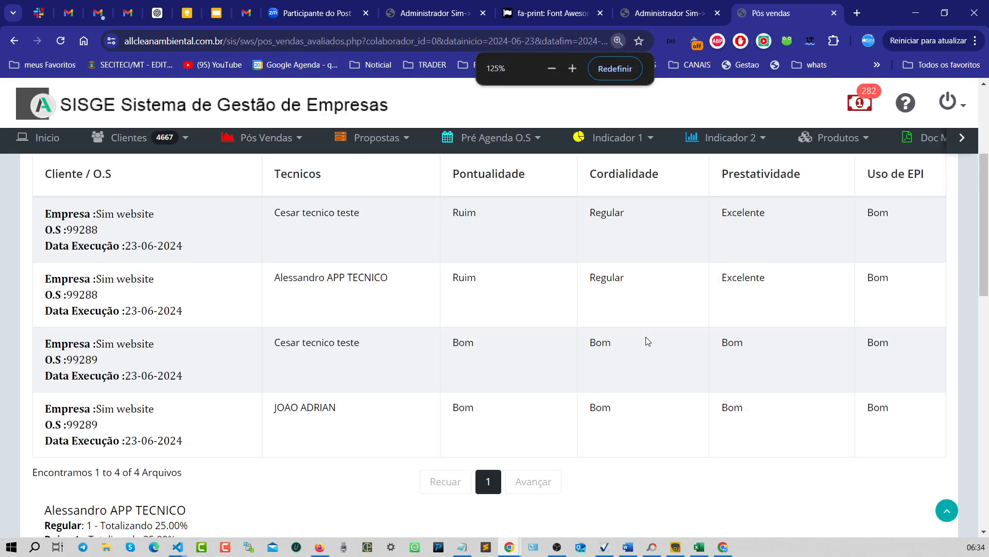
{"action": "scroll", "coordinate": [648, 340], "scroll_direction": "up", "scroll_amount": 1}
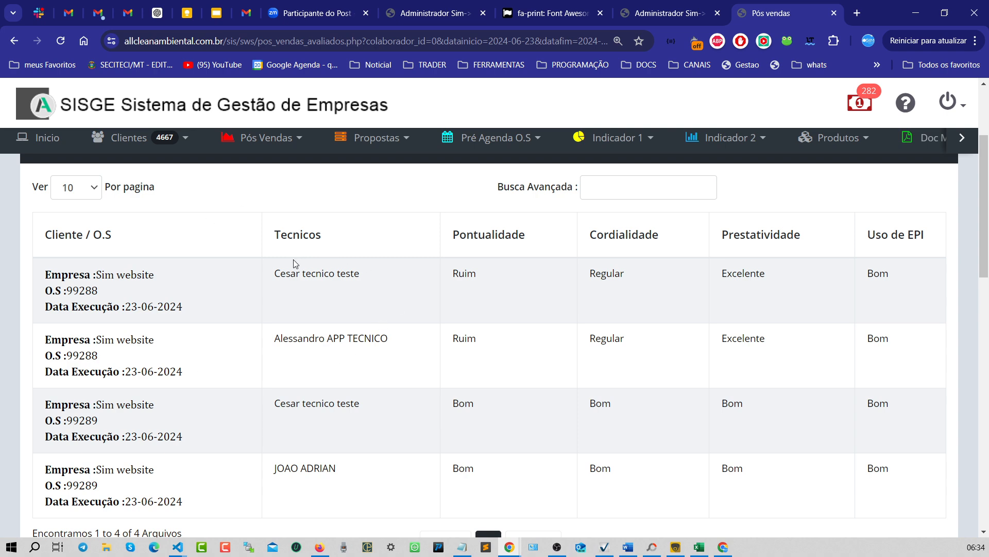
{"action": "scroll", "coordinate": [294, 264], "scroll_direction": "up", "scroll_amount": 3}
{"action": "scroll", "coordinate": [376, 234], "scroll_direction": "down", "scroll_amount": 4}
{"action": "scroll", "coordinate": [379, 234], "scroll_direction": "up", "scroll_amount": 4}
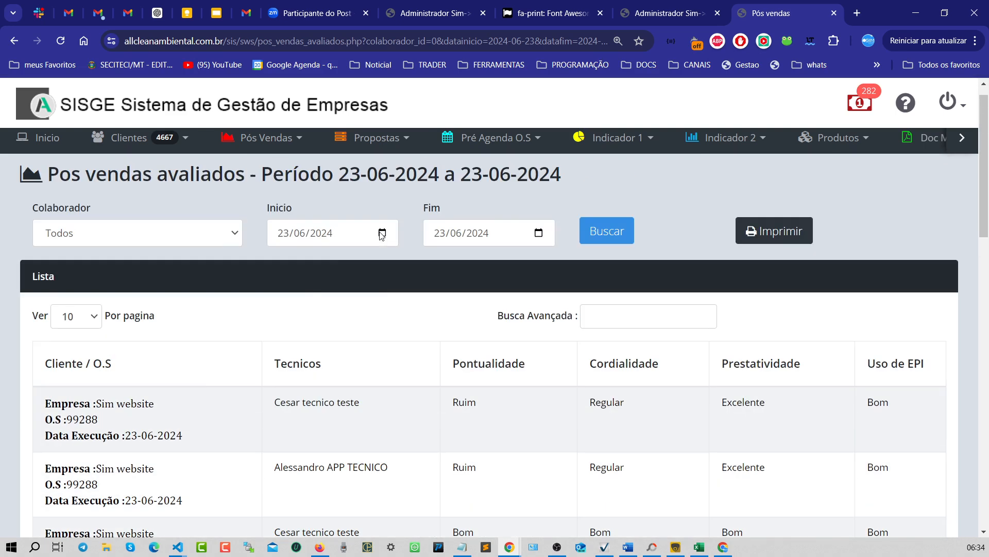
{"action": "scroll", "coordinate": [359, 252], "scroll_direction": "down", "scroll_amount": 9}
{"action": "scroll", "coordinate": [359, 252], "scroll_direction": "up", "scroll_amount": 6}
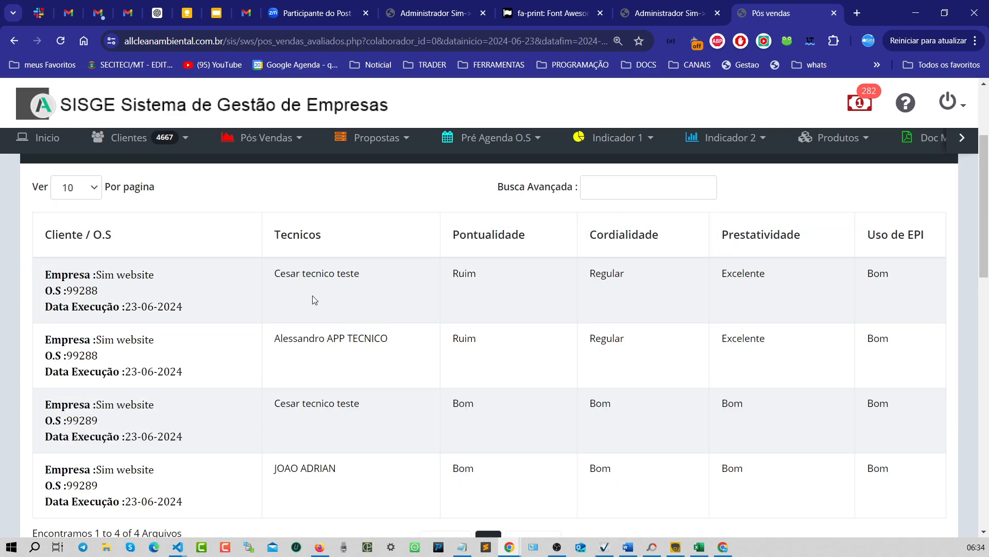
{"action": "scroll", "coordinate": [335, 287], "scroll_direction": "down", "scroll_amount": 5}
{"action": "scroll", "coordinate": [338, 289], "scroll_direction": "down", "scroll_amount": 2}
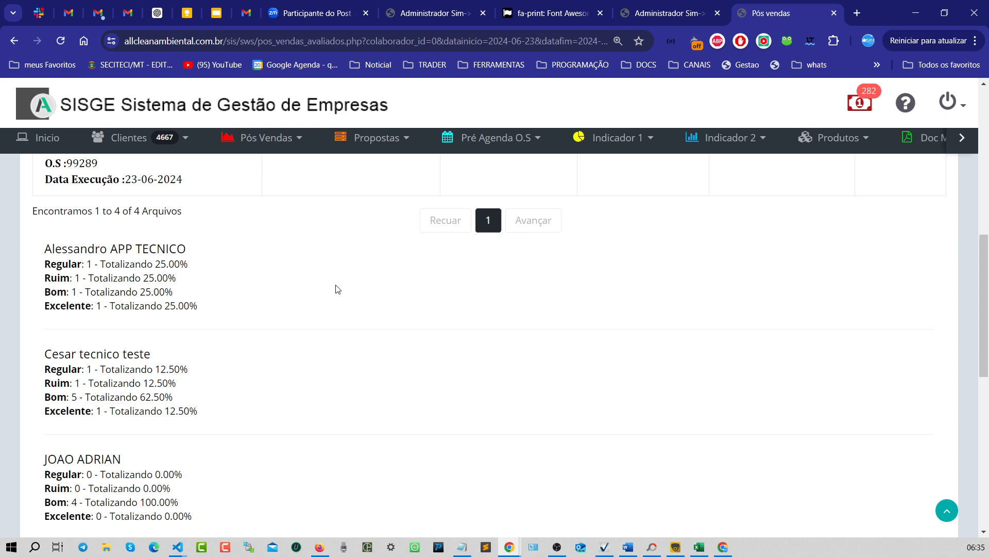
{"action": "scroll", "coordinate": [338, 287], "scroll_direction": "up", "scroll_amount": 1}
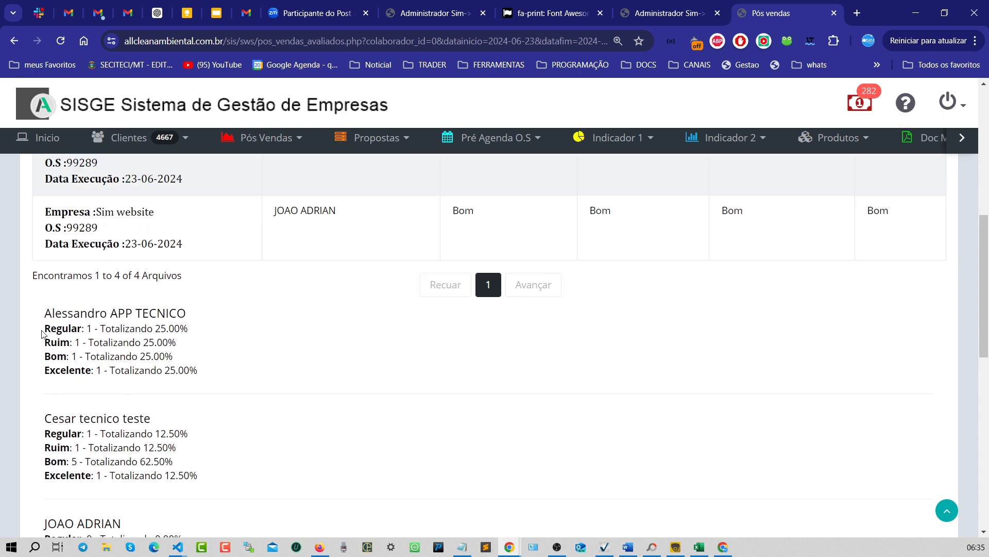
{"action": "left_click_drag", "start_coordinate": [44, 313], "coordinate": [142, 313]}
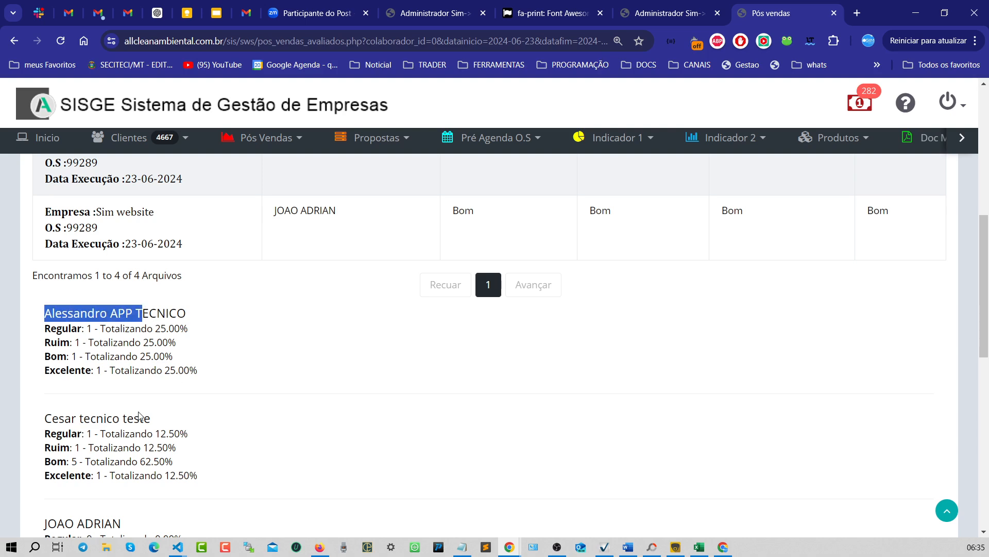
{"action": "left_click_drag", "start_coordinate": [81, 418], "coordinate": [152, 418]}
{"action": "scroll", "coordinate": [121, 426], "scroll_direction": "down", "scroll_amount": 2}
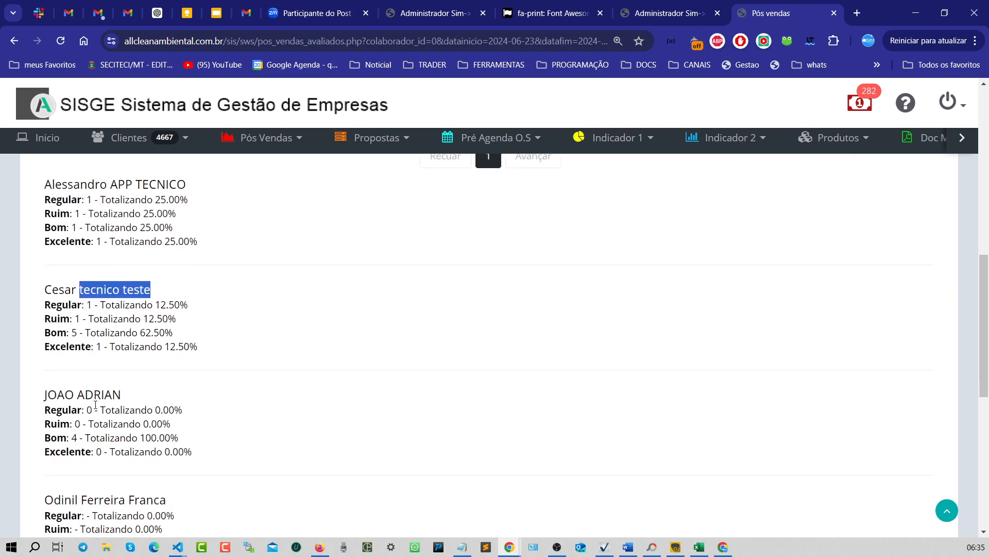
{"action": "left_click_drag", "start_coordinate": [57, 394], "coordinate": [254, 386]}
{"action": "scroll", "coordinate": [253, 387], "scroll_direction": "down", "scroll_amount": 7}
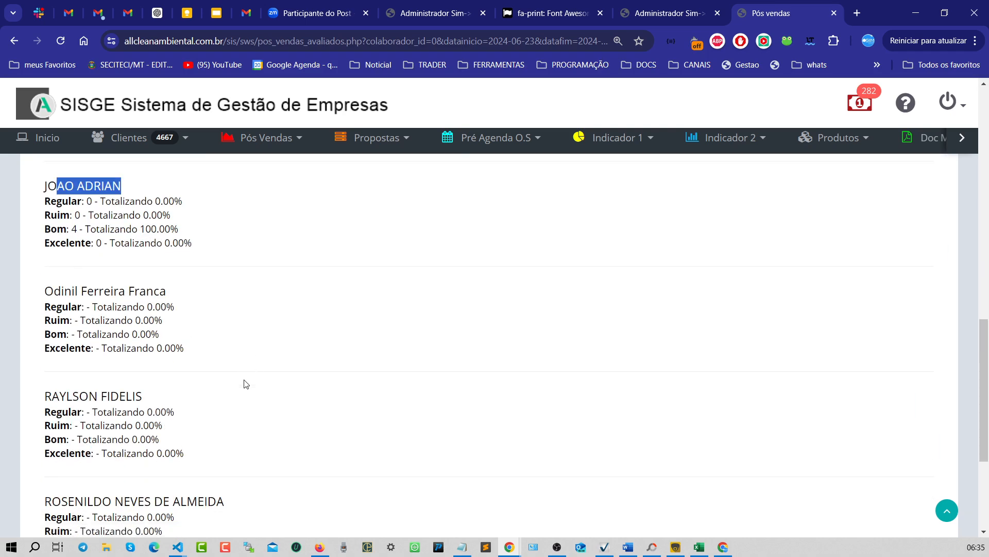
{"action": "scroll", "coordinate": [245, 382], "scroll_direction": "up", "scroll_amount": 10}
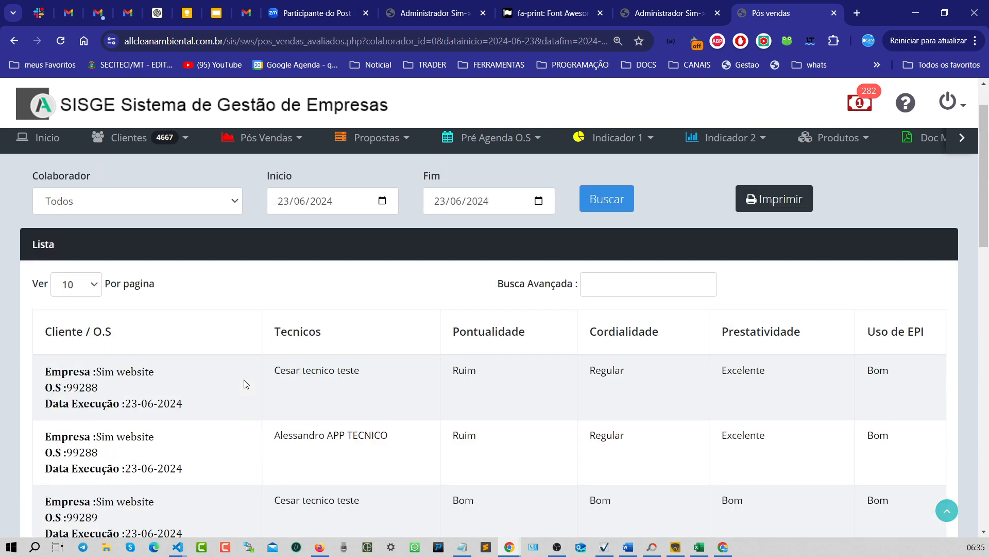
{"action": "left_click", "coordinate": [188, 263]}
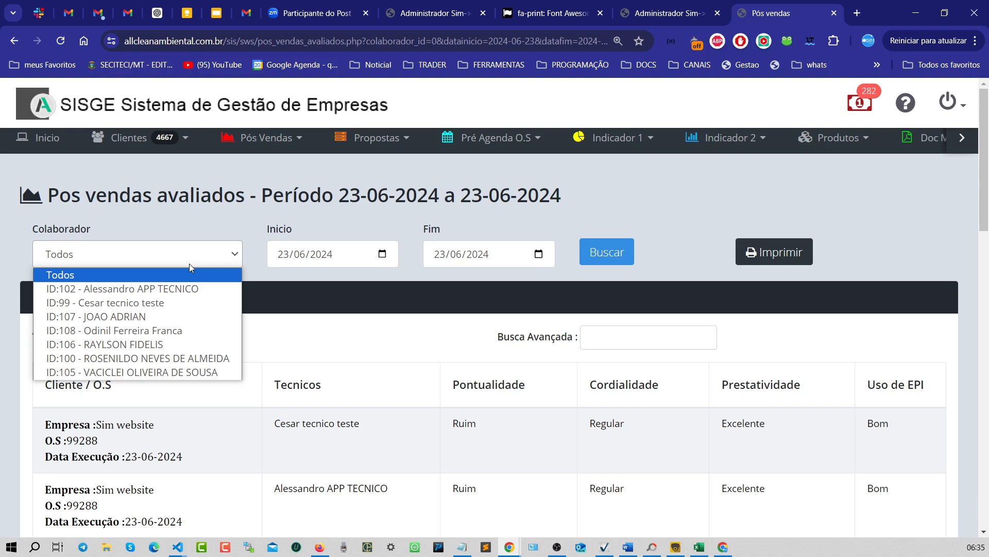
{"action": "left_click", "coordinate": [122, 289]}
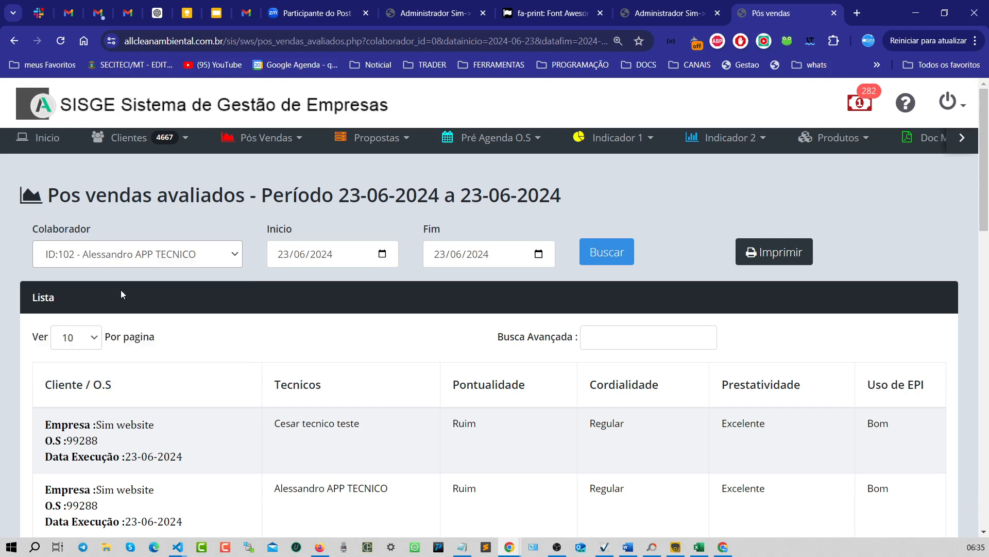
{"action": "left_click", "coordinate": [383, 256]}
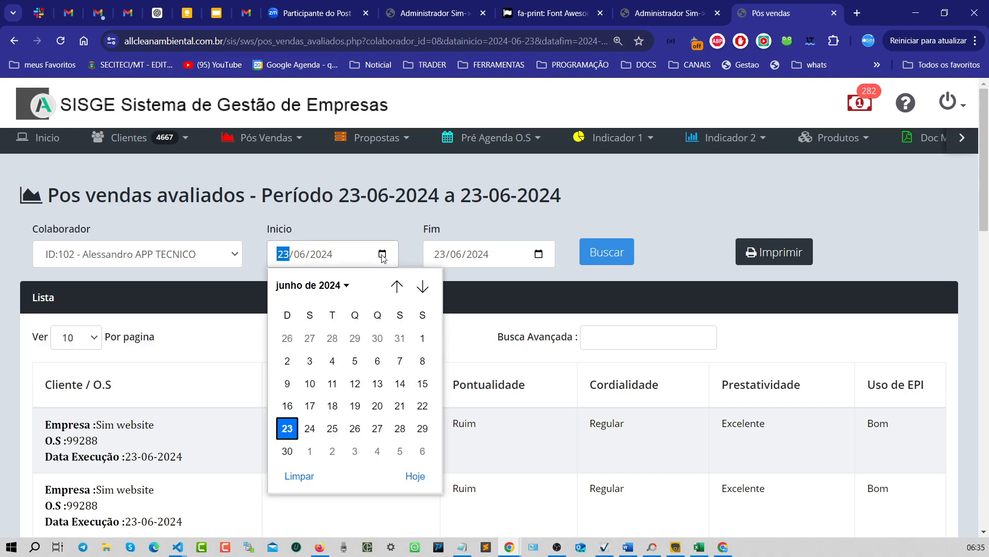
{"action": "left_click", "coordinate": [380, 406]}
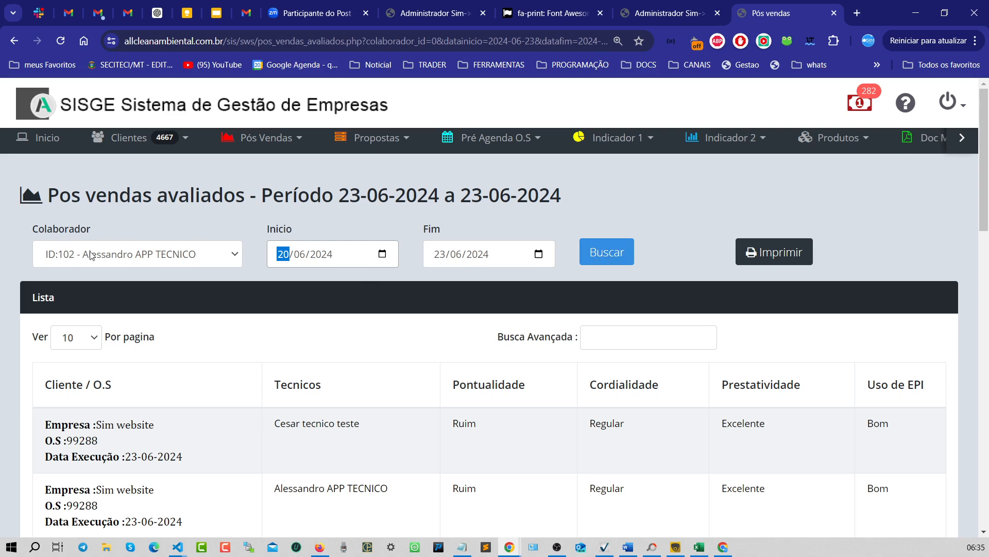
{"action": "left_click", "coordinate": [592, 254]}
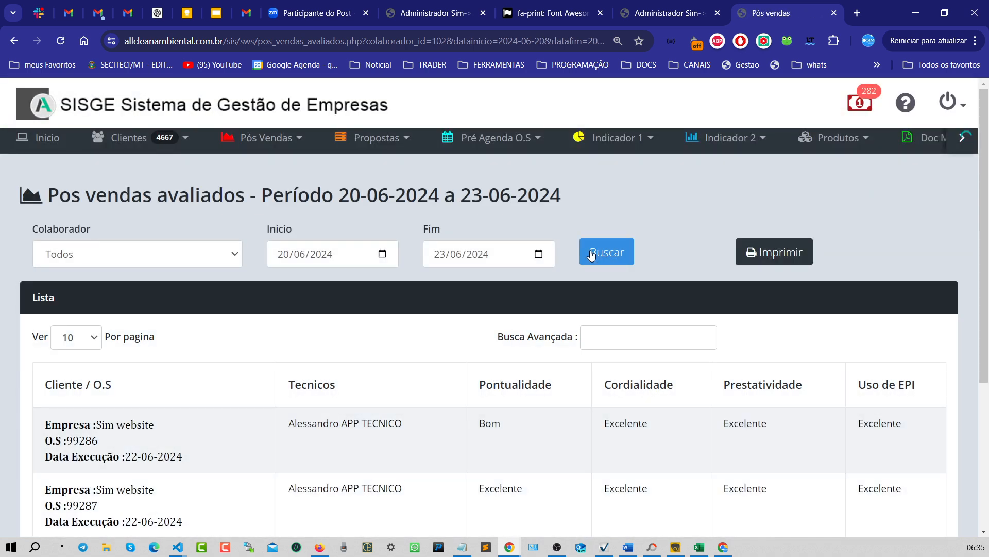
- Review Alessandro APP TECNICO's three evaluated O.S and his rating totals block
{"action": "scroll", "coordinate": [592, 253], "scroll_direction": "down", "scroll_amount": 4}
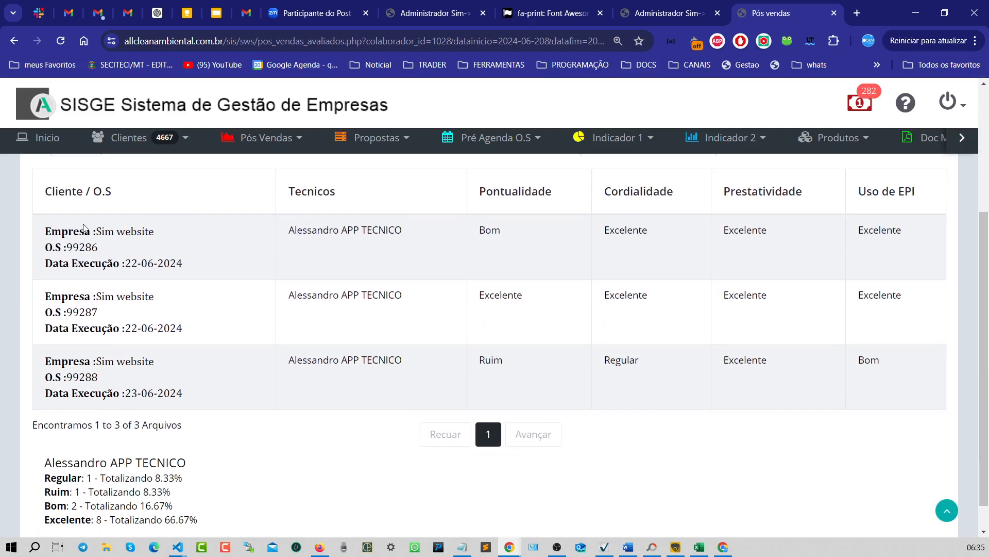
{"action": "left_click_drag", "start_coordinate": [80, 230], "coordinate": [412, 387]}
{"action": "left_click", "coordinate": [618, 426]}
{"action": "scroll", "coordinate": [619, 427], "scroll_direction": "down", "scroll_amount": 1}
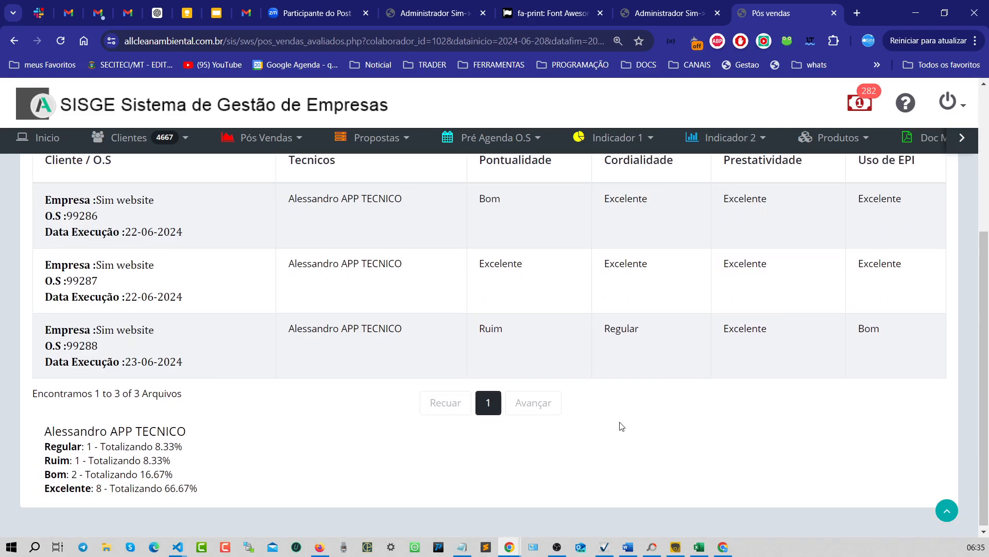
{"action": "left_click_drag", "start_coordinate": [44, 427], "coordinate": [215, 487]}
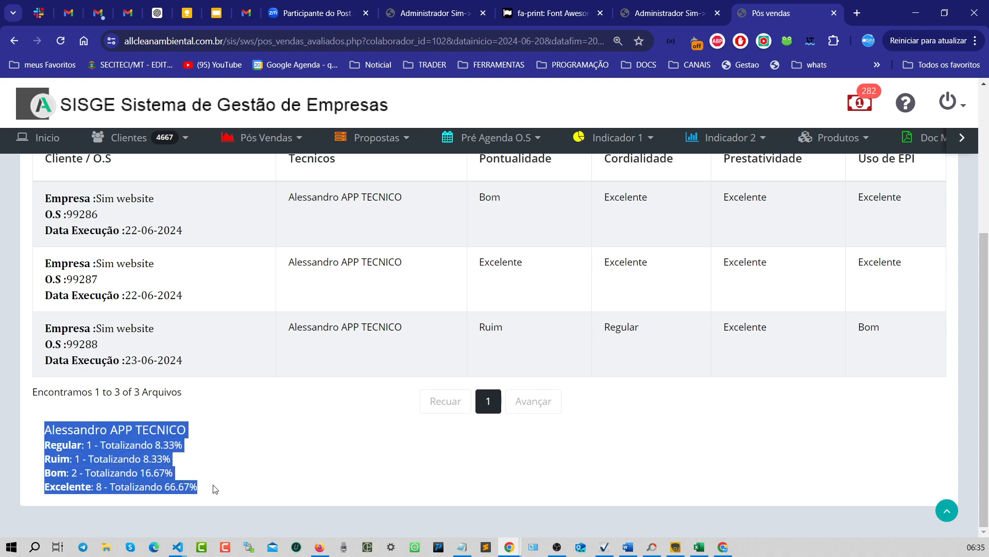
{"action": "scroll", "coordinate": [464, 460], "scroll_direction": "up", "scroll_amount": 5}
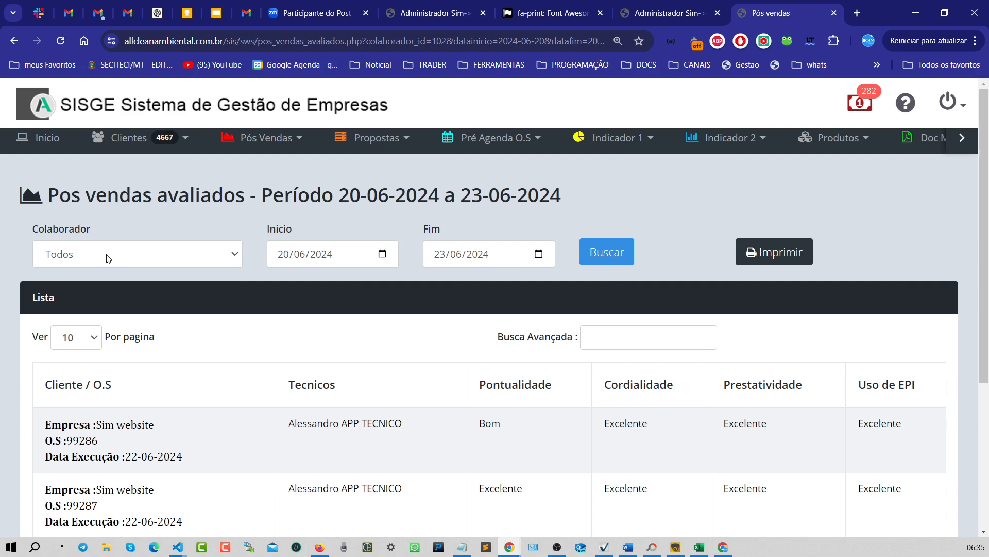
{"action": "scroll", "coordinate": [109, 257], "scroll_direction": "down", "scroll_amount": 5}
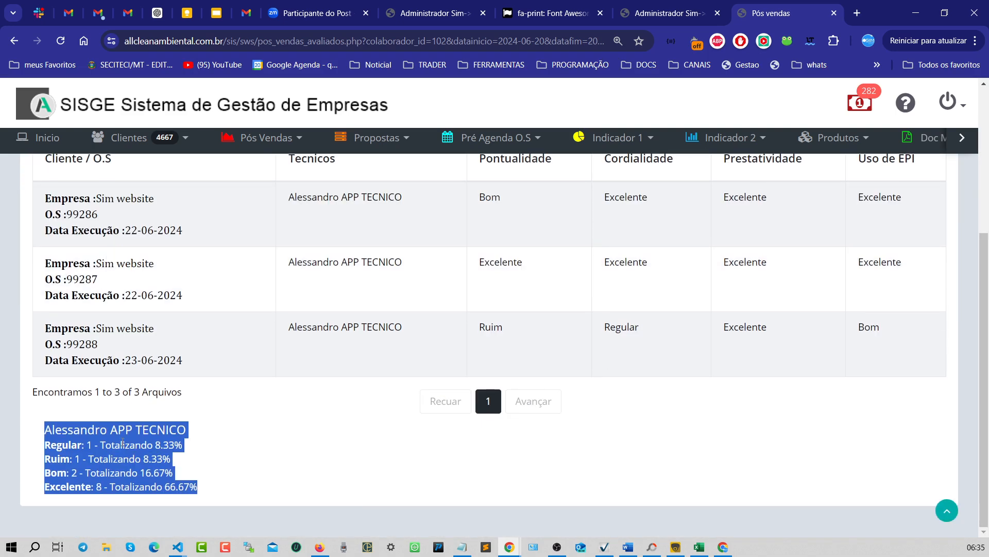
{"action": "left_click", "coordinate": [191, 458]}
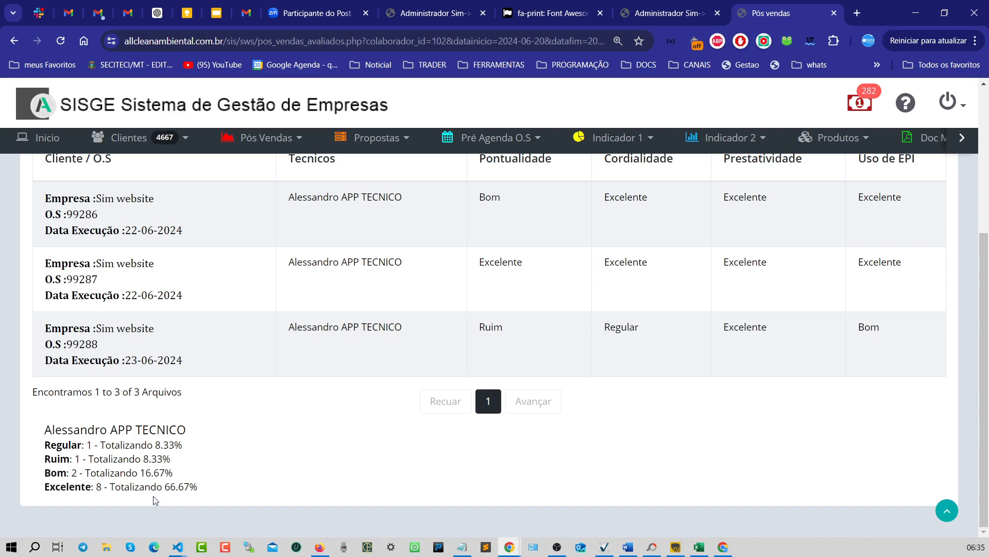
- Examine the percentage for each rating in Alessandro APP TECNICO's totals
{"action": "left_click_drag", "start_coordinate": [165, 488], "coordinate": [284, 495]}
{"action": "left_click_drag", "start_coordinate": [141, 473], "coordinate": [230, 472]}
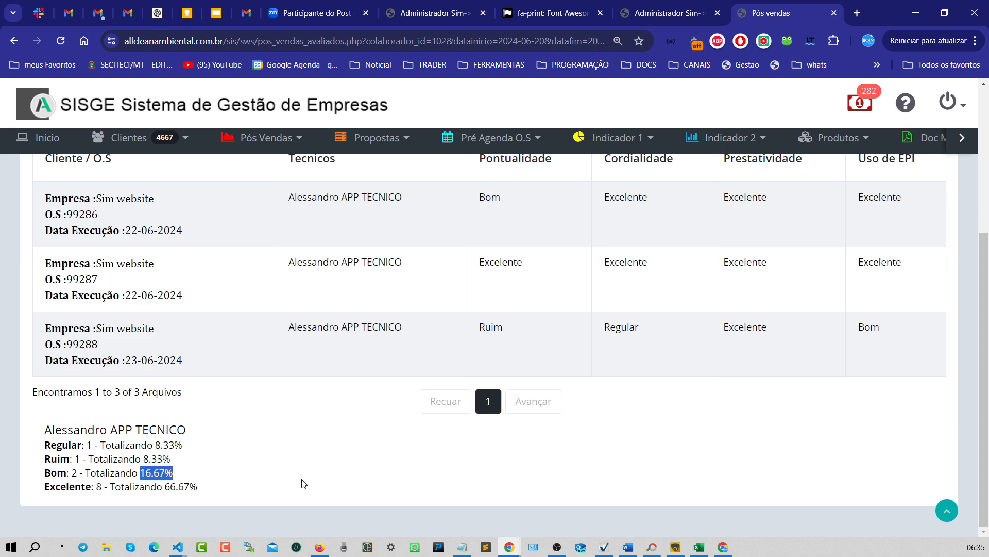
{"action": "left_click_drag", "start_coordinate": [143, 458], "coordinate": [225, 468]}
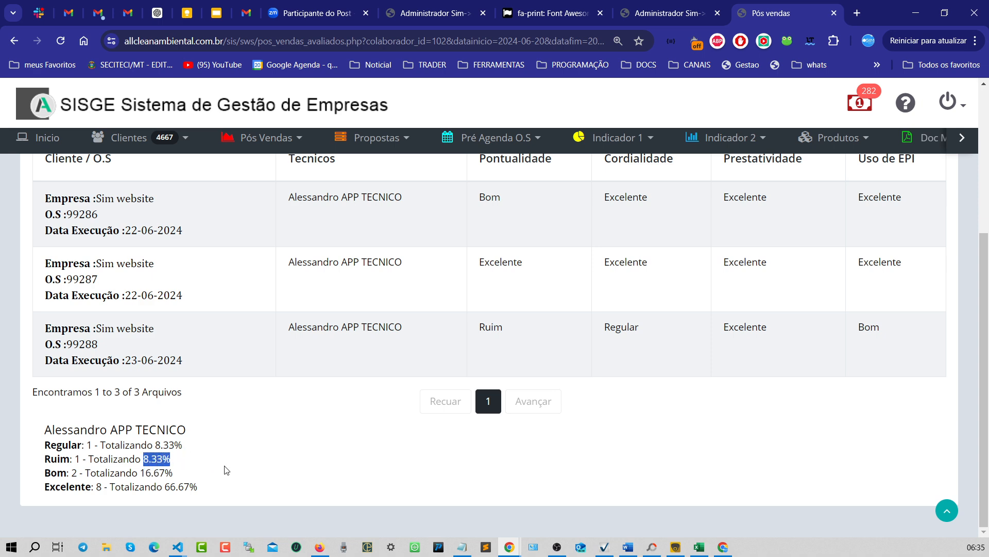
{"action": "left_click_drag", "start_coordinate": [154, 444], "coordinate": [277, 449]}
{"action": "scroll", "coordinate": [277, 448], "scroll_direction": "up", "scroll_amount": 5}
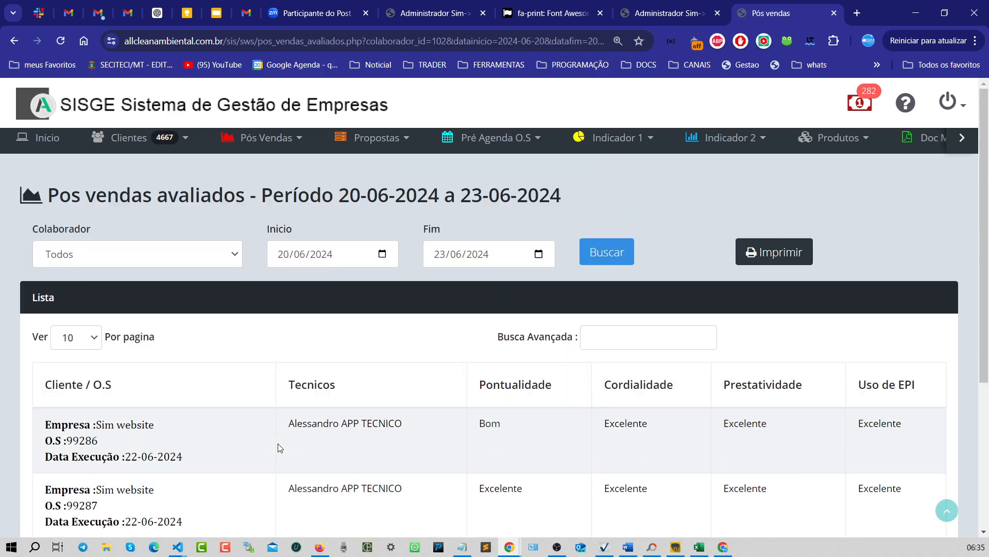
{"action": "scroll", "coordinate": [277, 448], "scroll_direction": "down", "scroll_amount": 3}
{"action": "scroll", "coordinate": [279, 447], "scroll_direction": "up", "scroll_amount": 2}
{"action": "scroll", "coordinate": [279, 448], "scroll_direction": "down", "scroll_amount": 3}
{"action": "scroll", "coordinate": [278, 446], "scroll_direction": "up", "scroll_amount": 3}
{"action": "scroll", "coordinate": [366, 457], "scroll_direction": "down", "scroll_amount": 1}
{"action": "scroll", "coordinate": [366, 457], "scroll_direction": "down", "scroll_amount": 1}
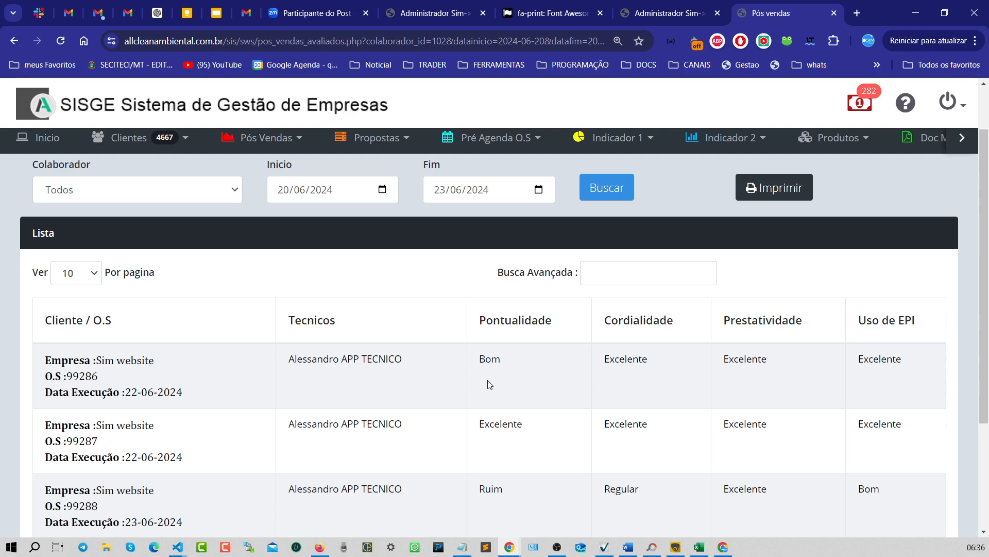
{"action": "scroll", "coordinate": [488, 381], "scroll_direction": "up", "scroll_amount": 2}
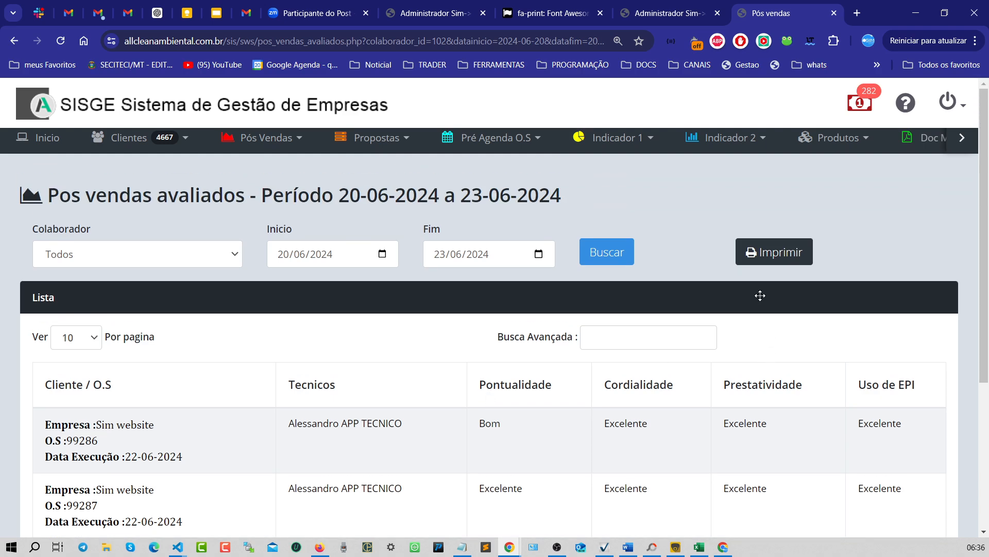
- Open the printable report of the filtered evaluations, review its preview table and totals, and cancel printing
{"action": "left_click", "coordinate": [773, 261]}
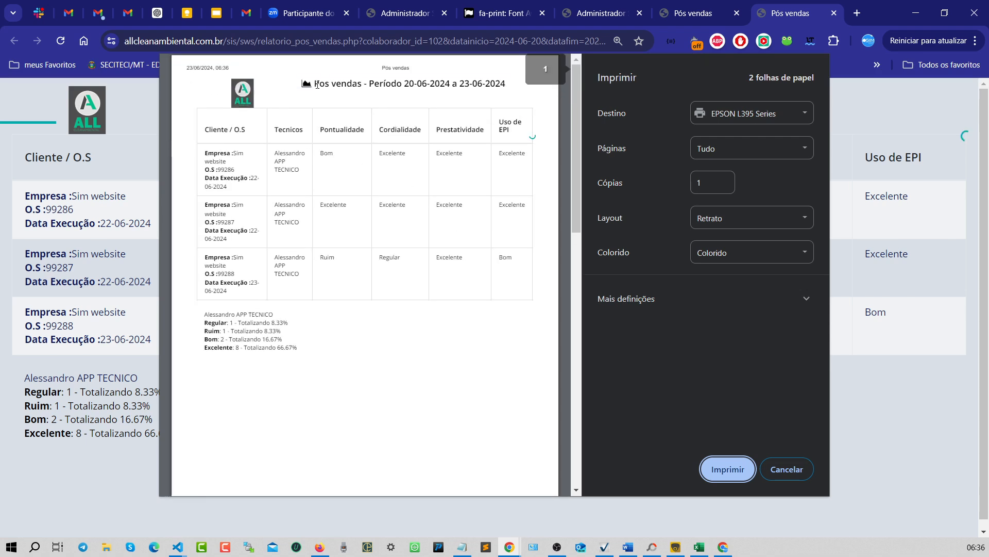
{"action": "left_click_drag", "start_coordinate": [316, 85], "coordinate": [396, 88]}
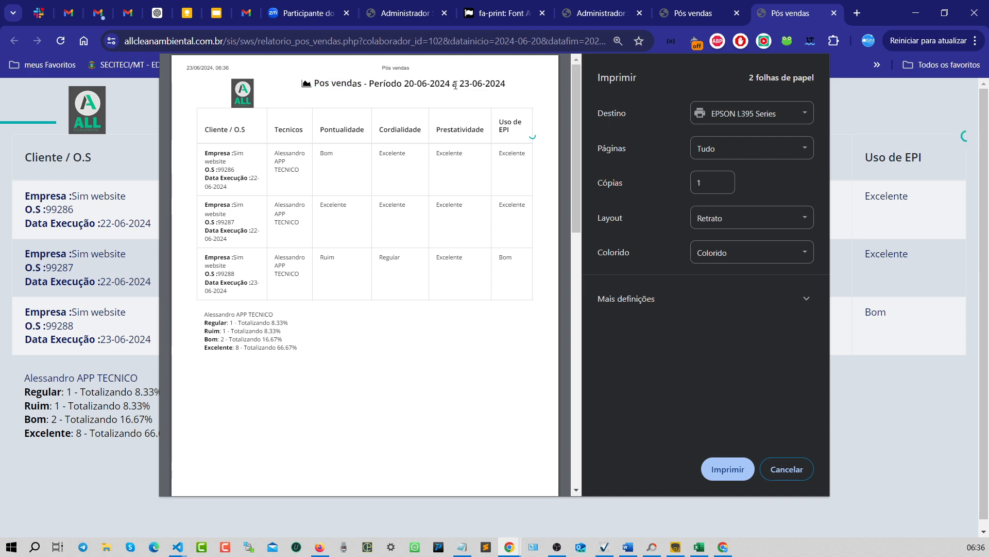
{"action": "left_click_drag", "start_coordinate": [500, 84], "coordinate": [486, 84]}
{"action": "left_click_drag", "start_coordinate": [205, 152], "coordinate": [245, 259]}
{"action": "left_click", "coordinate": [322, 186]}
{"action": "left_click_drag", "start_coordinate": [275, 152], "coordinate": [303, 157]}
{"action": "left_click_drag", "start_coordinate": [279, 220], "coordinate": [305, 225]}
{"action": "left_click_drag", "start_coordinate": [282, 272], "coordinate": [295, 273]}
{"action": "left_click_drag", "start_coordinate": [204, 151], "coordinate": [268, 287]}
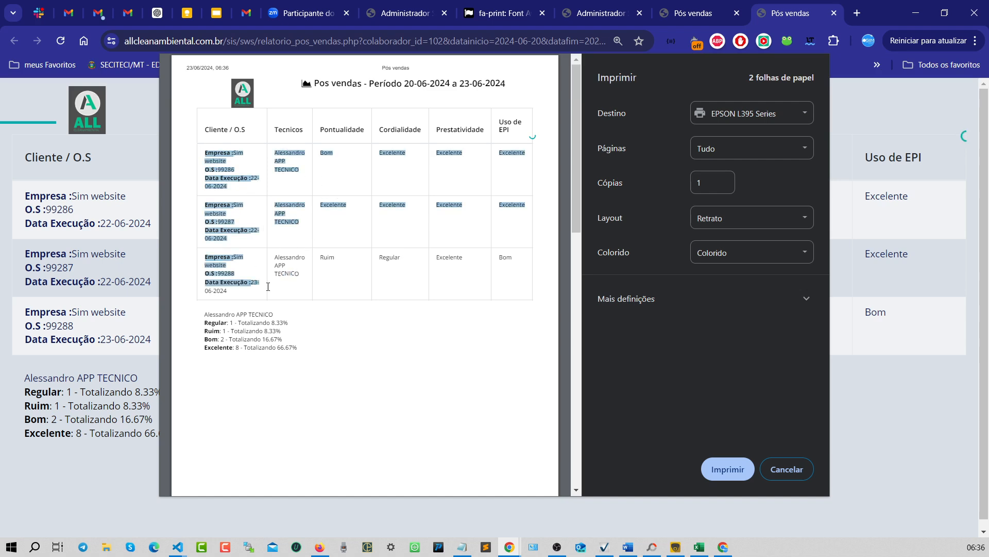
{"action": "left_click_drag", "start_coordinate": [204, 312], "coordinate": [298, 348]}
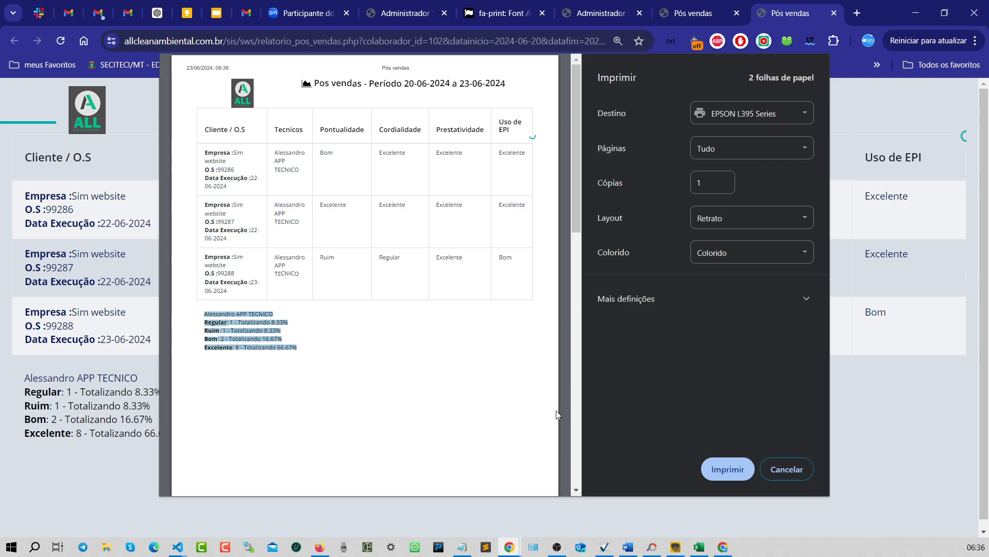
{"action": "left_click", "coordinate": [784, 468]}
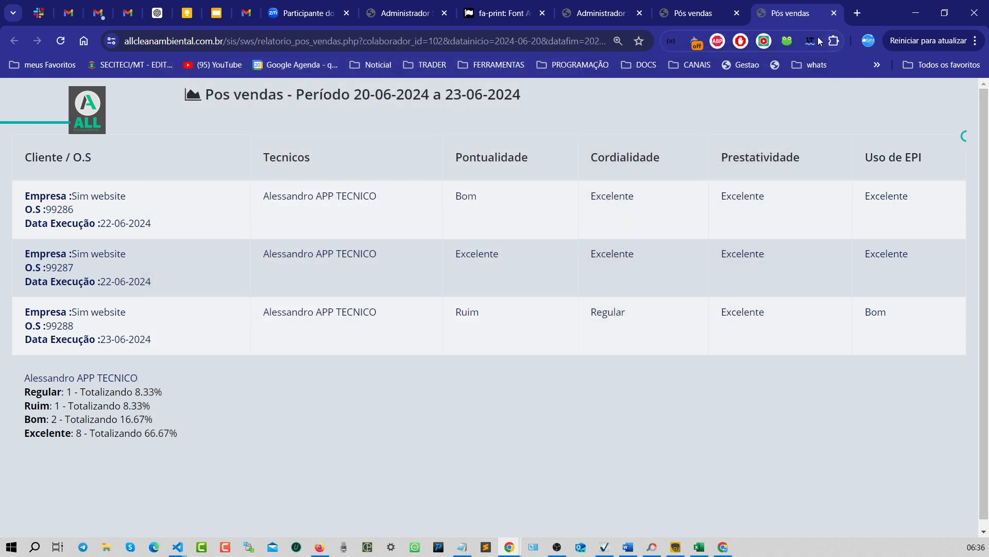
- Return to the evaluations tab and search all collaborators' evaluations from 20/06/2024 to 23/06/2024
{"action": "left_click", "coordinate": [833, 16]}
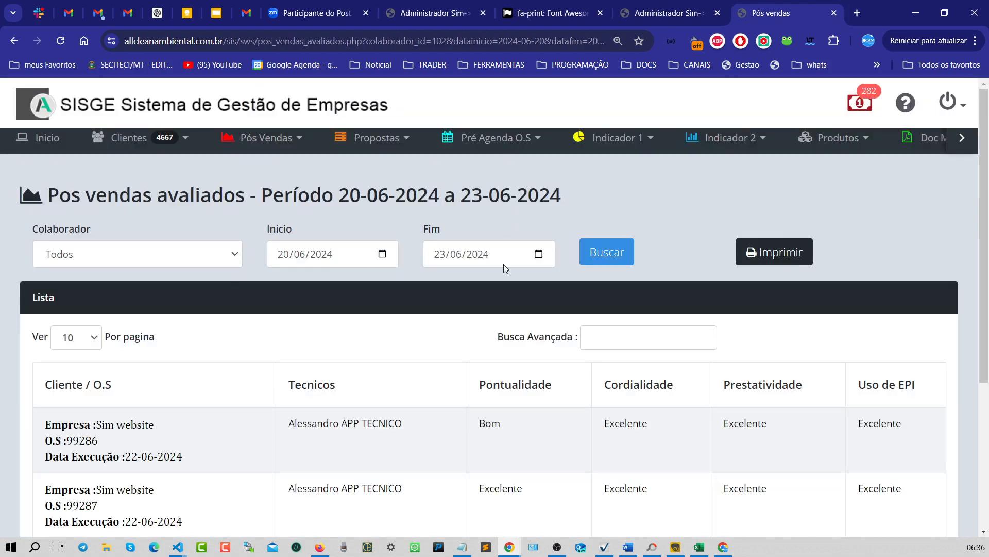
{"action": "left_click", "coordinate": [595, 257]}
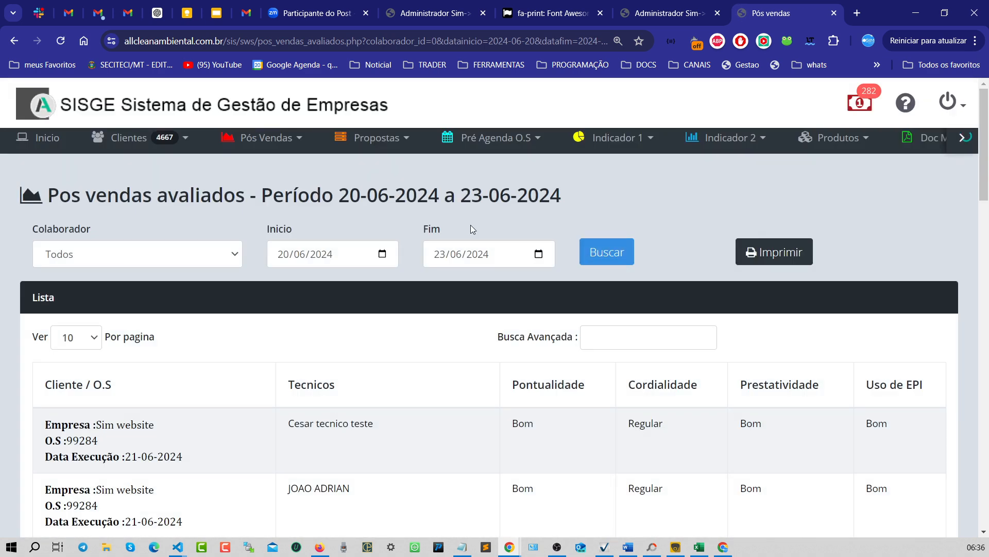
- Review the full evaluations list and each collaborator's rating totals
{"action": "scroll", "coordinate": [397, 400], "scroll_direction": "down", "scroll_amount": 7}
{"action": "scroll", "coordinate": [409, 400], "scroll_direction": "up", "scroll_amount": 7}
{"action": "scroll", "coordinate": [433, 403], "scroll_direction": "down", "scroll_amount": 1}
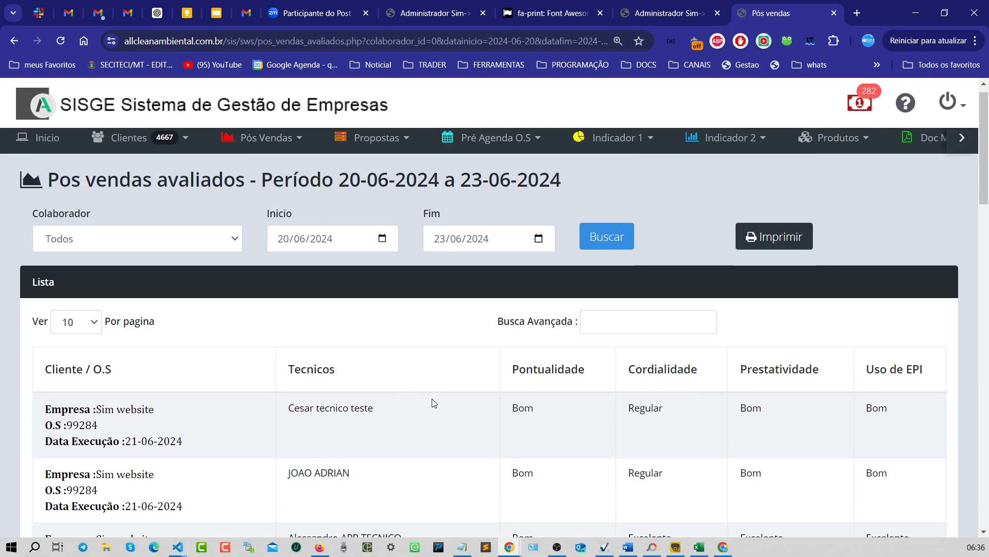
{"action": "scroll", "coordinate": [435, 404], "scroll_direction": "down", "scroll_amount": 10}
{"action": "scroll", "coordinate": [448, 404], "scroll_direction": "up", "scroll_amount": 5}
{"action": "scroll", "coordinate": [501, 387], "scroll_direction": "down", "scroll_amount": 5}
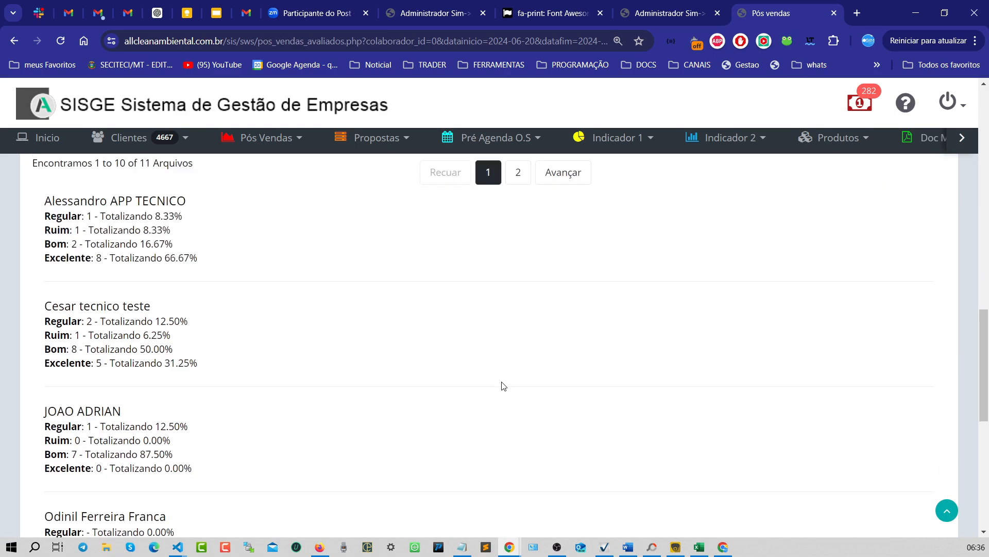
{"action": "scroll", "coordinate": [504, 386], "scroll_direction": "down", "scroll_amount": 3}
{"action": "scroll", "coordinate": [503, 385], "scroll_direction": "down", "scroll_amount": 4}
{"action": "scroll", "coordinate": [464, 309], "scroll_direction": "up", "scroll_amount": 15}
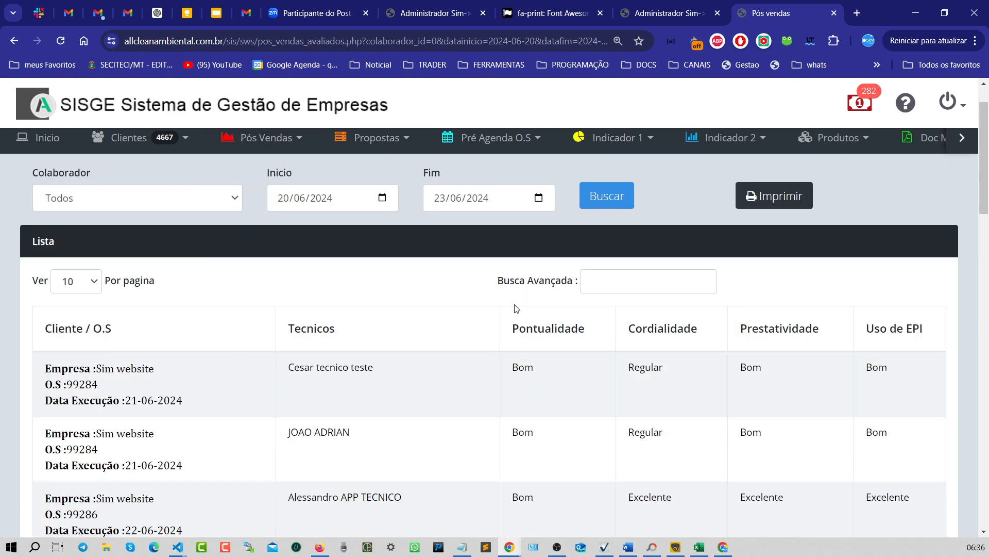
- Open the printable report for all collaborators and review its table and each technician's totals block
{"action": "left_click", "coordinate": [769, 195]}
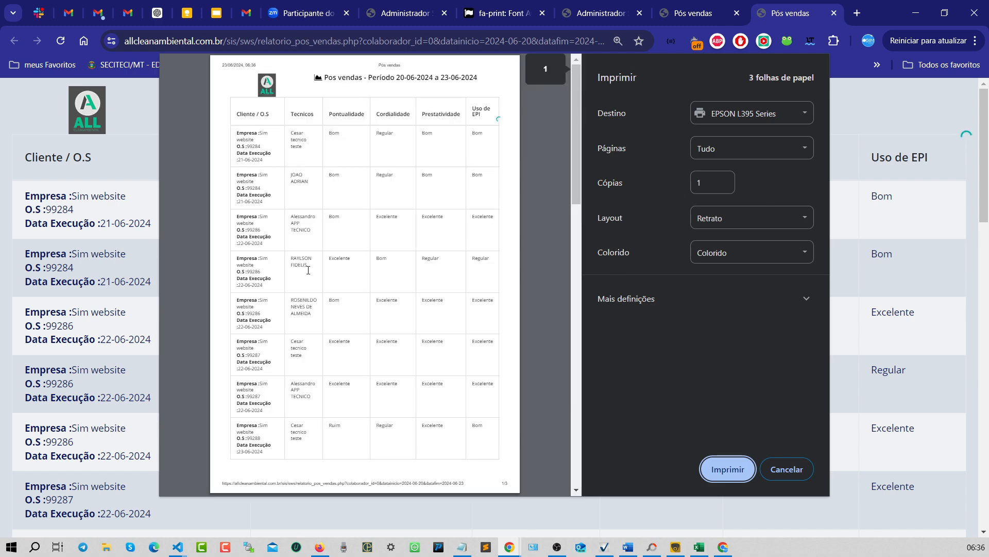
{"action": "left_click_drag", "start_coordinate": [361, 86], "coordinate": [481, 77]}
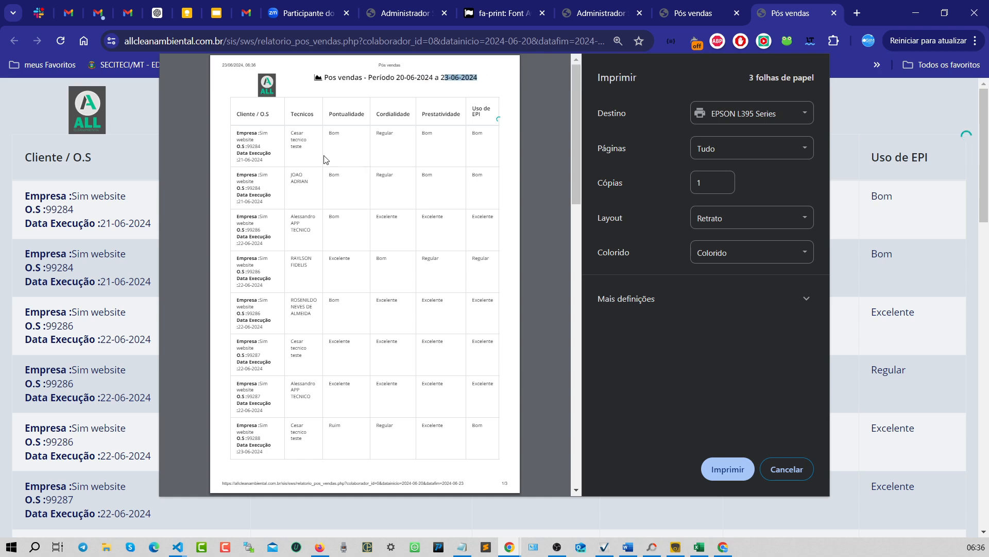
{"action": "left_click_drag", "start_coordinate": [293, 149], "coordinate": [411, 332]}
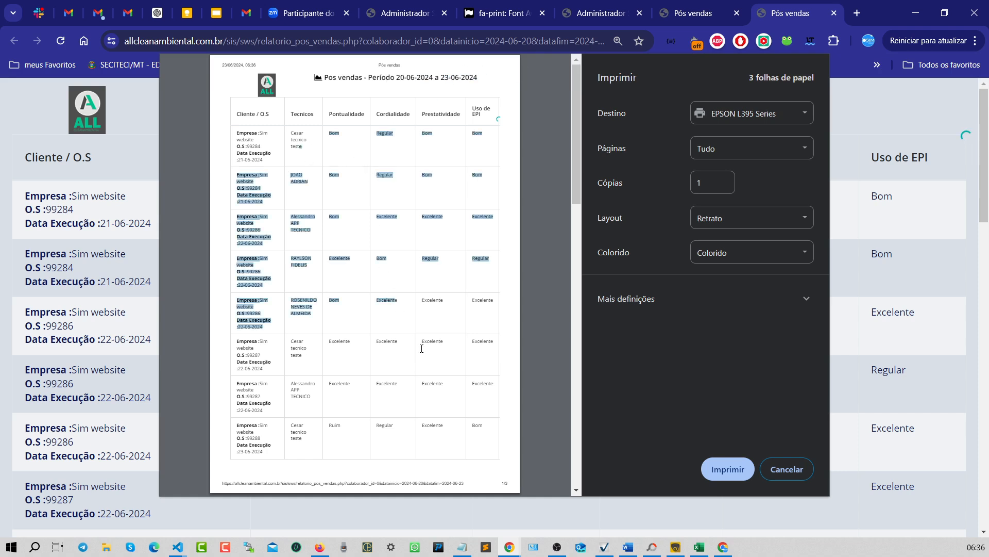
{"action": "scroll", "coordinate": [421, 348], "scroll_direction": "down", "scroll_amount": 10}
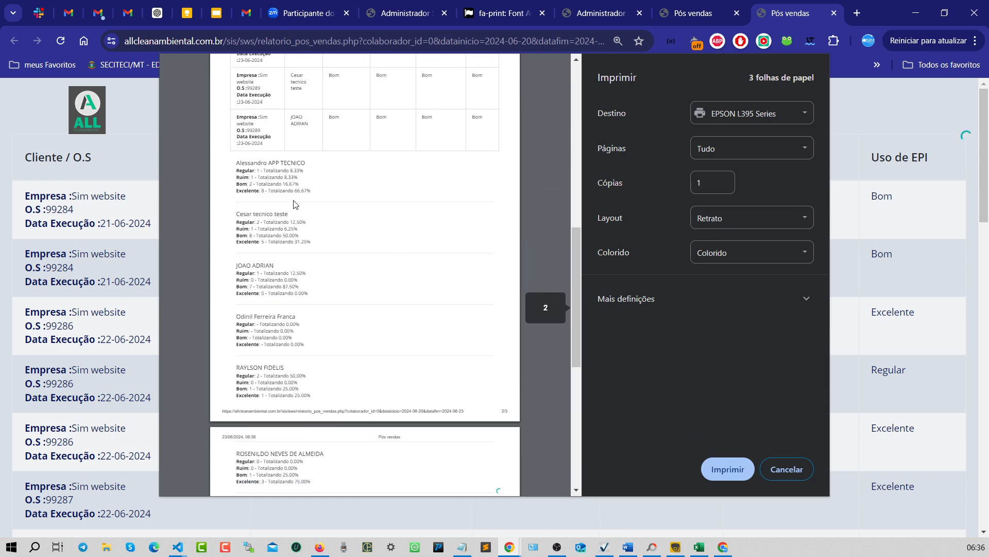
{"action": "left_click_drag", "start_coordinate": [241, 161], "coordinate": [329, 190]}
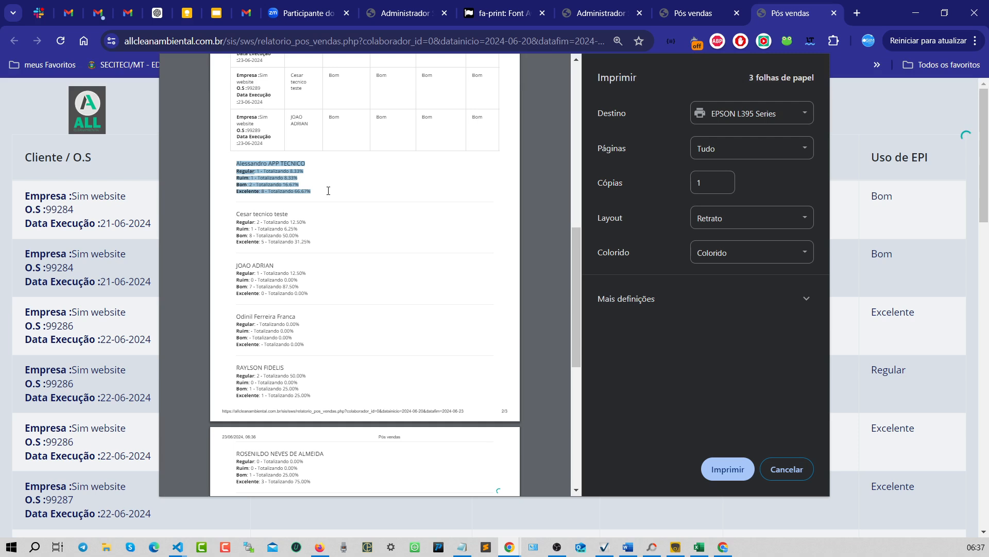
{"action": "left_click_drag", "start_coordinate": [239, 214], "coordinate": [330, 243]}
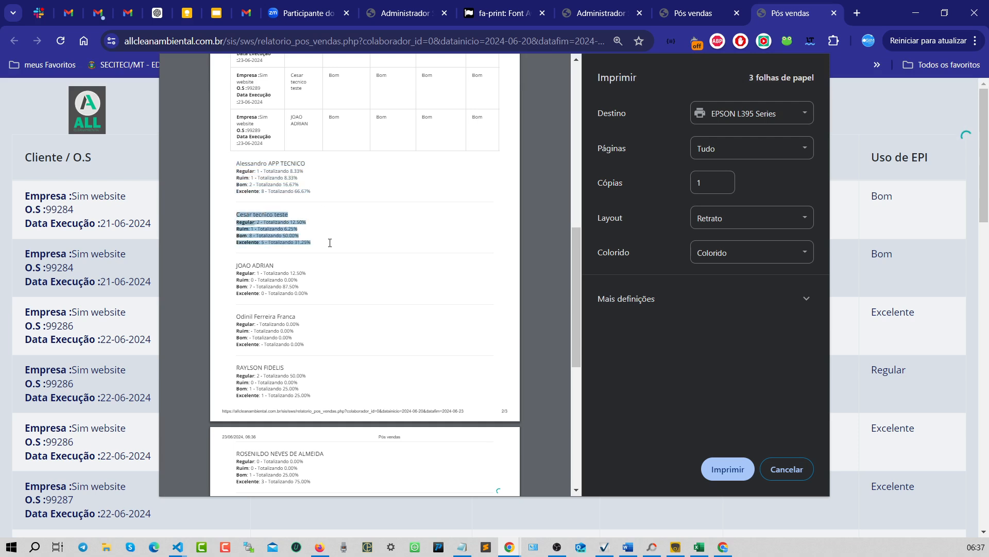
{"action": "left_click_drag", "start_coordinate": [239, 267], "coordinate": [334, 296]}
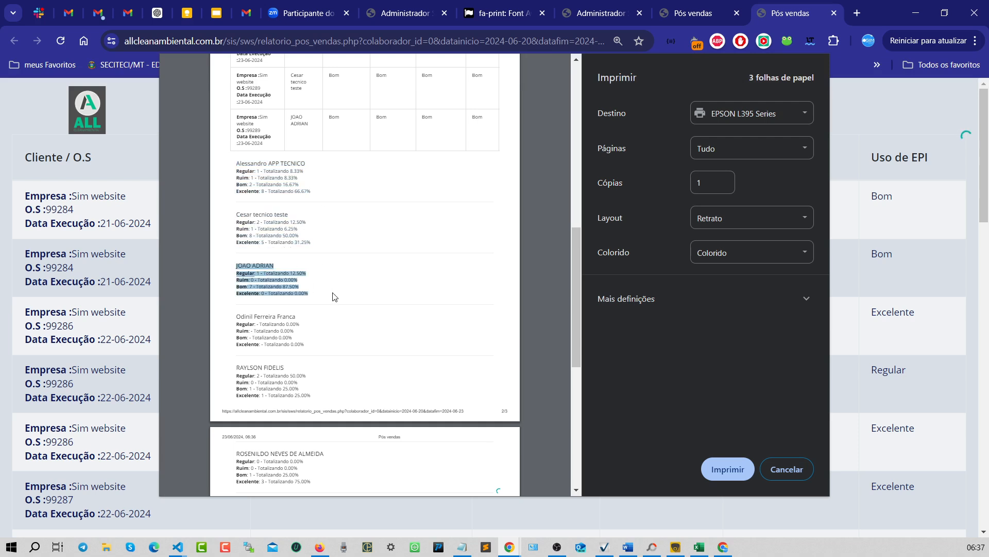
{"action": "left_click_drag", "start_coordinate": [234, 314], "coordinate": [287, 330]}
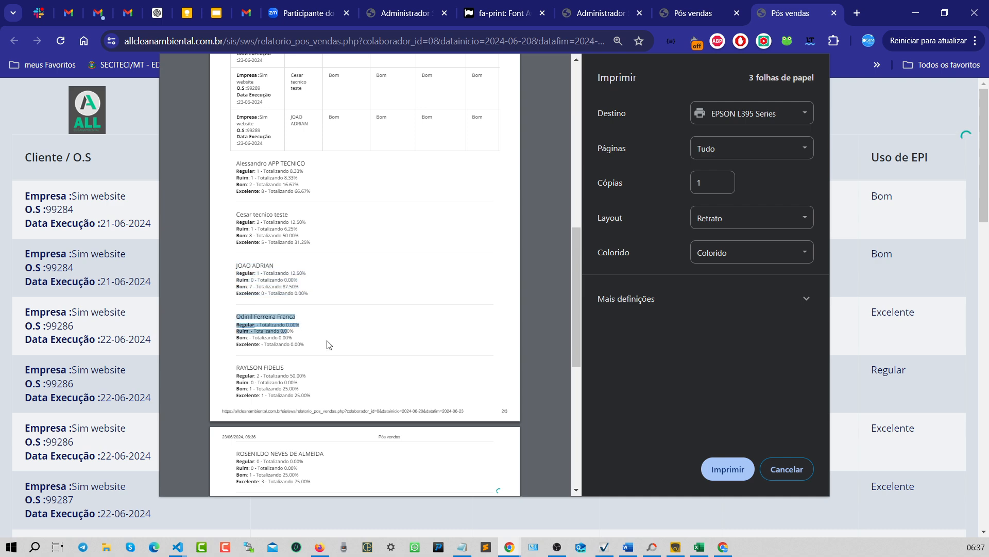
{"action": "scroll", "coordinate": [287, 324], "scroll_direction": "down", "scroll_amount": 1}
{"action": "left_click_drag", "start_coordinate": [233, 301], "coordinate": [354, 330]}
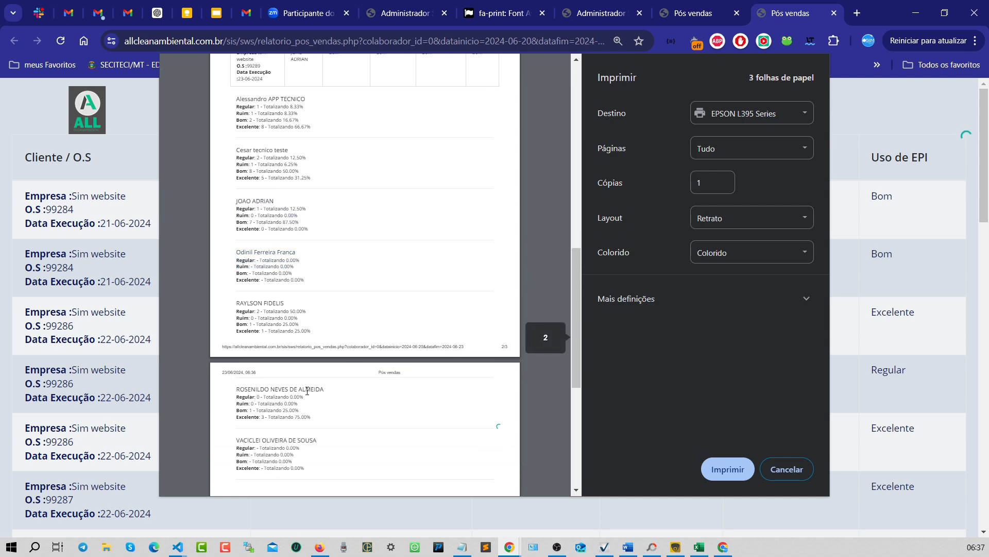
{"action": "left_click_drag", "start_coordinate": [237, 388], "coordinate": [319, 418]}
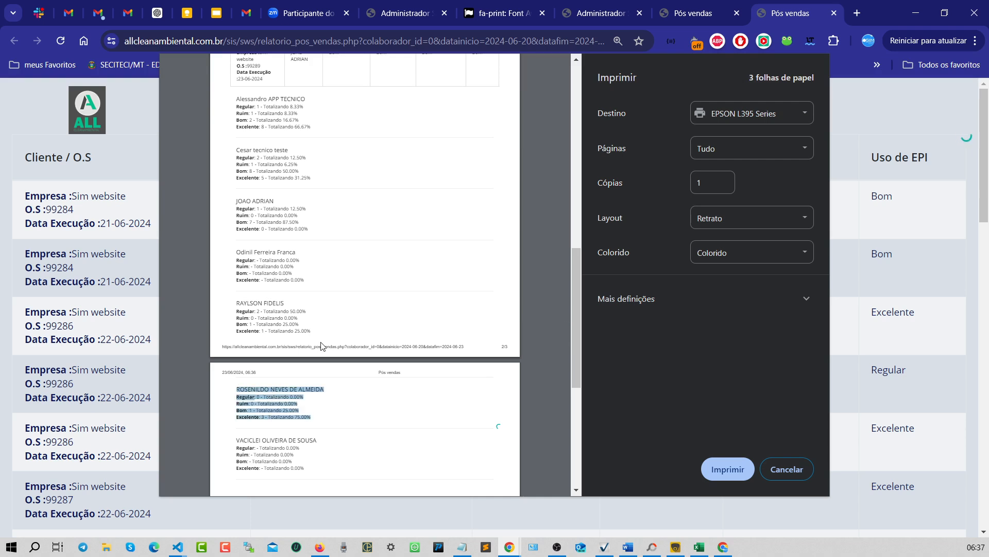
- Go back through the print preview's evaluation rows and totals pages, then cancel printing
{"action": "scroll", "coordinate": [374, 298], "scroll_direction": "up", "scroll_amount": 5}
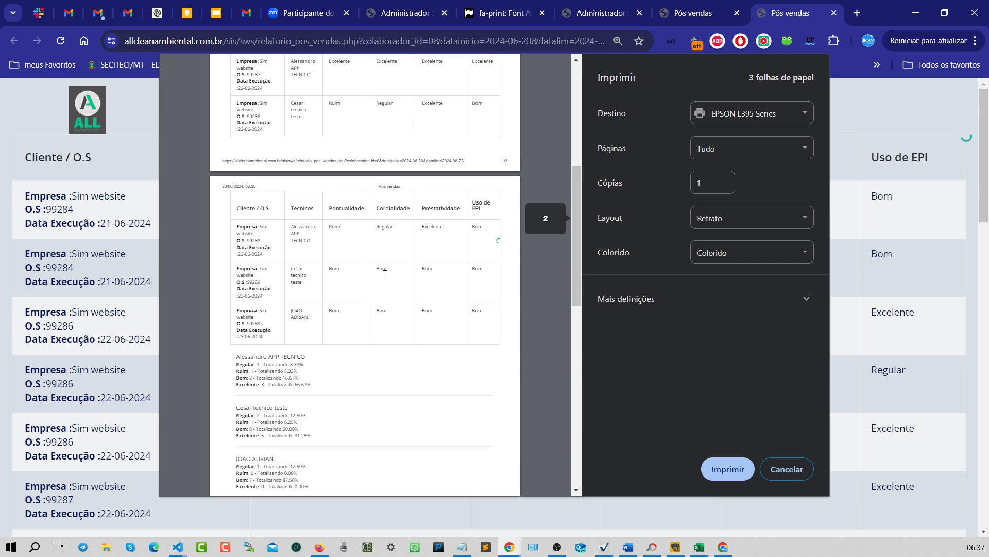
{"action": "scroll", "coordinate": [385, 273], "scroll_direction": "up", "scroll_amount": 6}
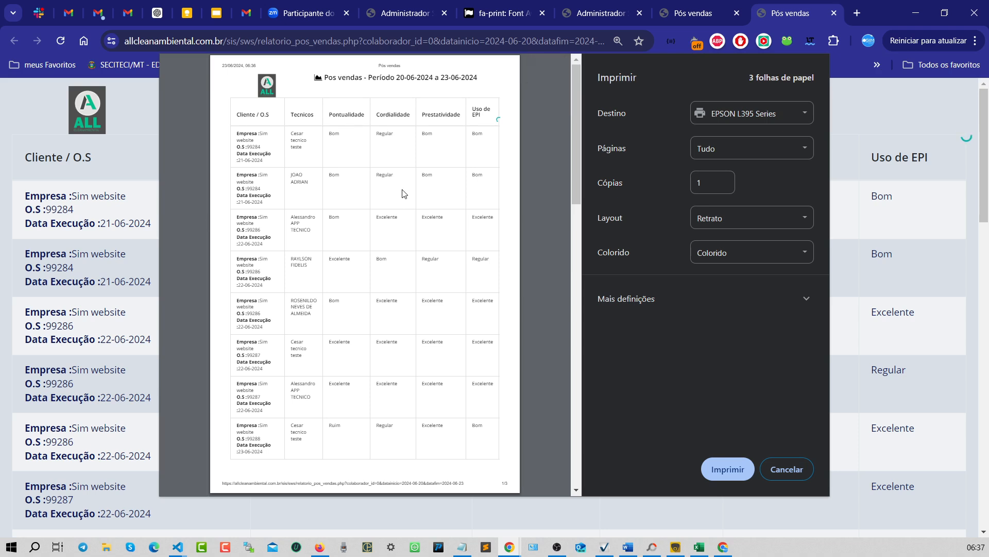
{"action": "left_click_drag", "start_coordinate": [240, 136], "coordinate": [428, 134]}
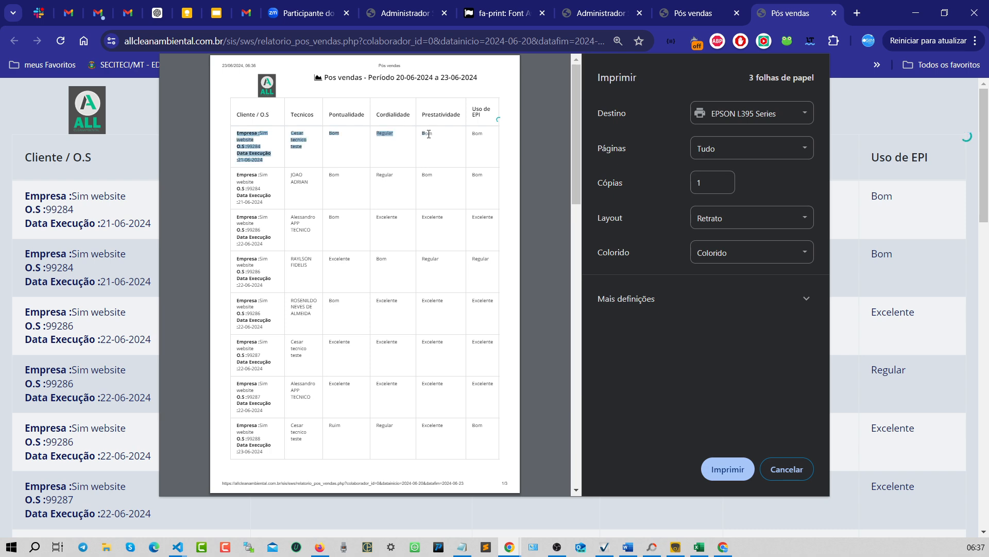
{"action": "left_click_drag", "start_coordinate": [237, 182], "coordinate": [303, 182]}
{"action": "left_click_drag", "start_coordinate": [238, 244], "coordinate": [252, 243]}
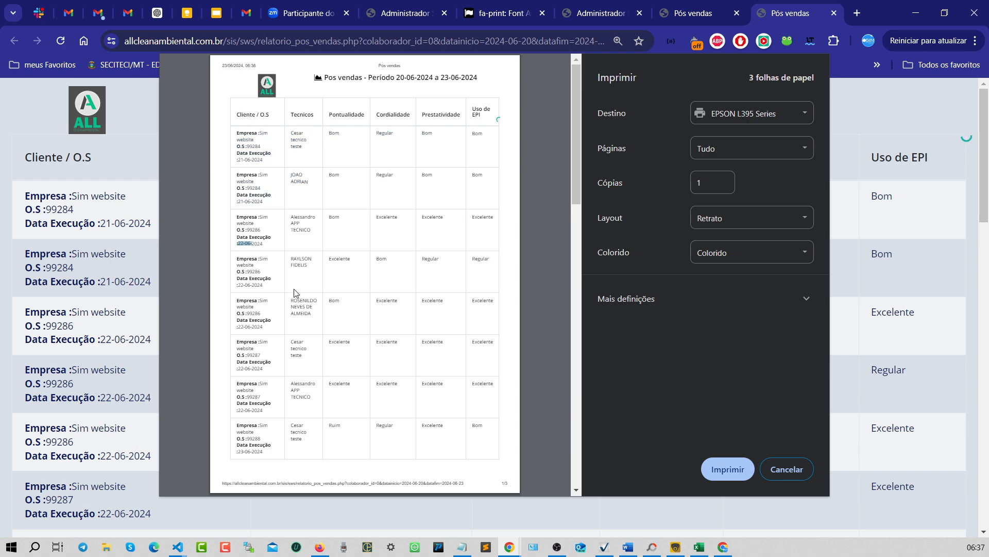
{"action": "scroll", "coordinate": [330, 320], "scroll_direction": "down", "scroll_amount": 6}
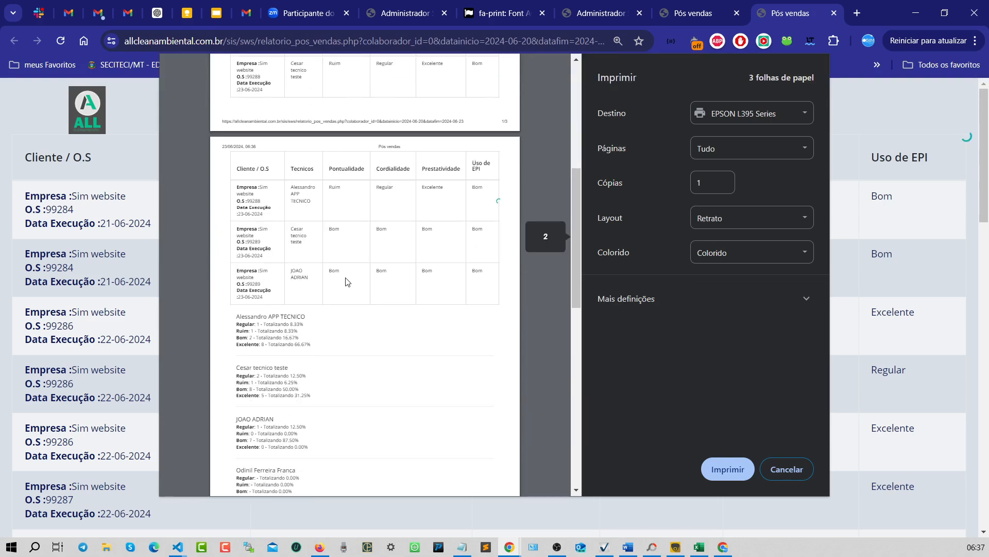
{"action": "left_click_drag", "start_coordinate": [237, 356], "coordinate": [311, 384]}
{"action": "left_click", "coordinate": [343, 359]}
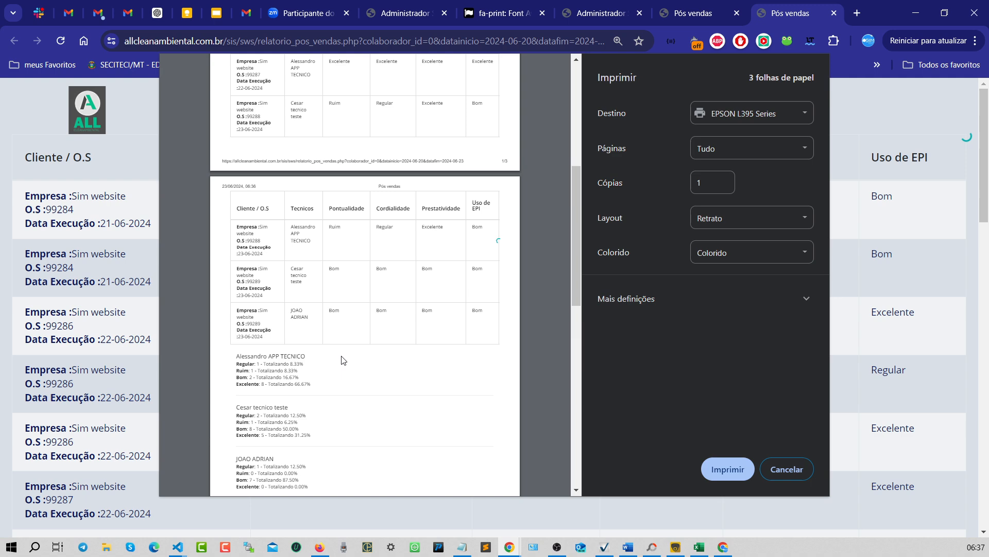
{"action": "scroll", "coordinate": [343, 359], "scroll_direction": "down", "scroll_amount": 1}
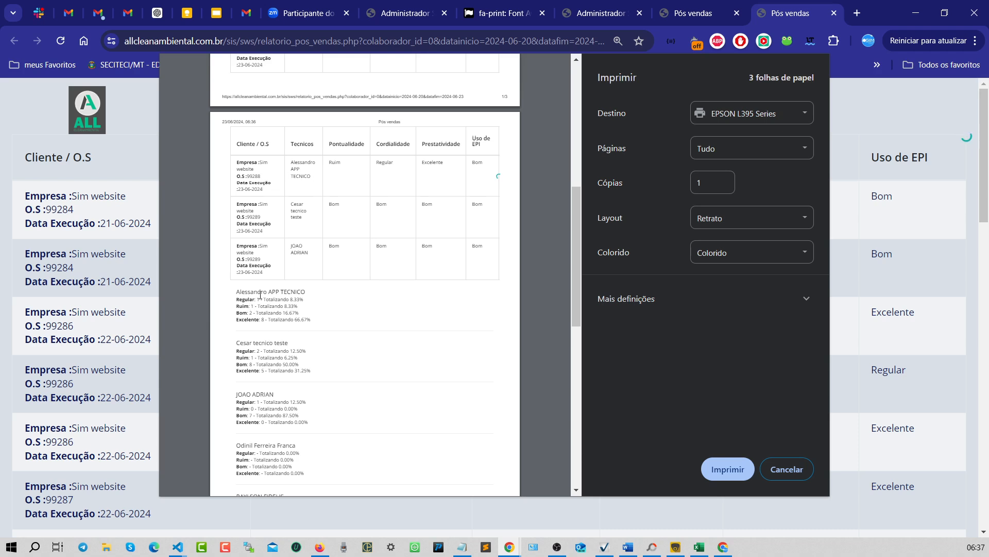
{"action": "left_click_drag", "start_coordinate": [237, 299], "coordinate": [286, 300]}
{"action": "left_click", "coordinate": [336, 290]}
{"action": "scroll", "coordinate": [336, 322], "scroll_direction": "down", "scroll_amount": 8}
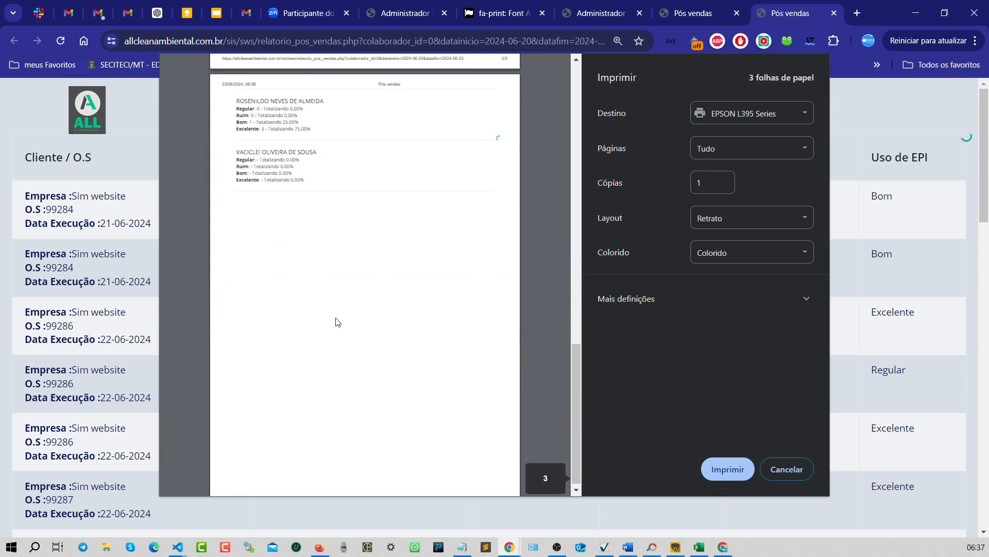
{"action": "scroll", "coordinate": [336, 322], "scroll_direction": "up", "scroll_amount": 9}
{"action": "left_click", "coordinate": [794, 469]}
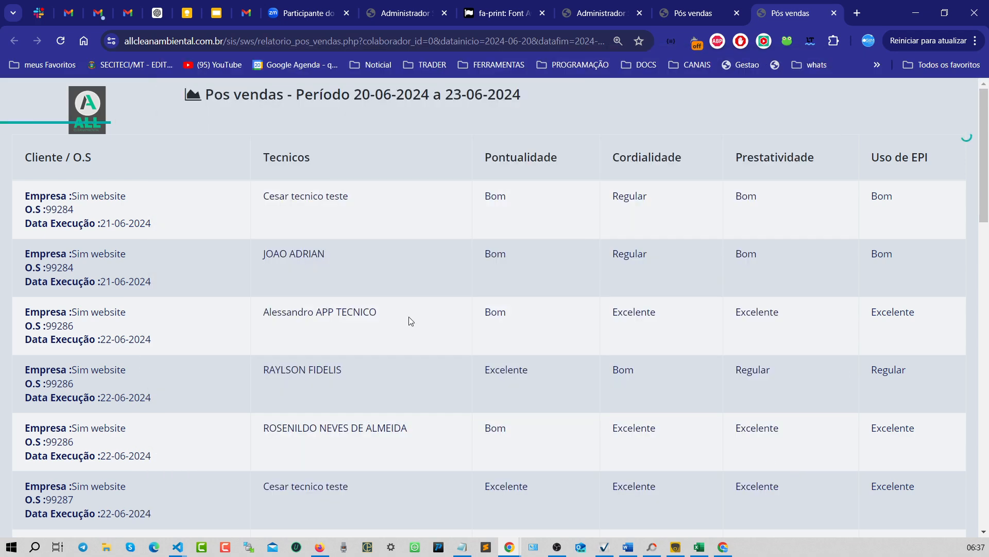
{"action": "left_click_drag", "start_coordinate": [480, 225], "coordinate": [557, 202]}
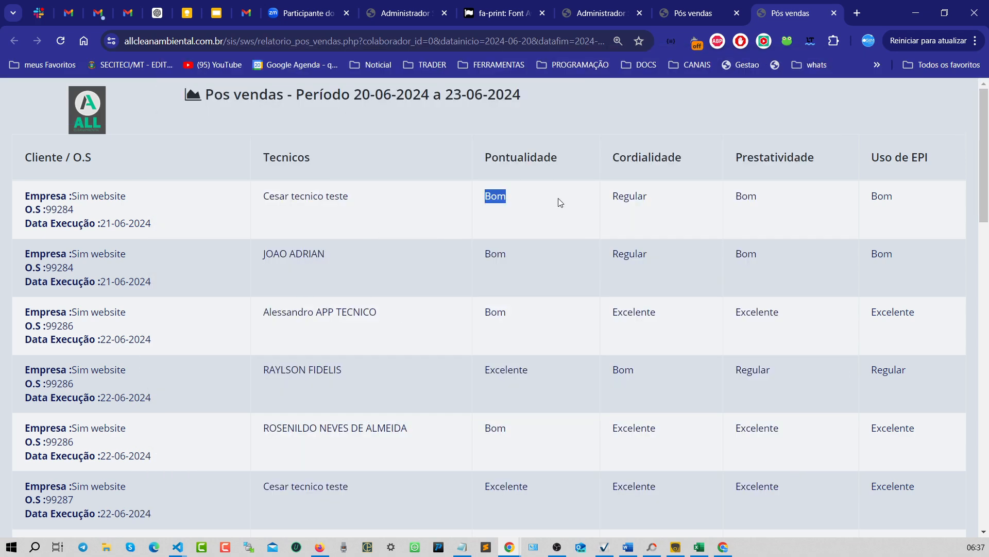
{"action": "left_click", "coordinate": [655, 207]}
{"action": "scroll", "coordinate": [662, 208], "scroll_direction": "down", "scroll_amount": 8}
{"action": "scroll", "coordinate": [666, 213], "scroll_direction": "down", "scroll_amount": 10}
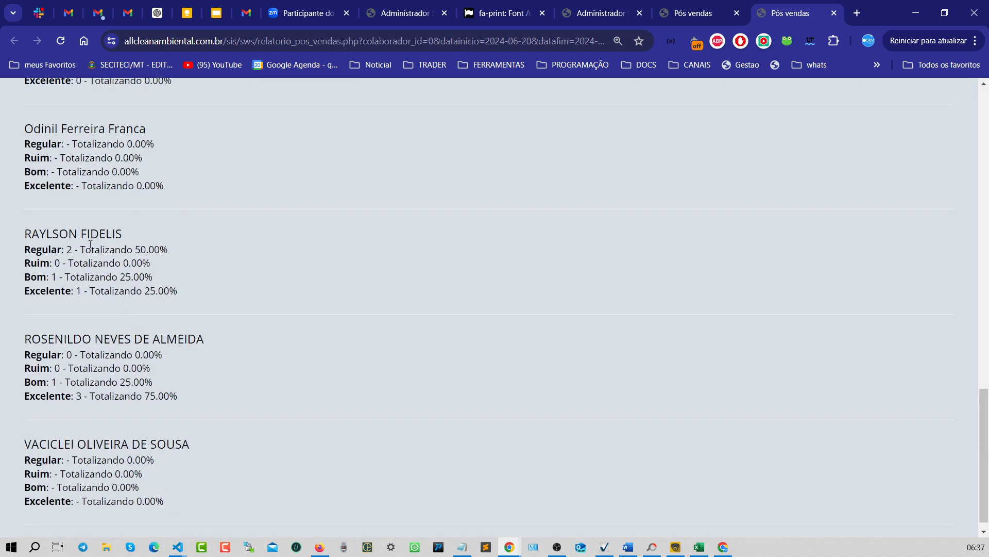
{"action": "left_click_drag", "start_coordinate": [46, 238], "coordinate": [59, 237]}
{"action": "left_click", "coordinate": [45, 271]}
{"action": "left_click_drag", "start_coordinate": [122, 250], "coordinate": [177, 250]}
{"action": "left_click_drag", "start_coordinate": [81, 249], "coordinate": [207, 283]}
{"action": "left_click", "coordinate": [181, 294]}
{"action": "left_click_drag", "start_coordinate": [73, 242], "coordinate": [189, 289]}
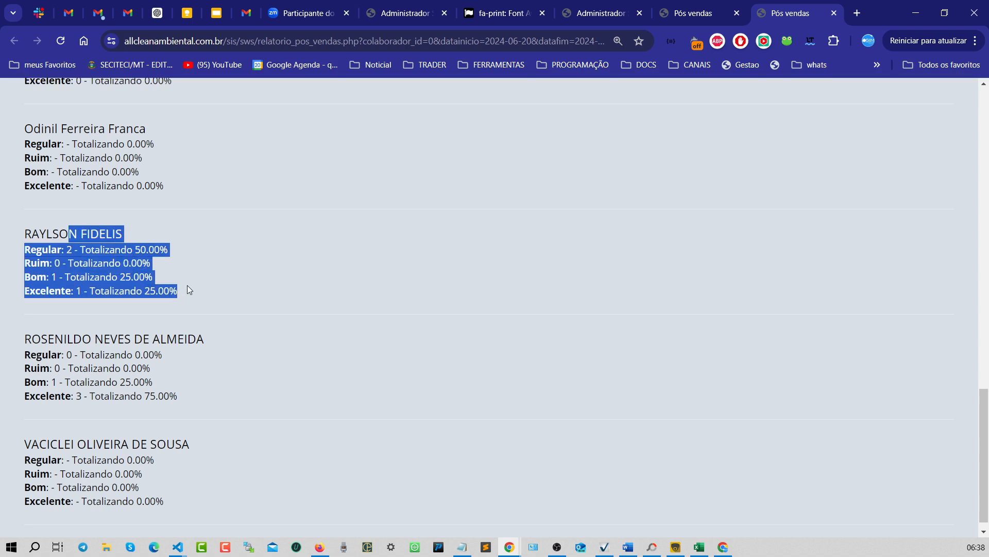
{"action": "left_click", "coordinate": [95, 277]}
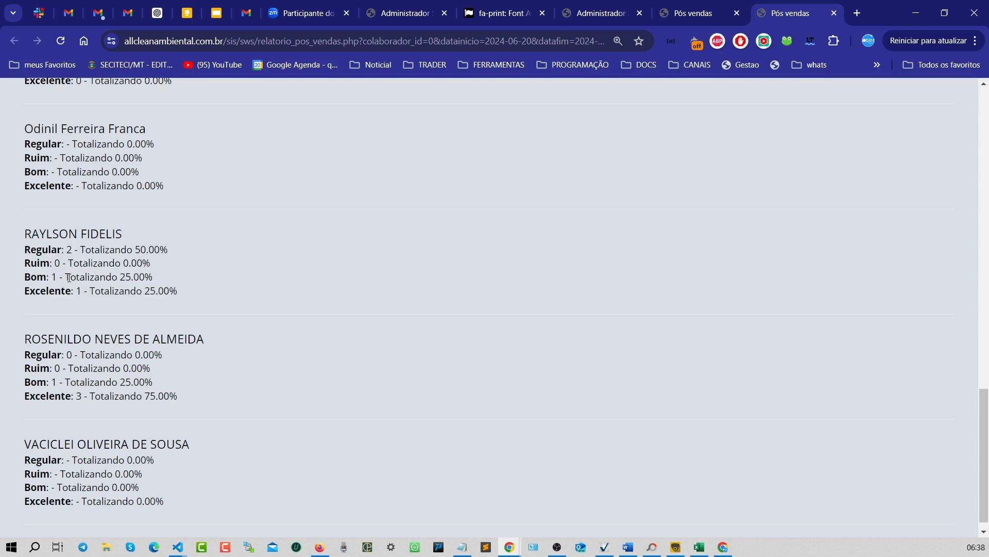
{"action": "left_click_drag", "start_coordinate": [80, 252], "coordinate": [156, 253]}
{"action": "left_click_drag", "start_coordinate": [93, 263], "coordinate": [142, 264]}
{"action": "left_click", "coordinate": [189, 266]}
- Reopen the sent evaluations page from the after-sales menu in the other tab
{"action": "scroll", "coordinate": [243, 272], "scroll_direction": "up", "scroll_amount": 2}
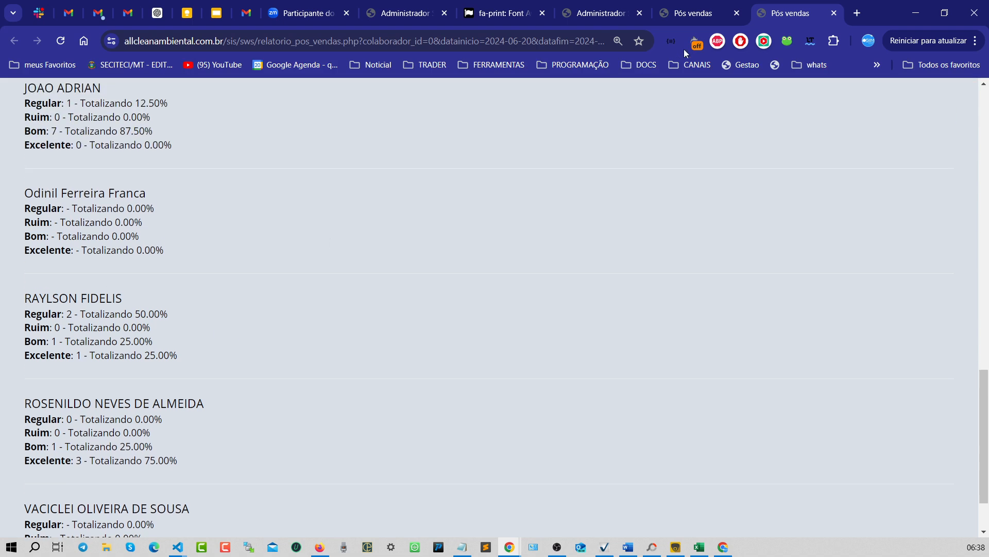
{"action": "left_click", "coordinate": [681, 14]}
{"action": "left_click", "coordinate": [260, 141]}
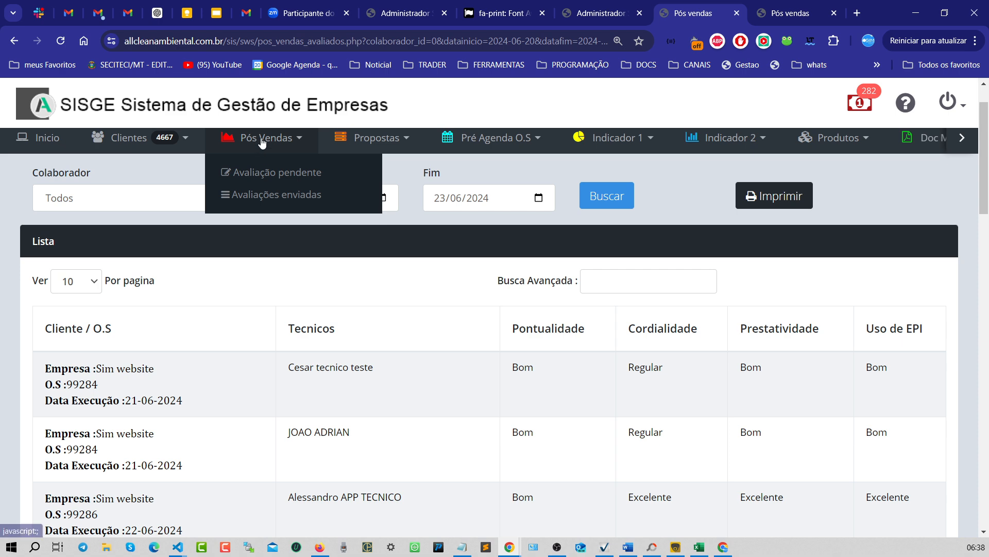
{"action": "left_click", "coordinate": [297, 201]}
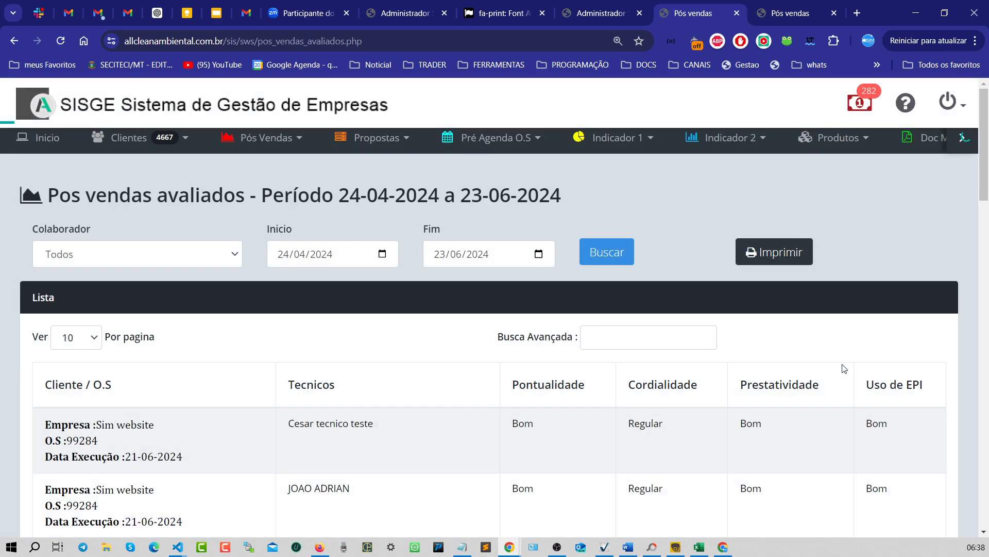
- Review the default evaluations list and the collaborators' rating totals
{"action": "scroll", "coordinate": [858, 399], "scroll_direction": "down", "scroll_amount": 2}
{"action": "scroll", "coordinate": [857, 399], "scroll_direction": "up", "scroll_amount": 3}
{"action": "left_click", "coordinate": [253, 140]}
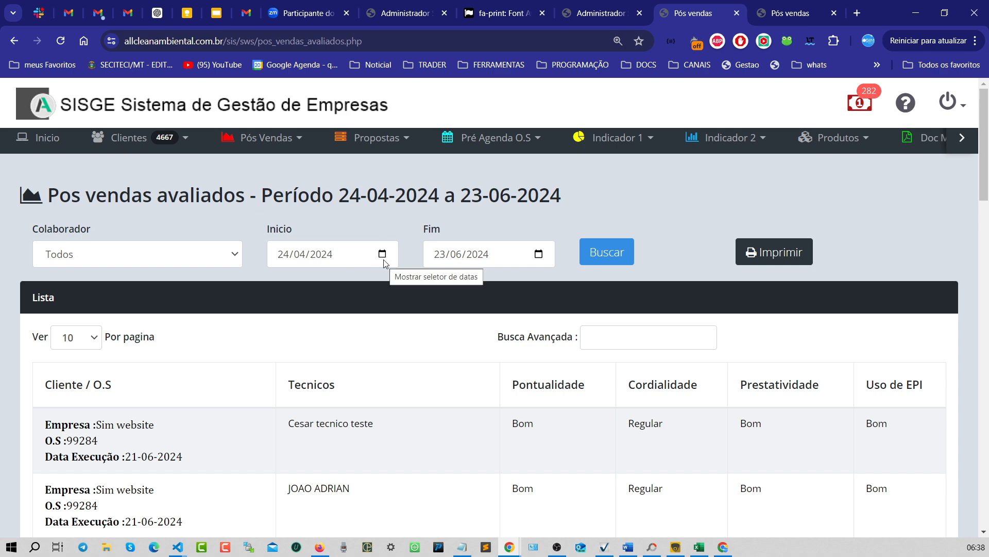
{"action": "scroll", "coordinate": [420, 347], "scroll_direction": "down", "scroll_amount": 15}
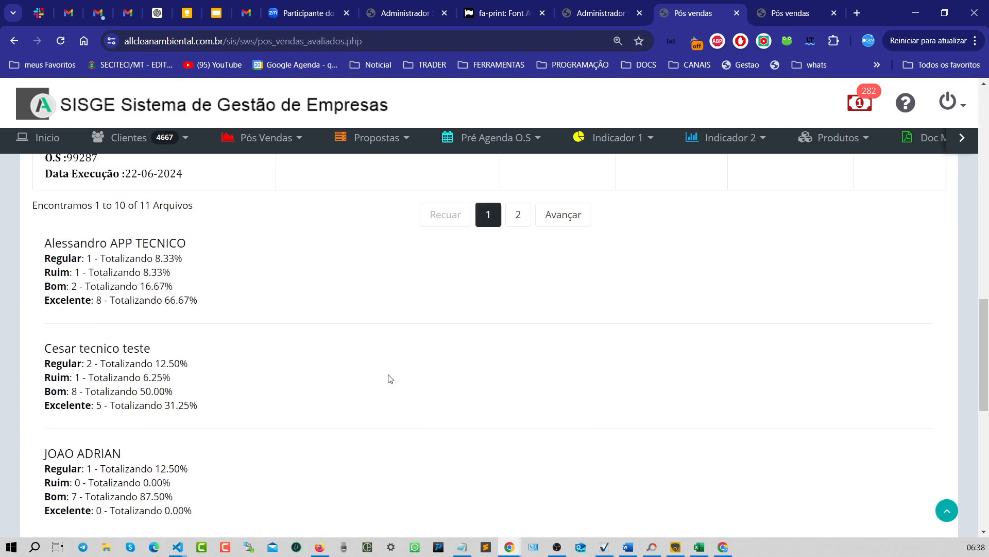
{"action": "scroll", "coordinate": [390, 379], "scroll_direction": "down", "scroll_amount": 7}
{"action": "scroll", "coordinate": [391, 390], "scroll_direction": "up", "scroll_amount": 3}
{"action": "scroll", "coordinate": [390, 390], "scroll_direction": "down", "scroll_amount": 5}
{"action": "scroll", "coordinate": [392, 390], "scroll_direction": "up", "scroll_amount": 7}
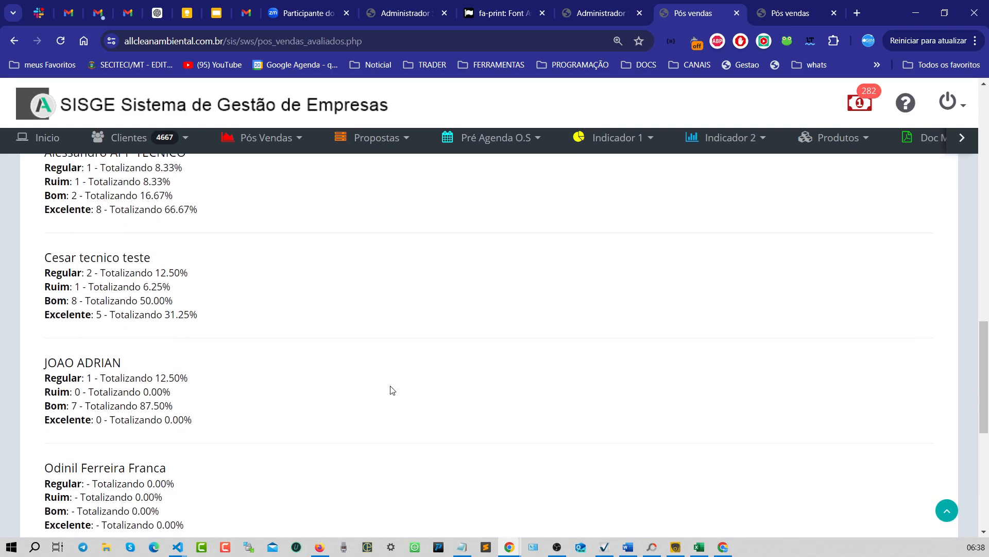
{"action": "scroll", "coordinate": [393, 390], "scroll_direction": "up", "scroll_amount": 15}
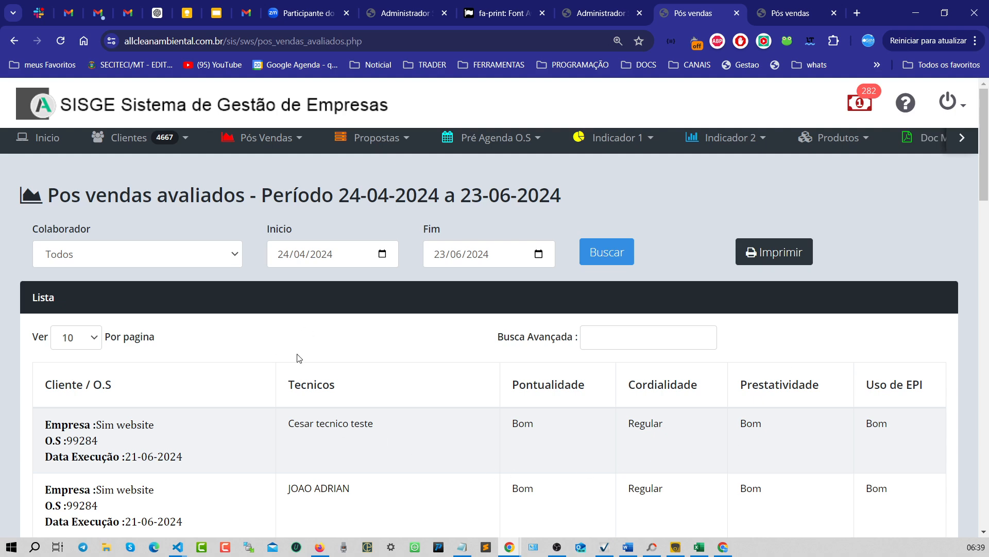
{"action": "scroll", "coordinate": [309, 392], "scroll_direction": "down", "scroll_amount": 2}
{"action": "scroll", "coordinate": [417, 435], "scroll_direction": "down", "scroll_amount": 4}
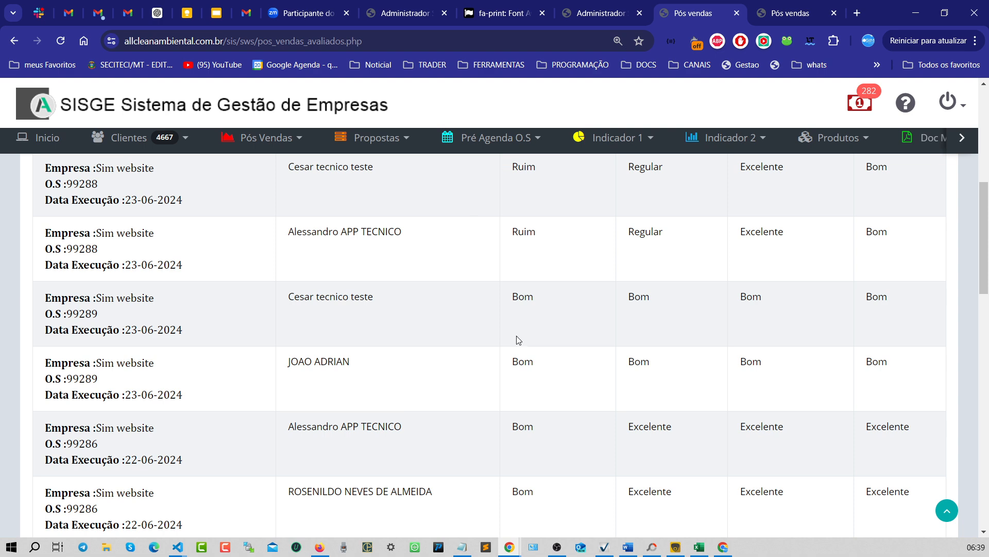
{"action": "scroll", "coordinate": [517, 336], "scroll_direction": "up", "scroll_amount": 6}
- Open the pending evaluations page from the after-sales menu
{"action": "left_click", "coordinate": [284, 147]}
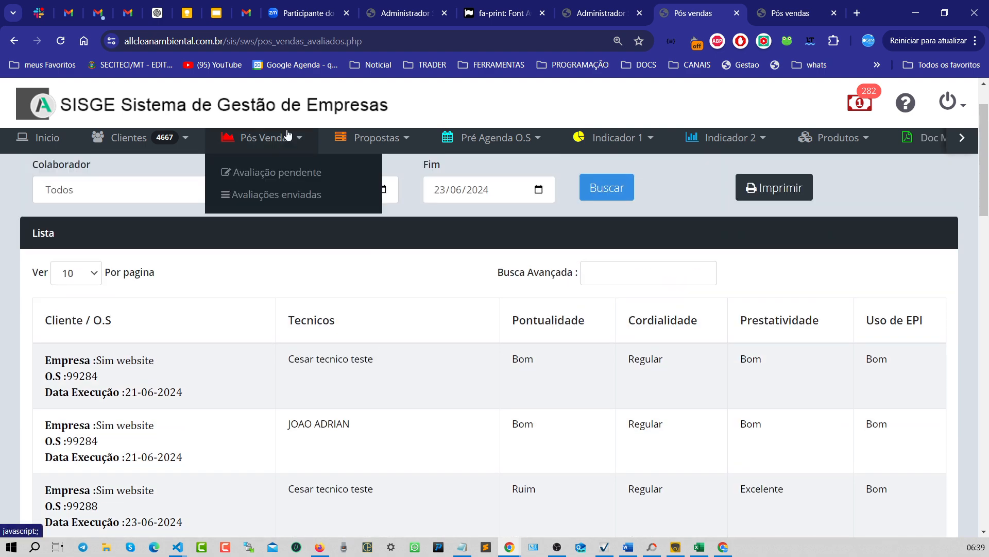
{"action": "left_click", "coordinate": [286, 137]}
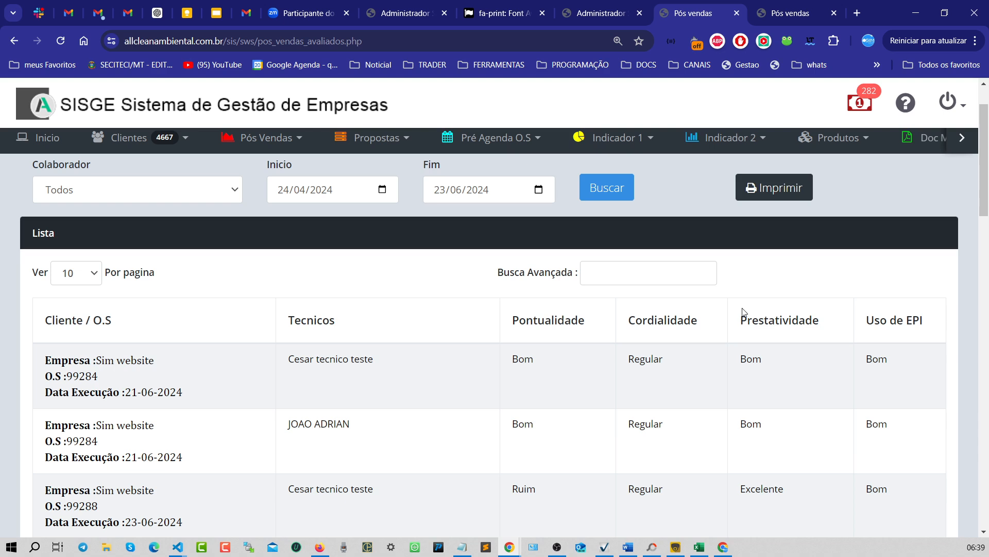
{"action": "left_click", "coordinate": [256, 147]}
{"action": "left_click", "coordinate": [265, 170]}
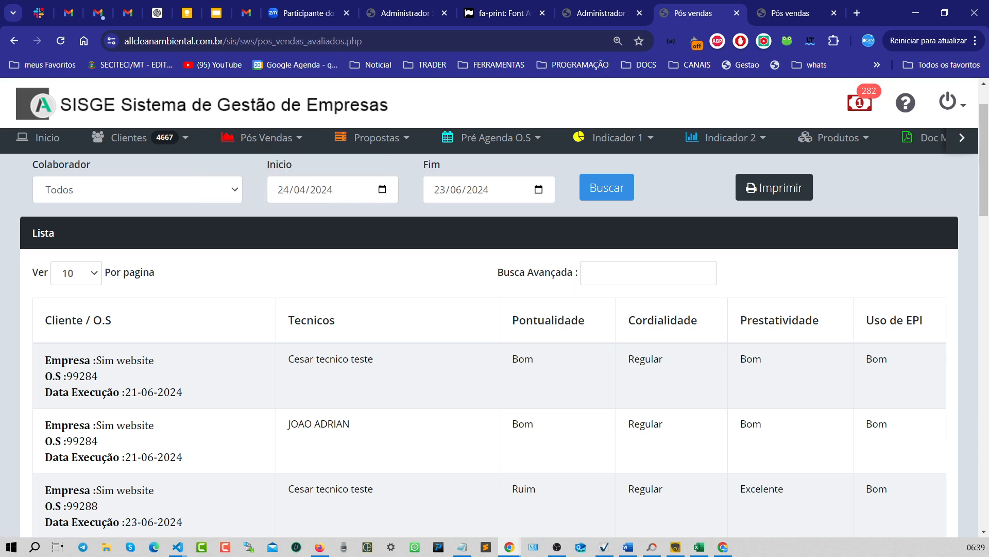